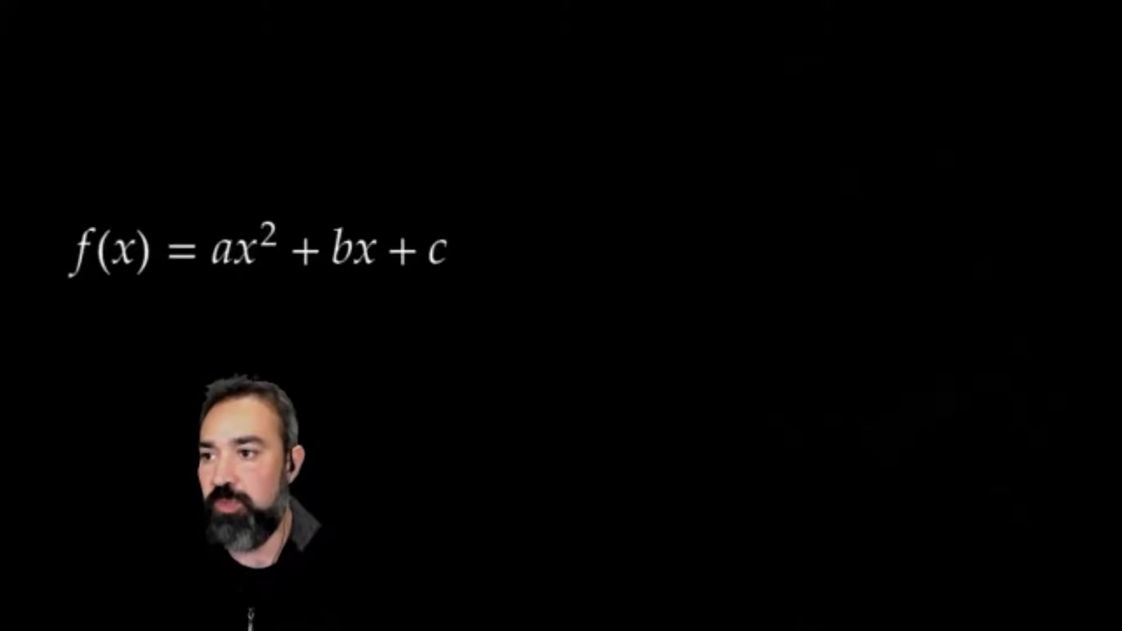
Switch from the formula slide to the Power Apps browser window and maximize it
click(354, 345)
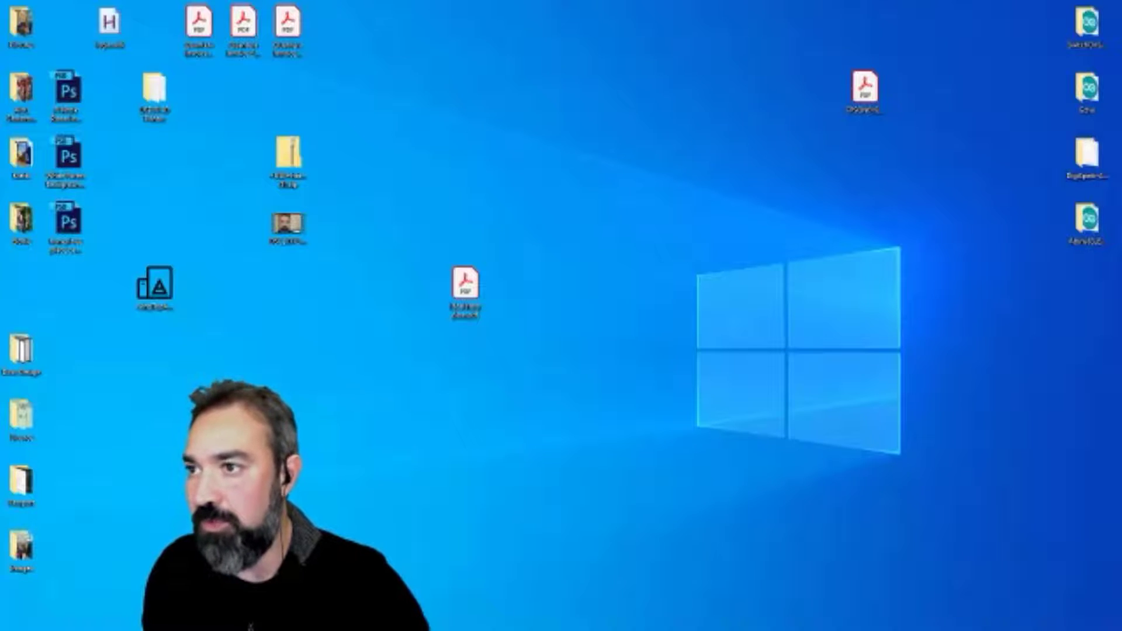
drag(0, 116, 433, 116)
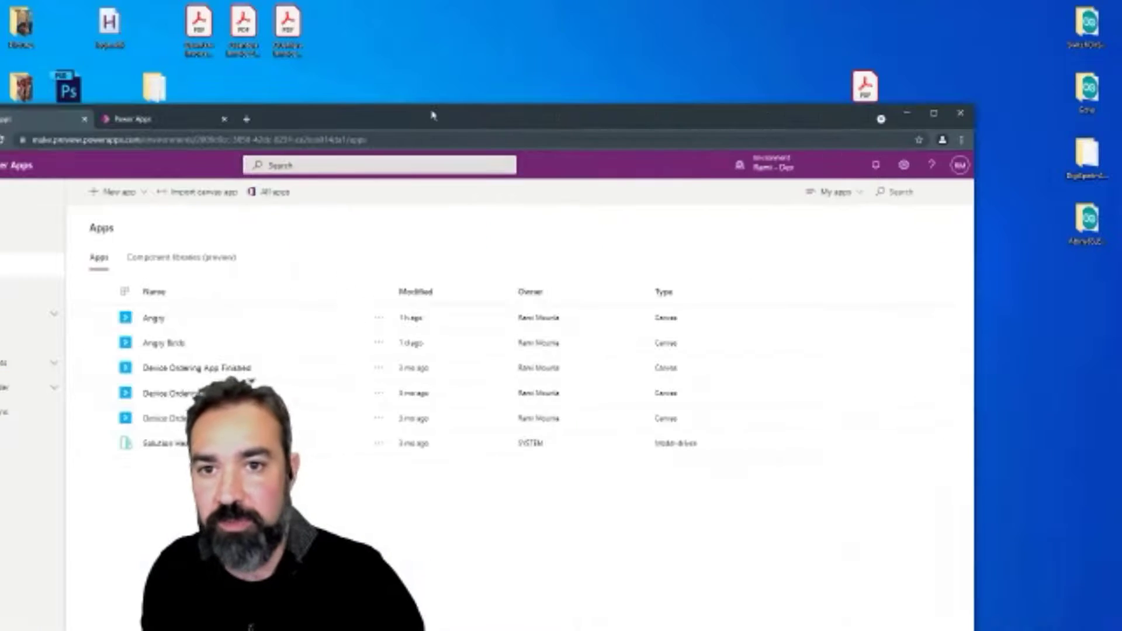
double_click(433, 116)
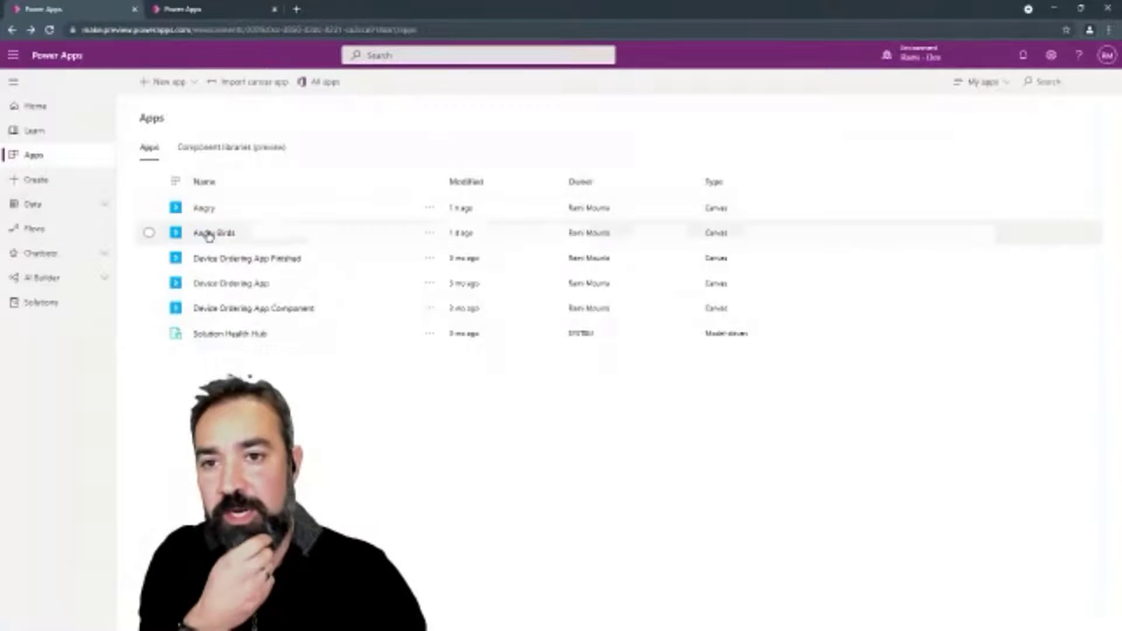
Create a blank canvas app named "Angry Bird 2" in tablet format
click(193, 83)
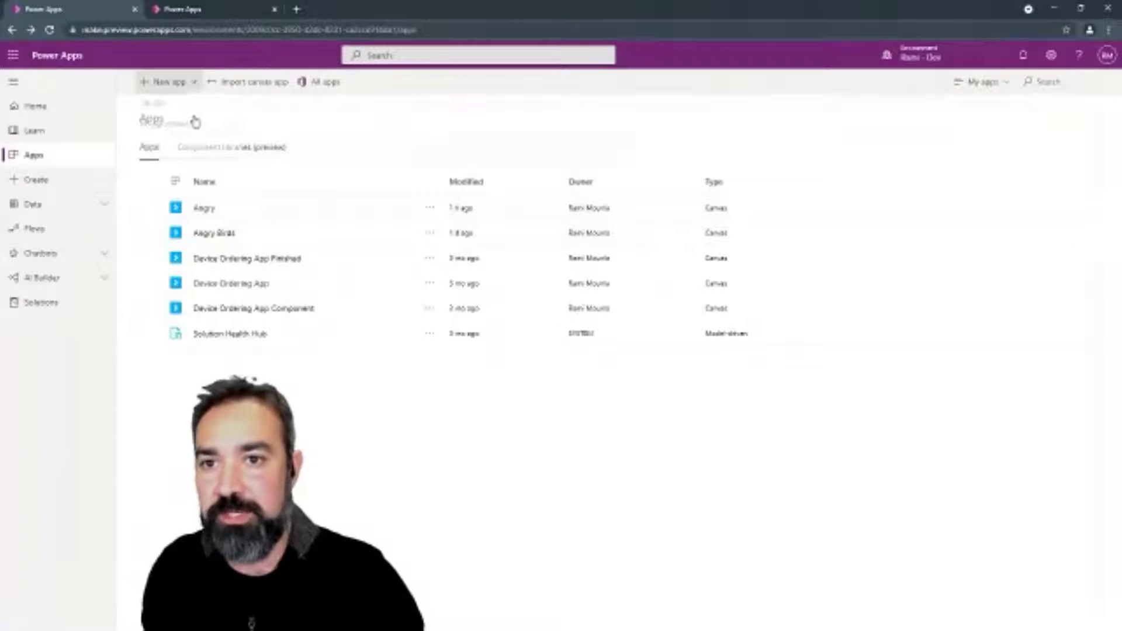
click(153, 105)
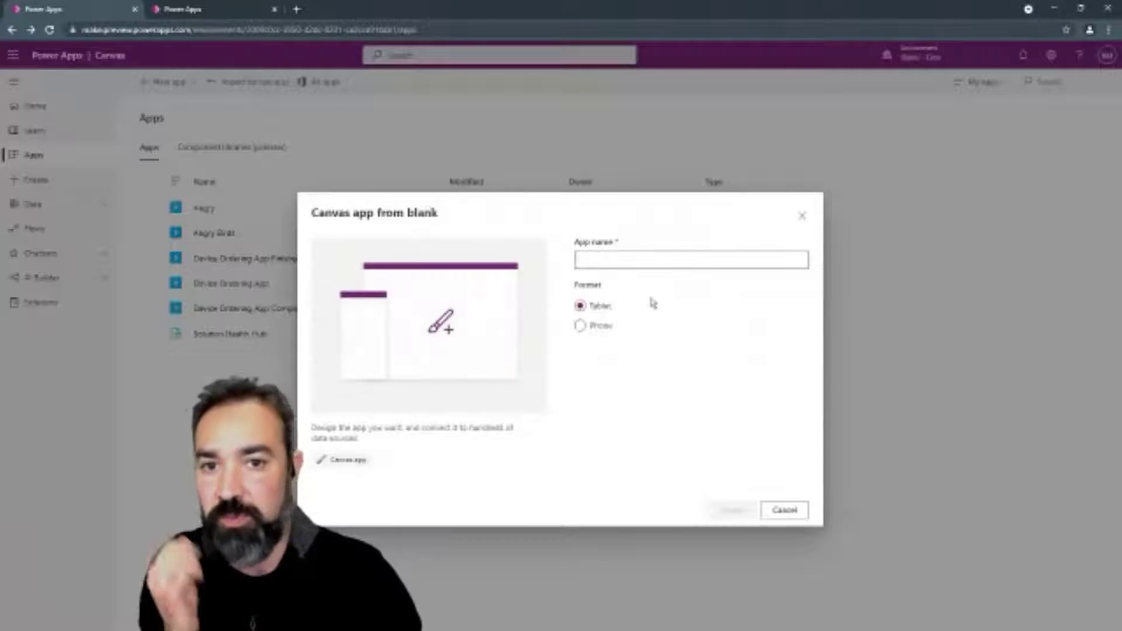
click(608, 259)
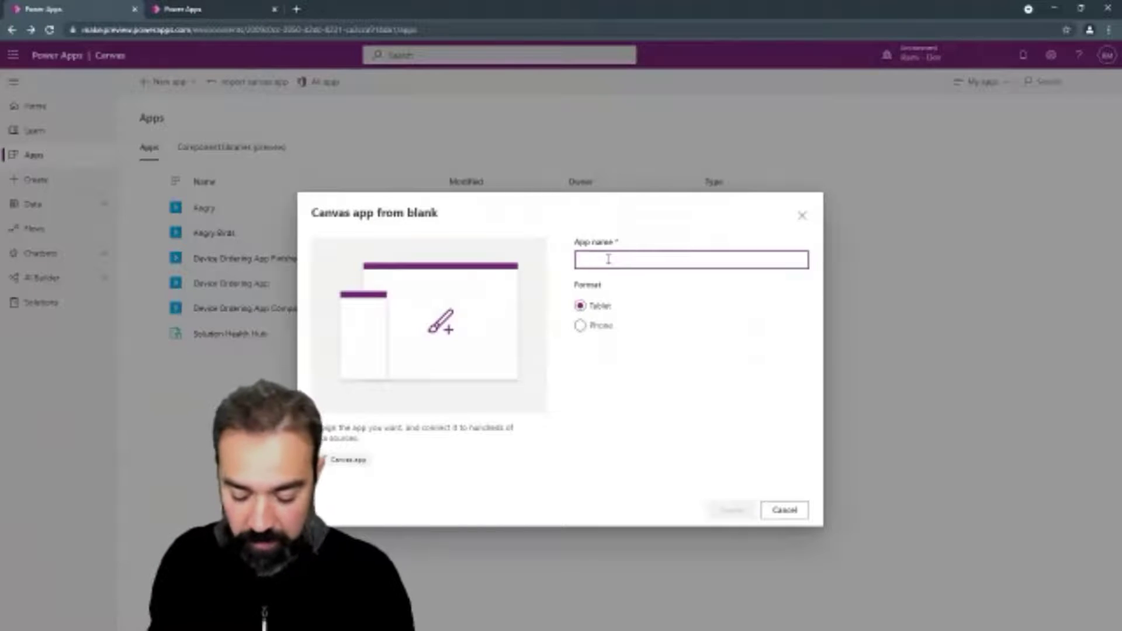
text(Angry Bird 2)
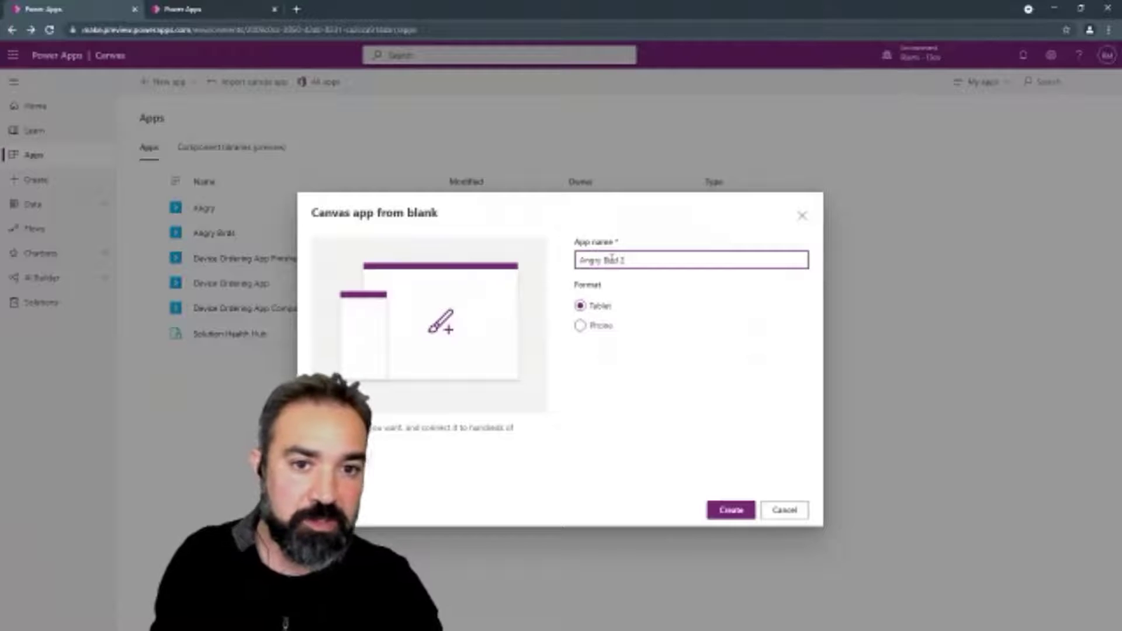
click(732, 509)
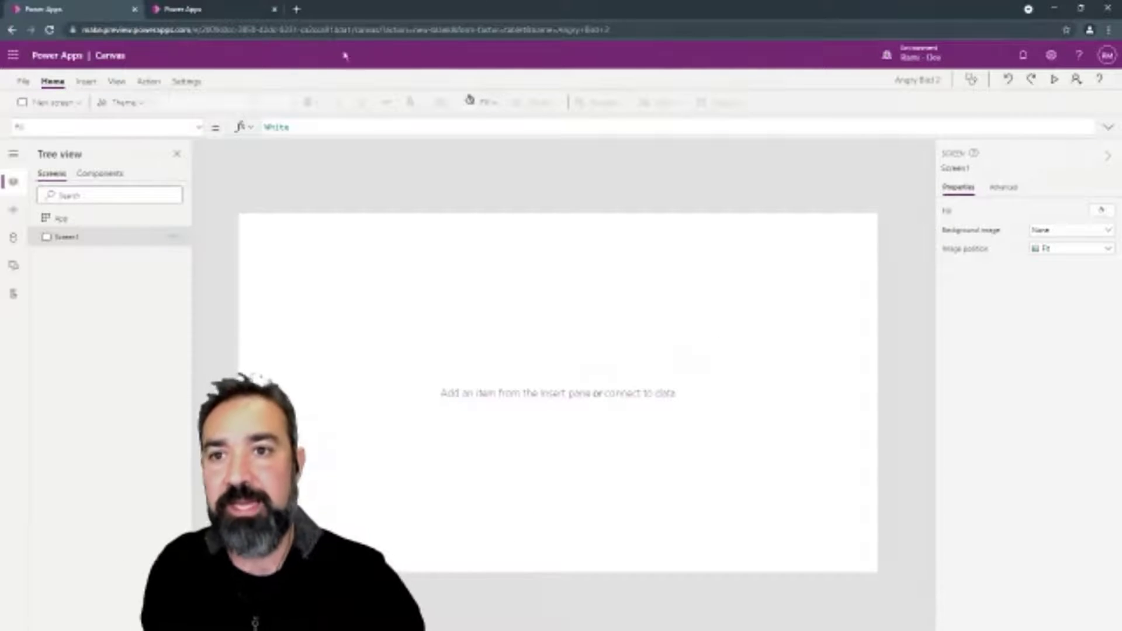
Insert an image control on the empty screen and set its image position to Fill
click(86, 82)
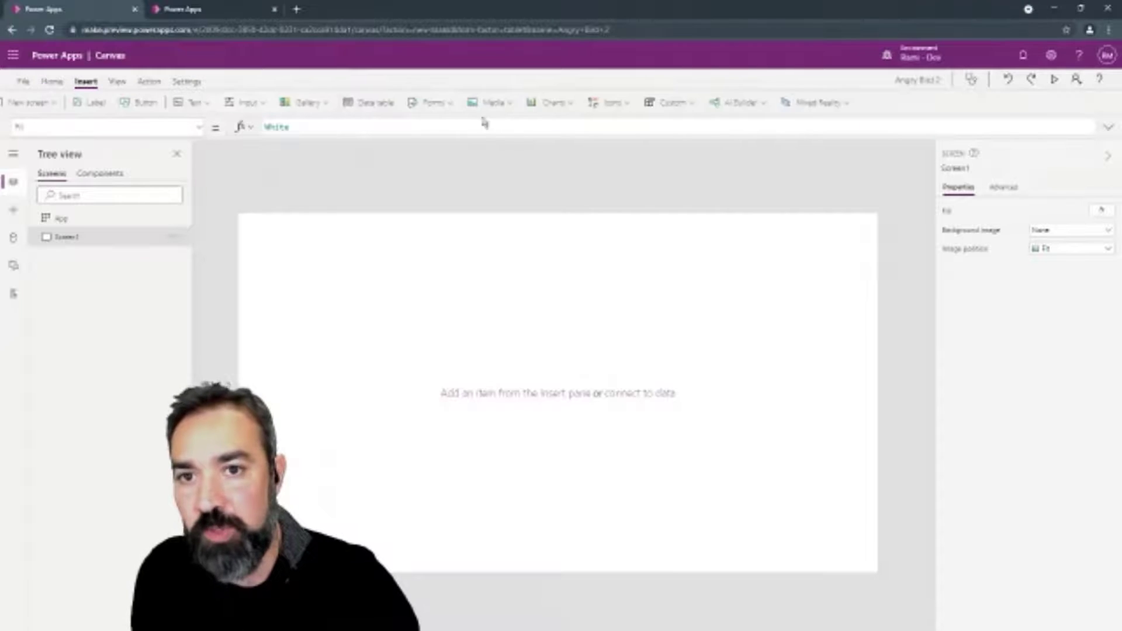
click(527, 104)
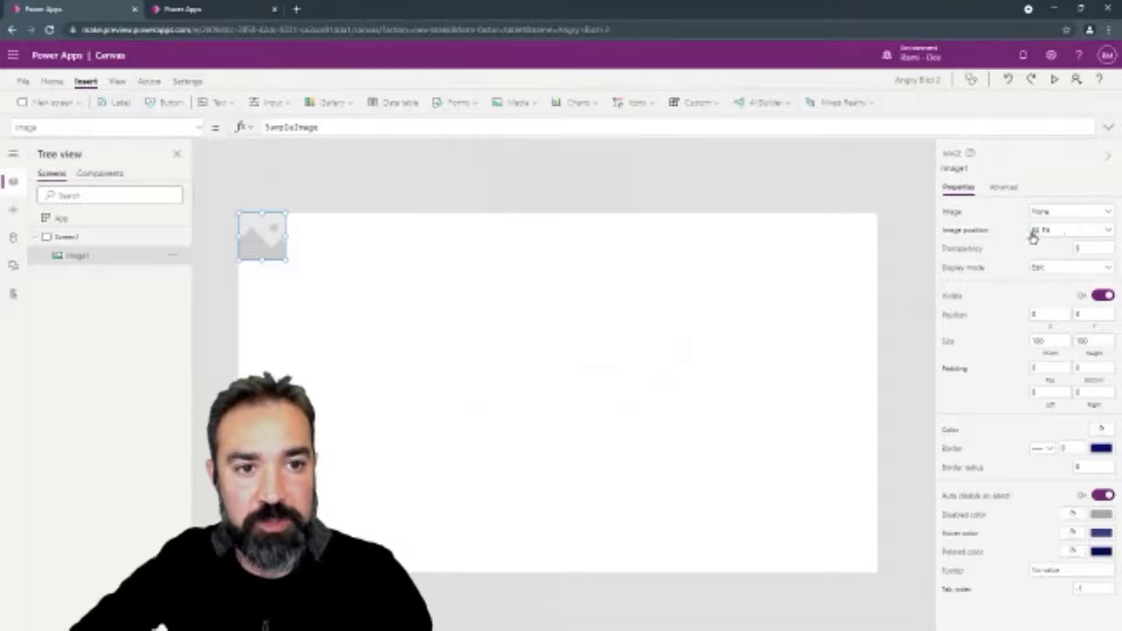
click(1054, 239)
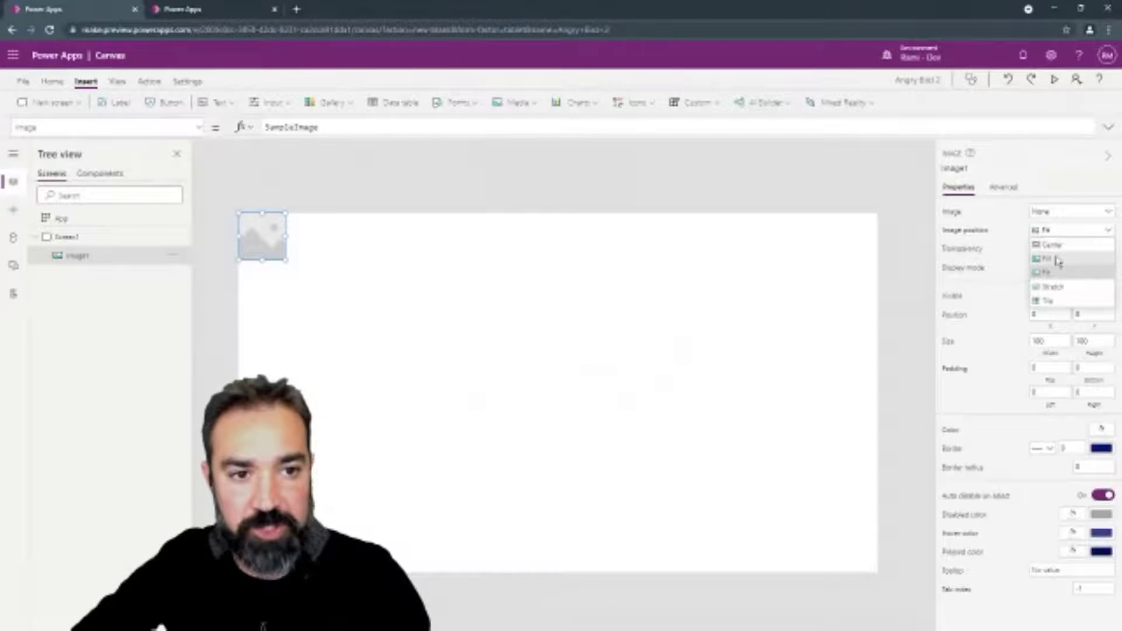
click(1056, 261)
Load ab_wallpaper1.png into the image control and enlarge it to cover the whole screen as the background
click(1057, 214)
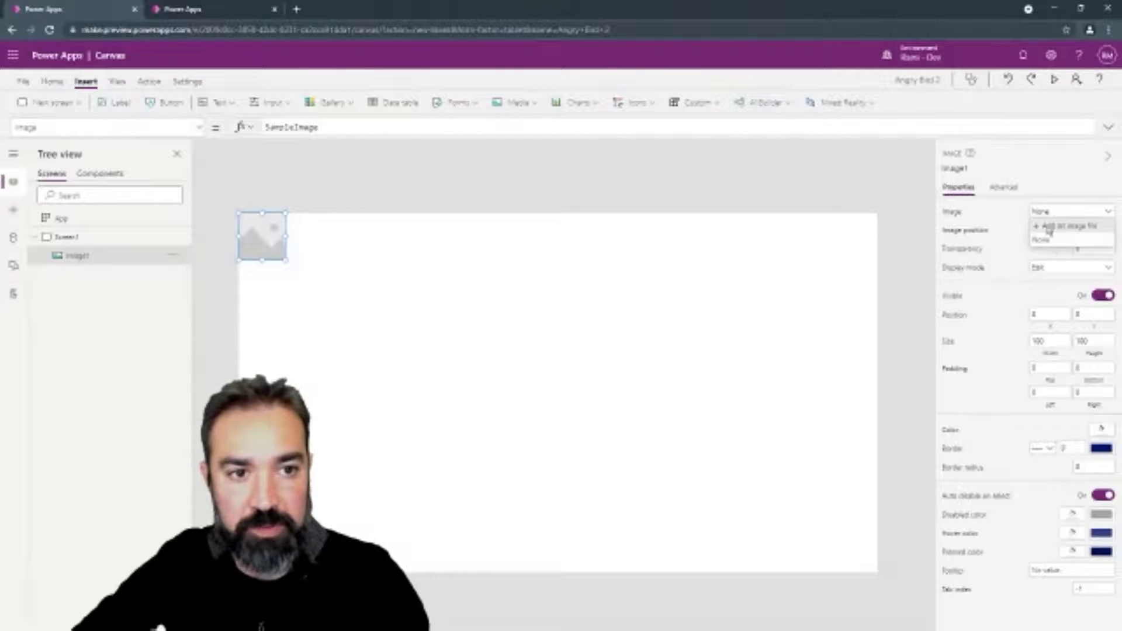
click(1051, 228)
click(136, 104)
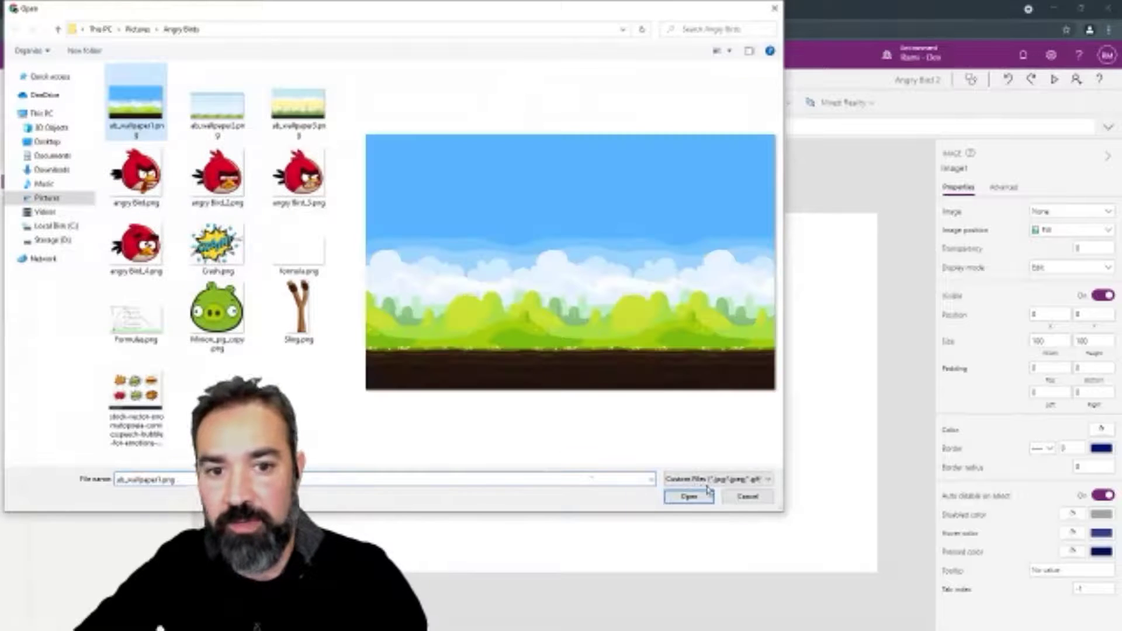
click(689, 496)
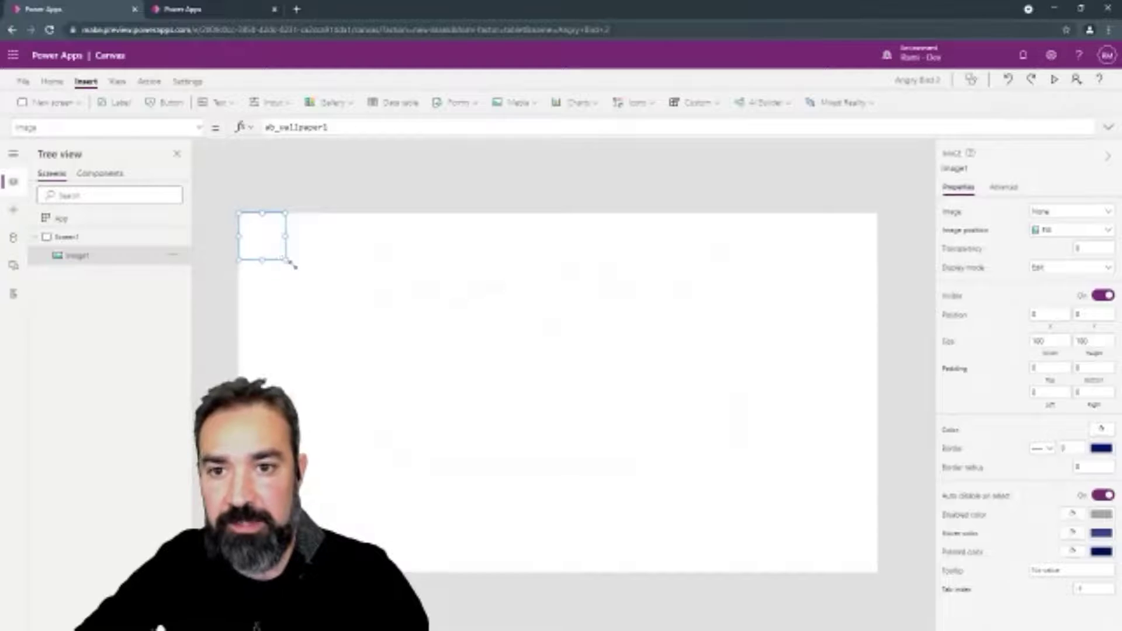
drag(287, 261, 884, 573)
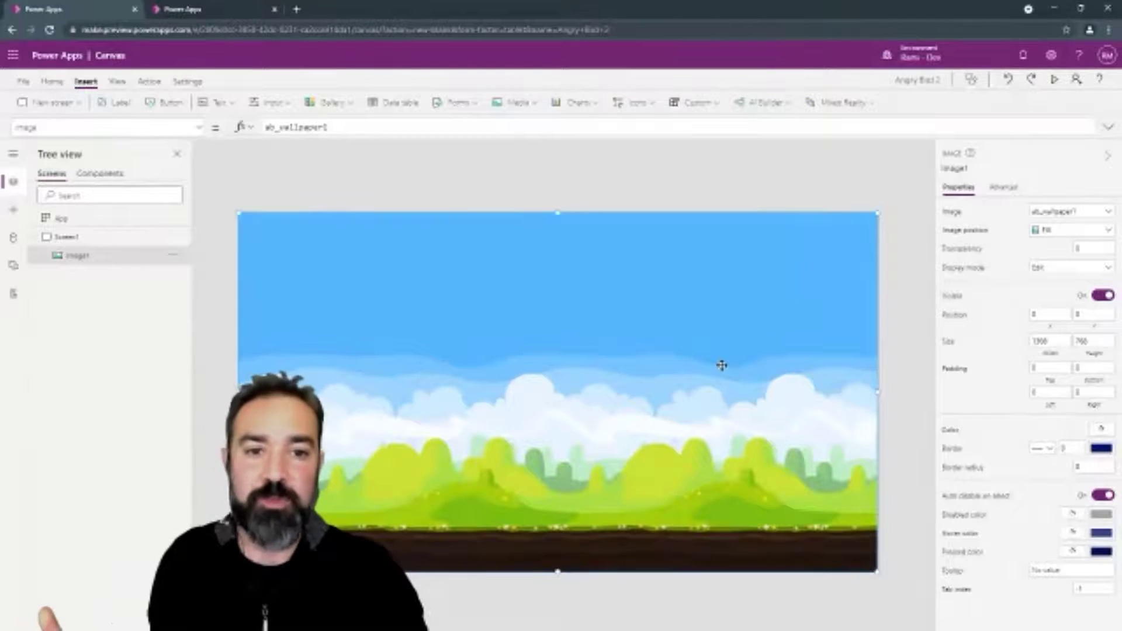
click(428, 154)
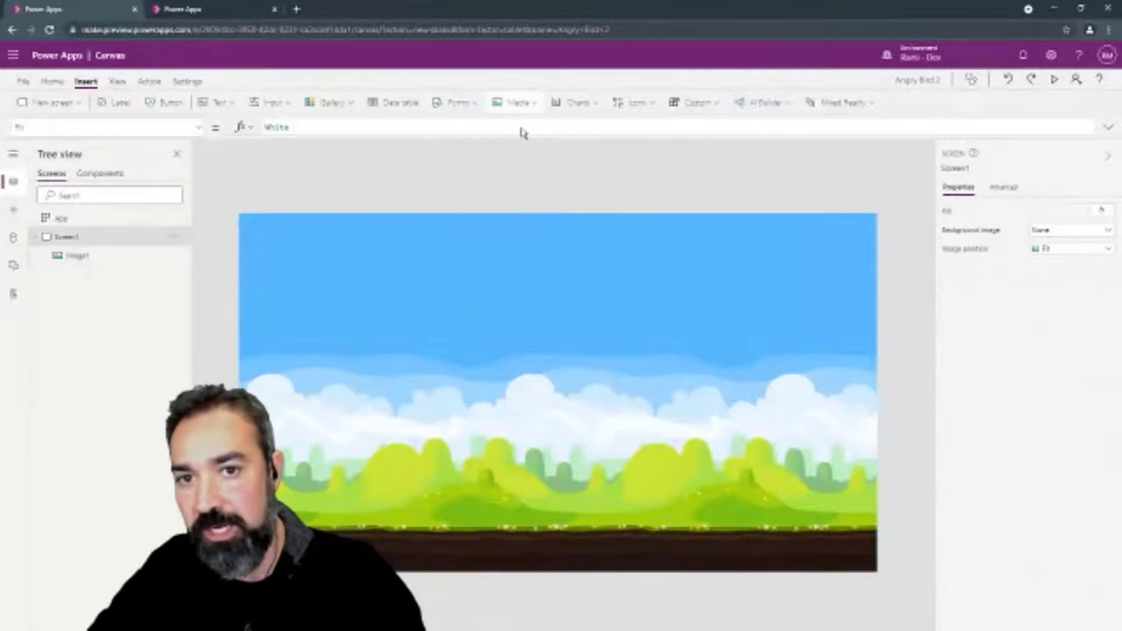
Insert a second image with Sling.png, enlarge it, and stand it on the ground at the scene's left end
click(516, 103)
click(521, 124)
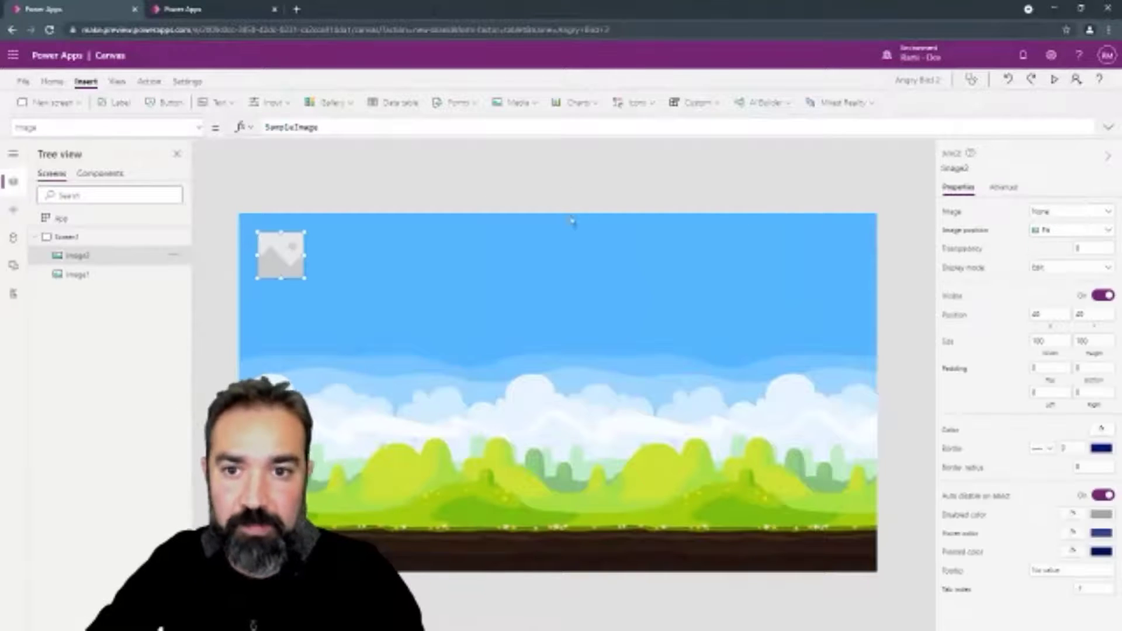
click(1059, 217)
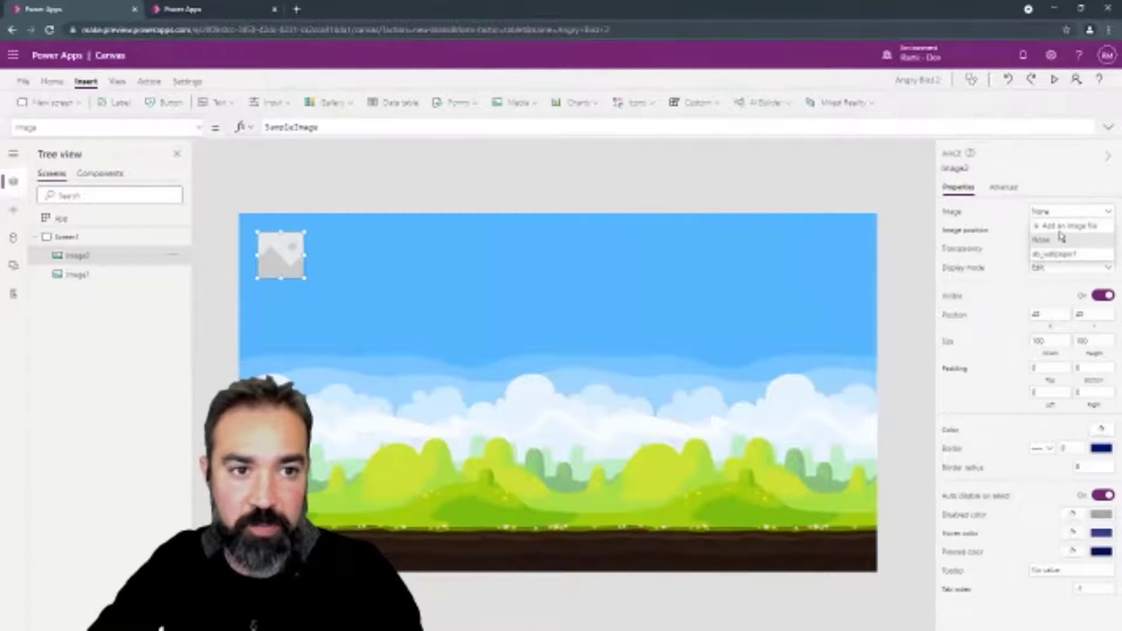
click(1061, 229)
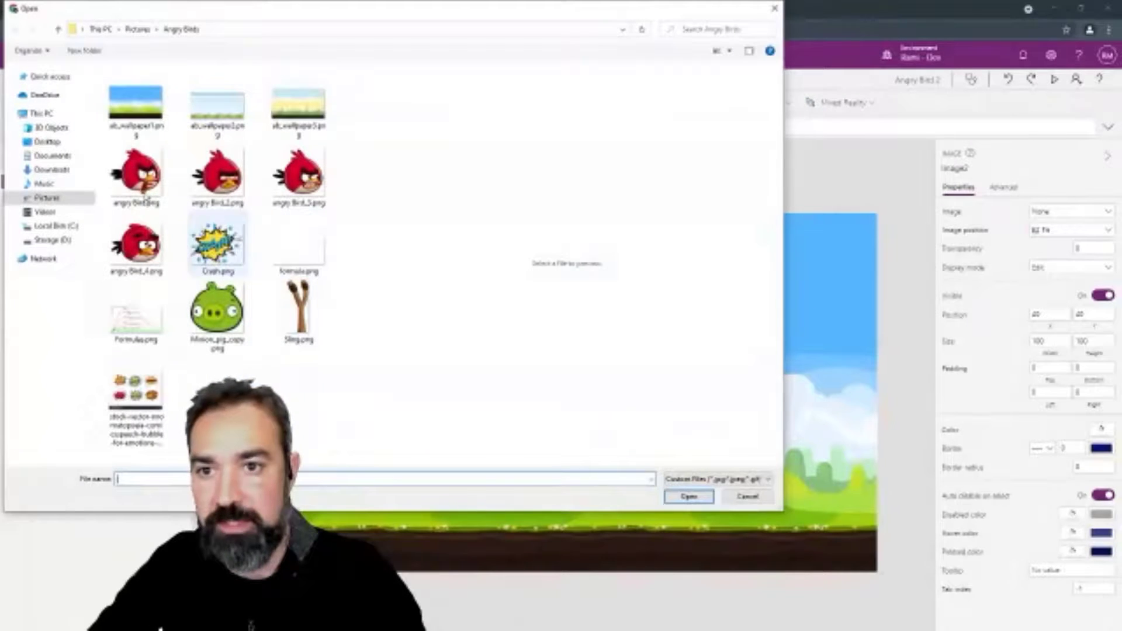
click(299, 310)
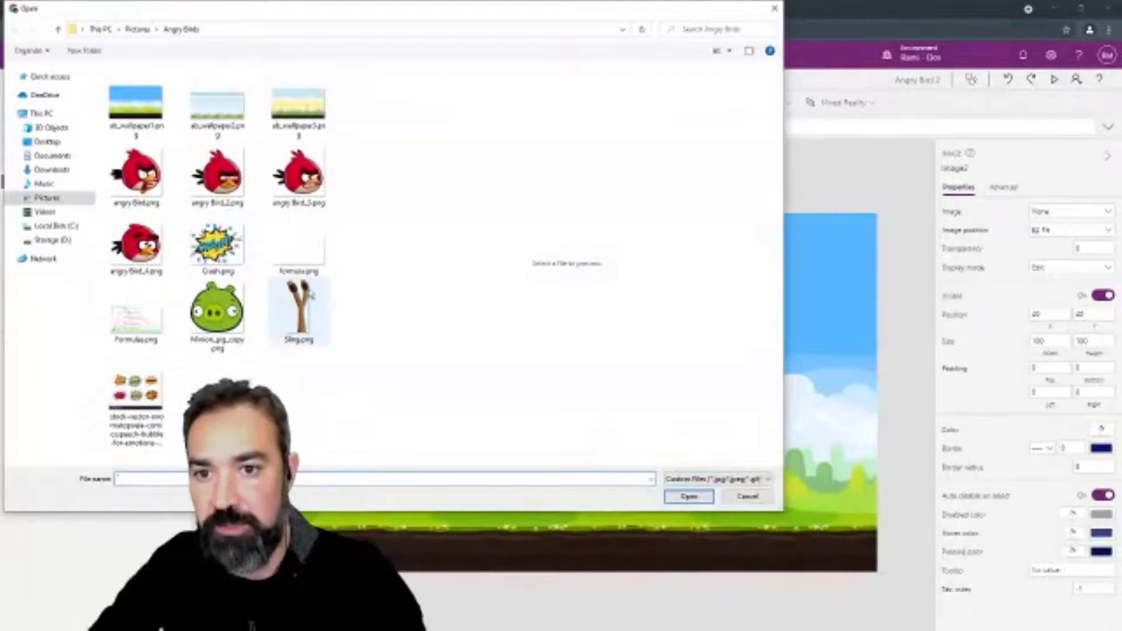
click(696, 498)
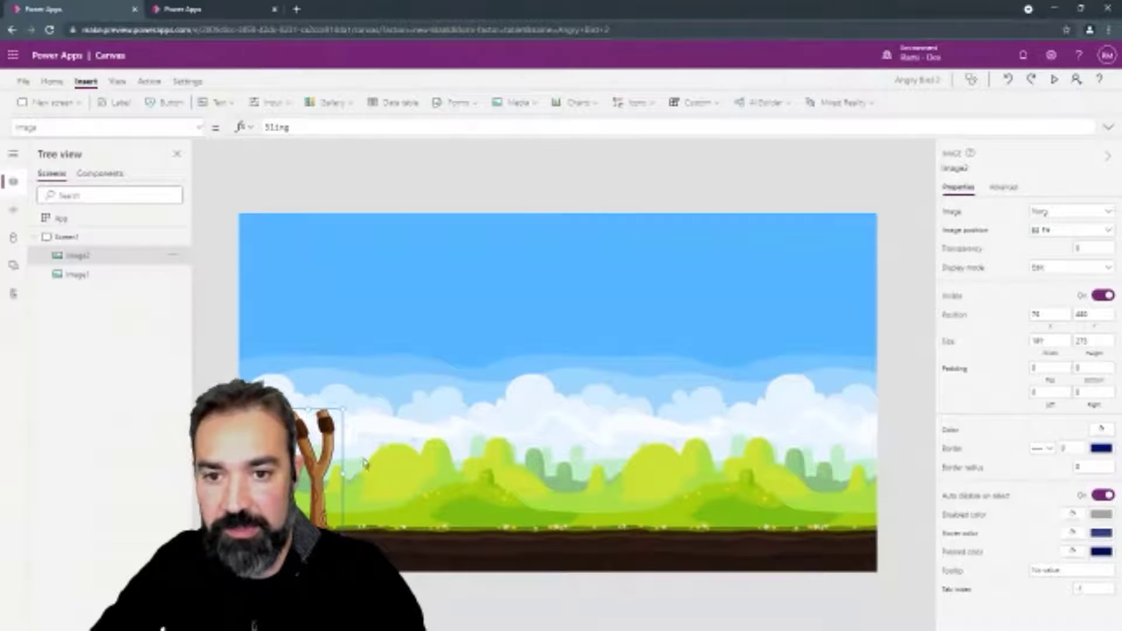
Insert a third image with the green pig picture Minion_pig_copy.png and place it on the ground toward the scene's right end
click(514, 102)
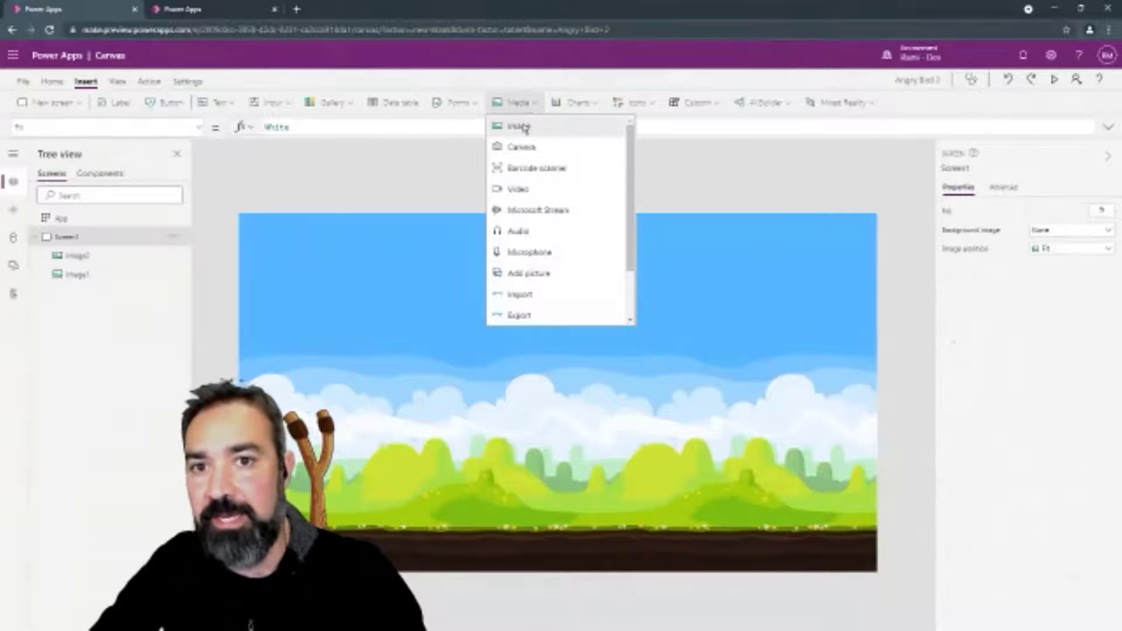
click(523, 126)
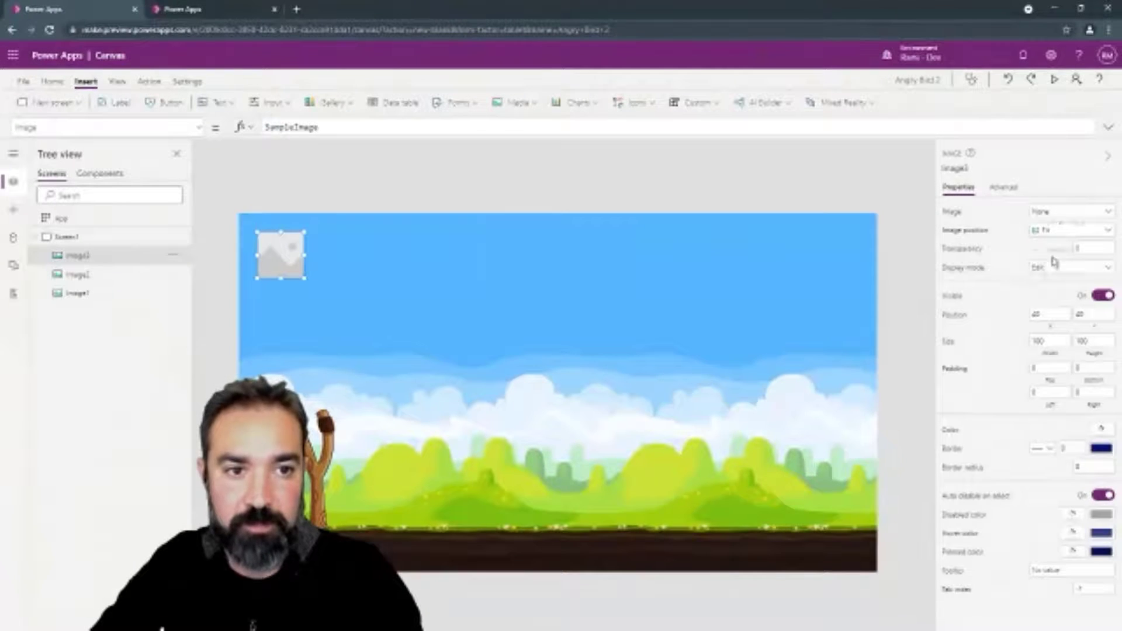
click(1047, 226)
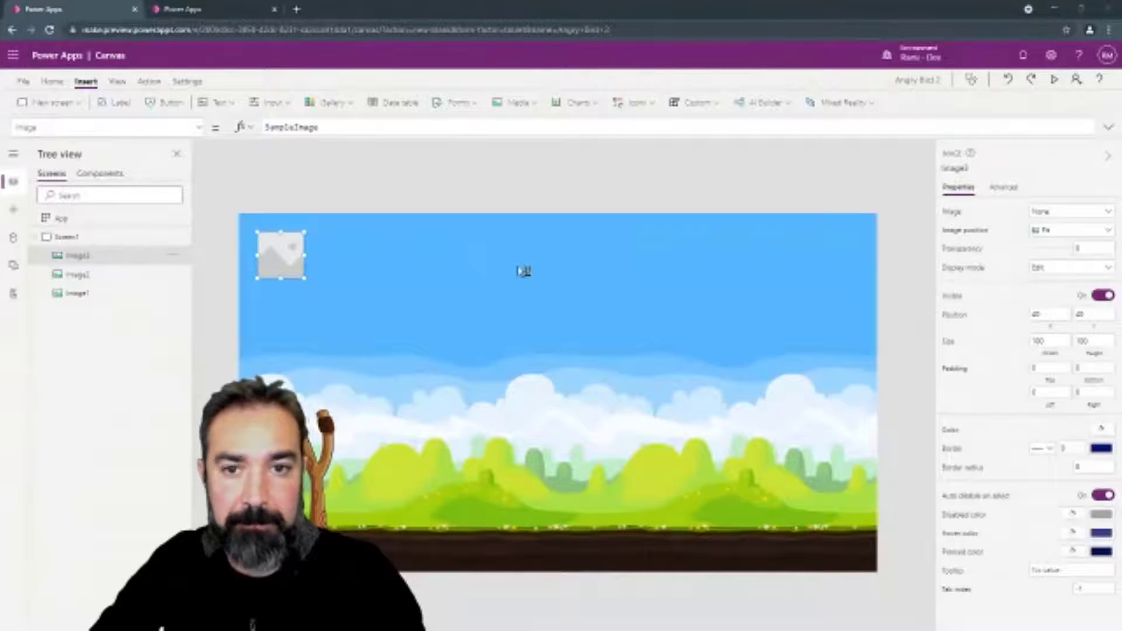
click(193, 313)
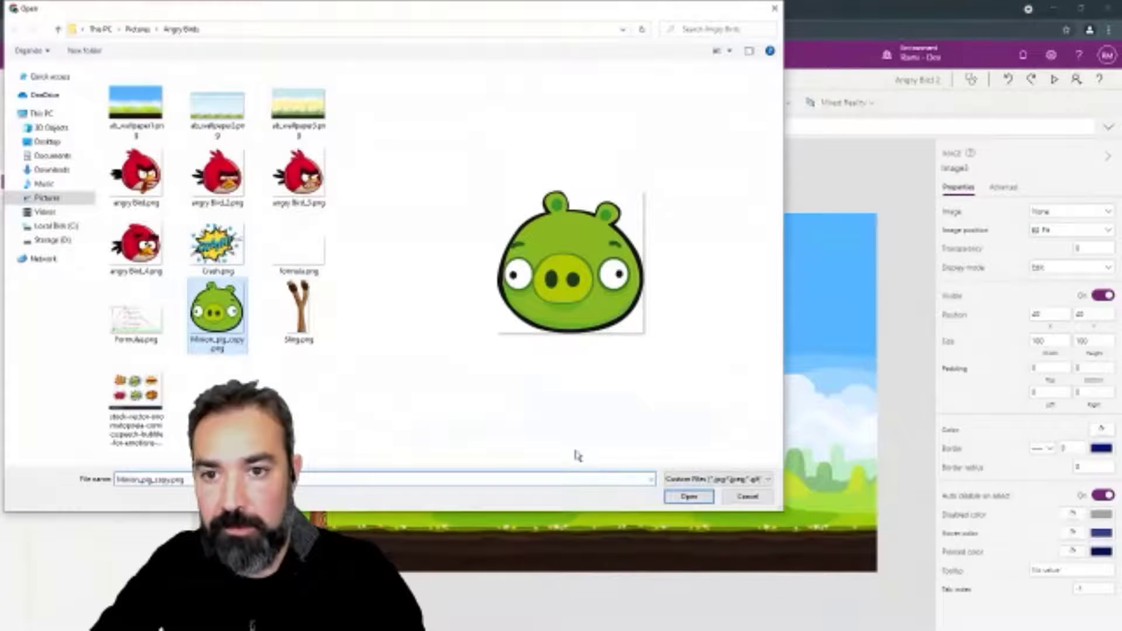
click(687, 497)
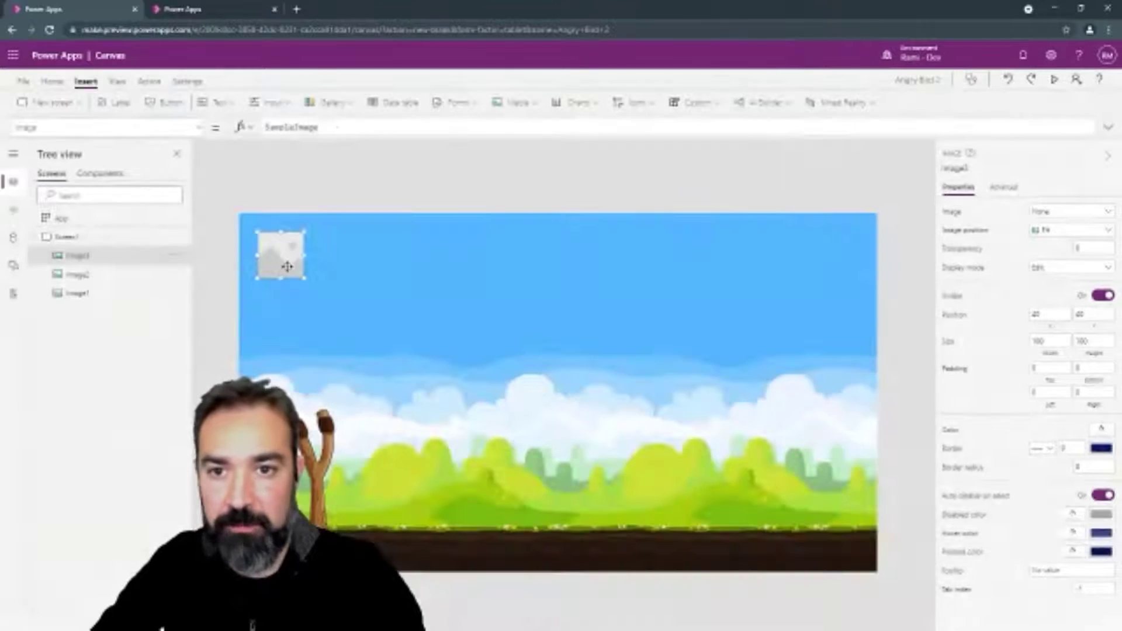
drag(287, 267, 746, 517)
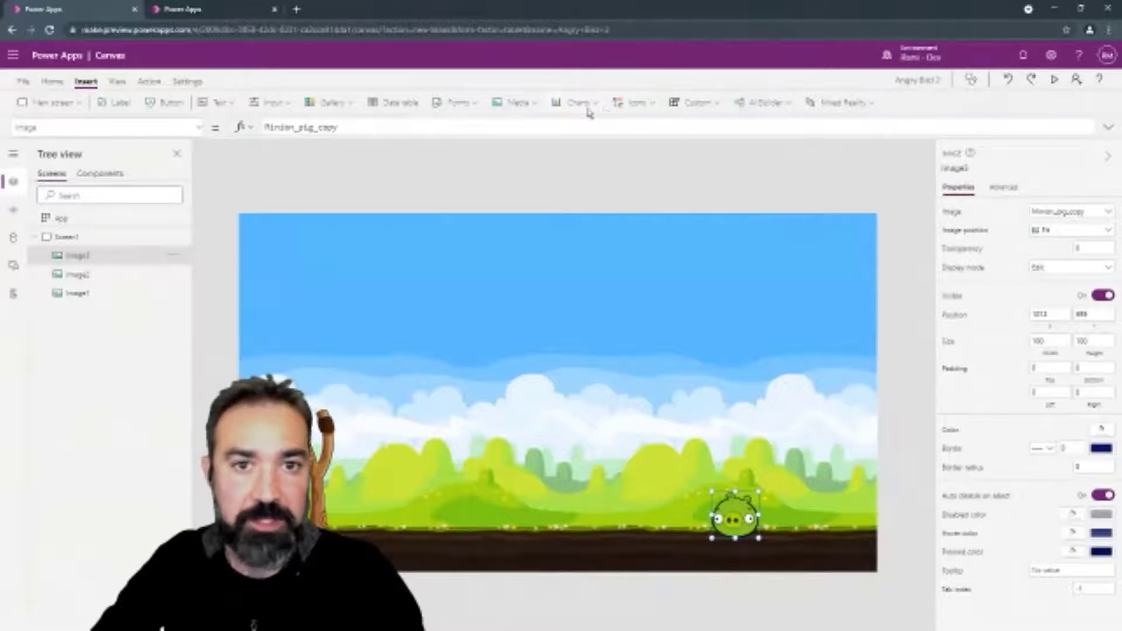
Insert a fourth image control and load the red bird picture angry Bird.png into it
click(515, 102)
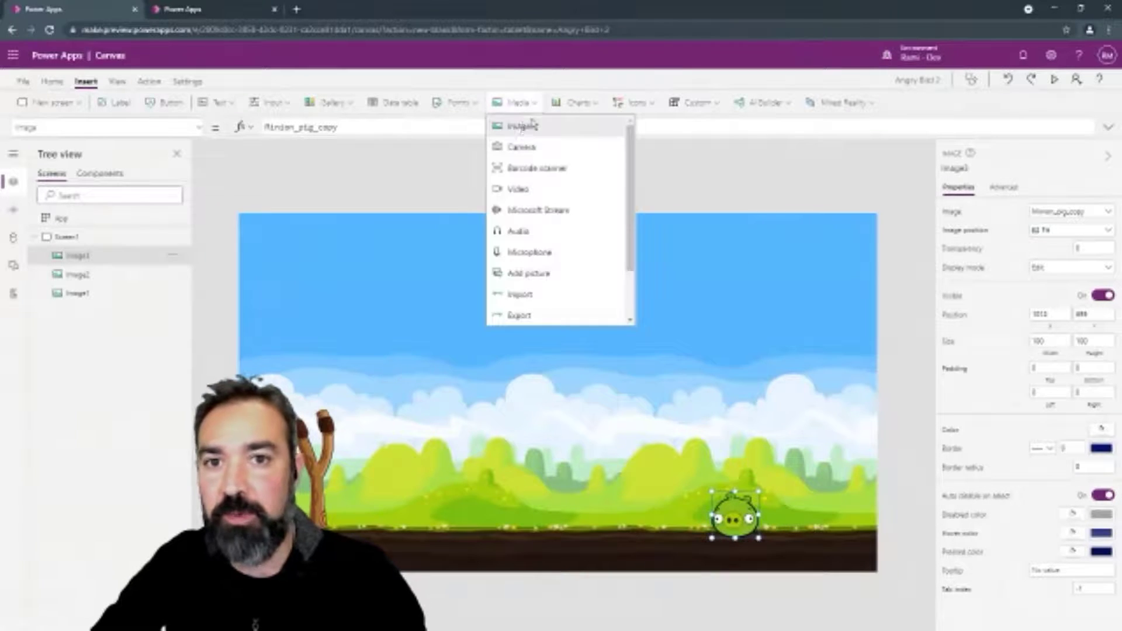
click(602, 127)
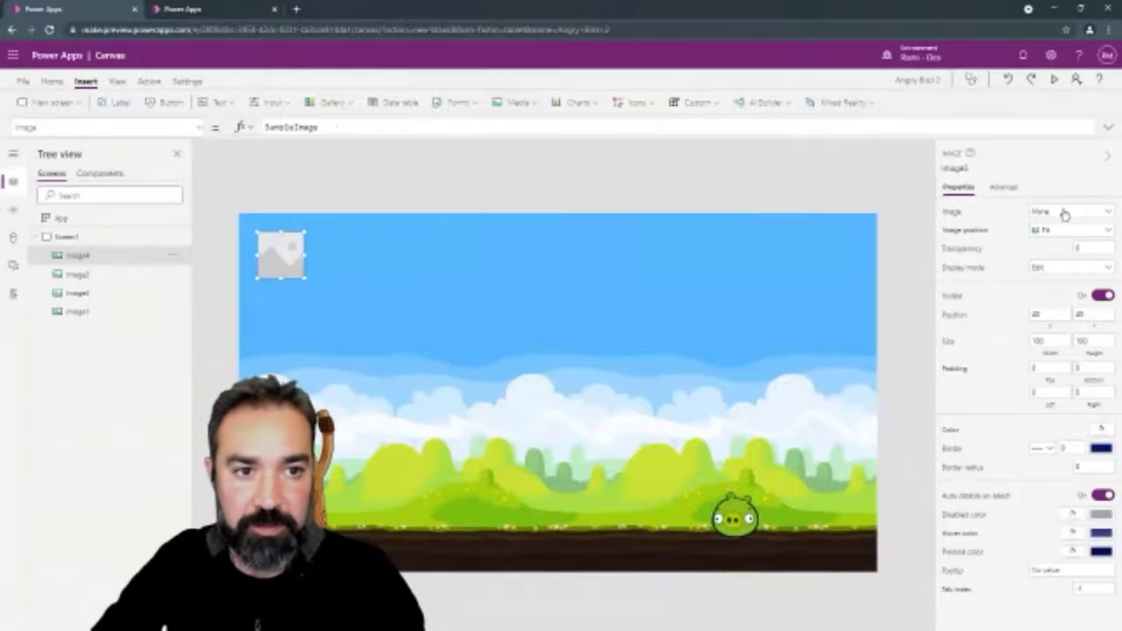
click(1065, 214)
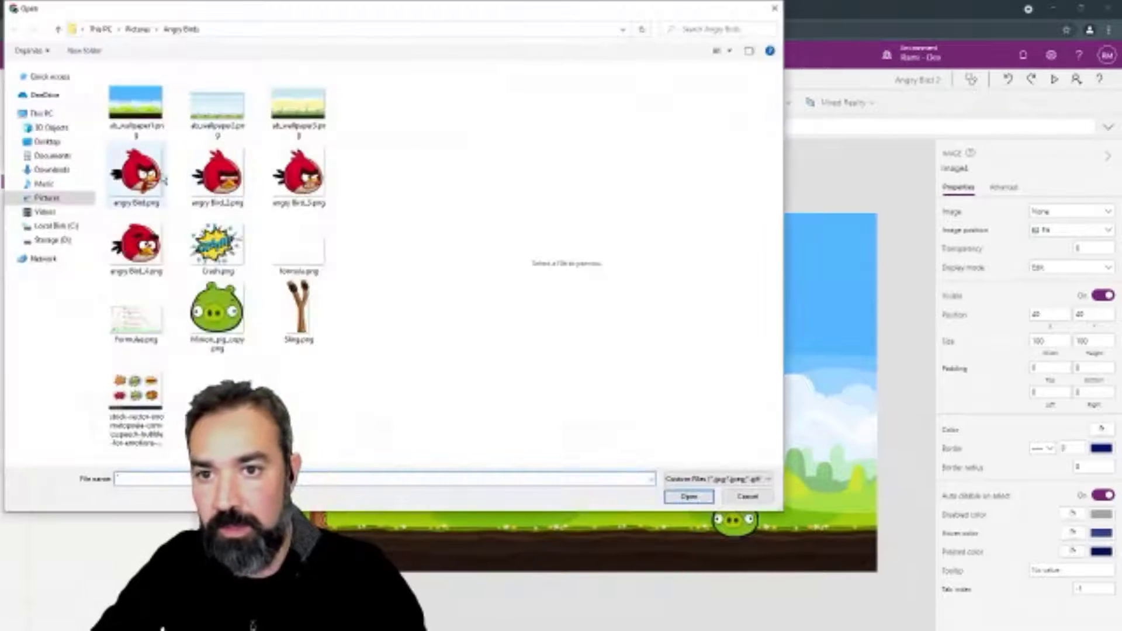
click(298, 173)
click(217, 173)
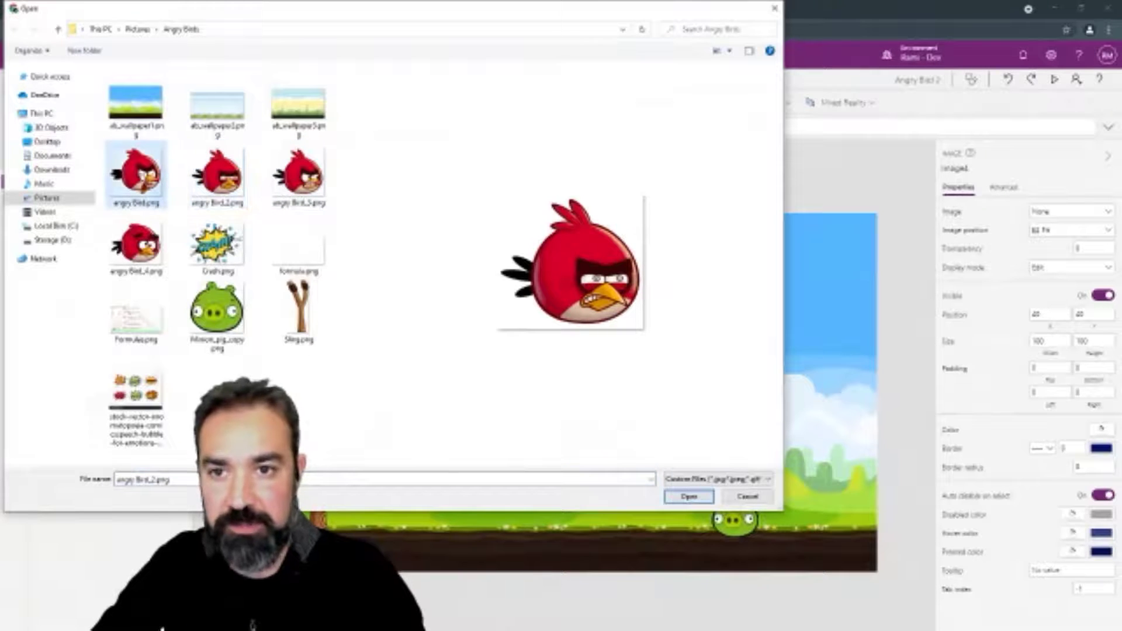
click(142, 175)
click(689, 497)
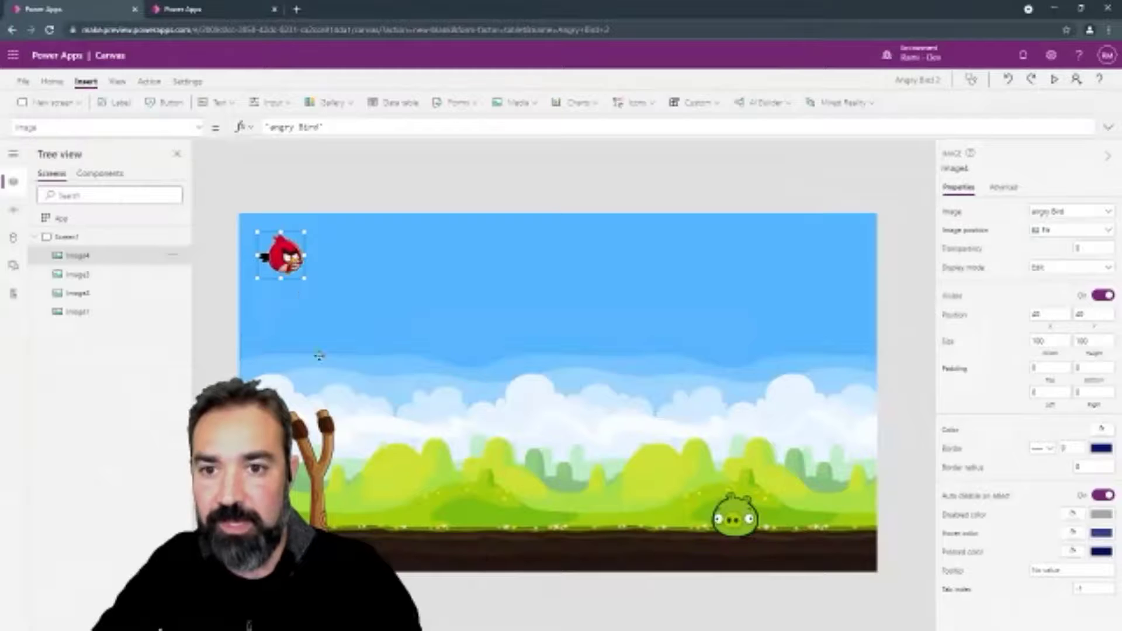
Move the red bird onto the slingshot and shrink the slingshot so the bird sits in its fork
drag(281, 254, 310, 409)
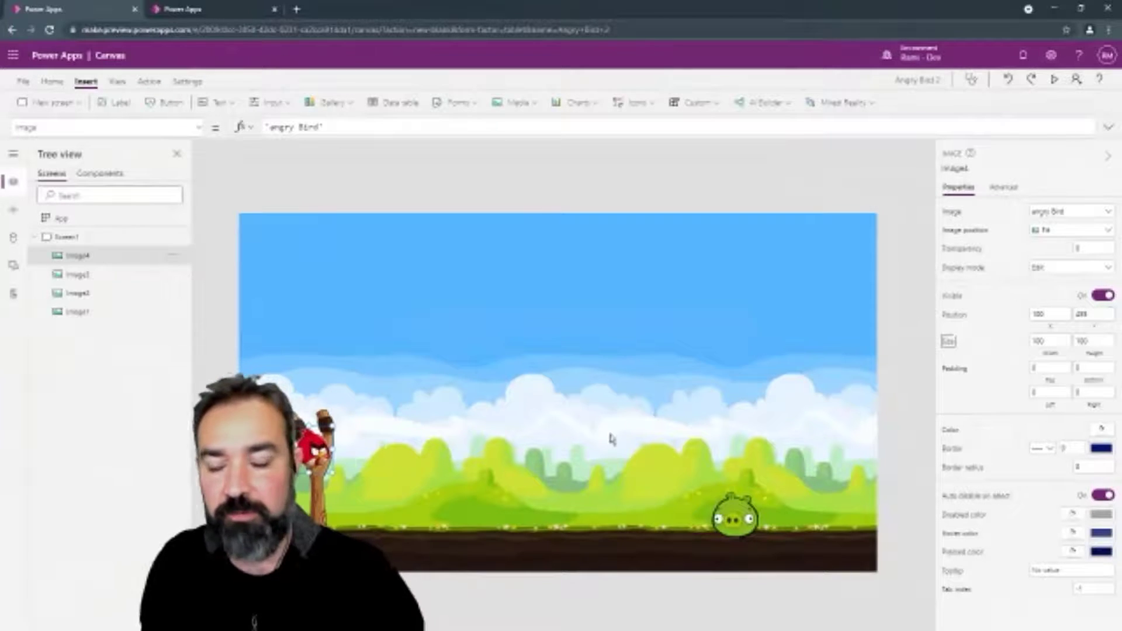
click(328, 497)
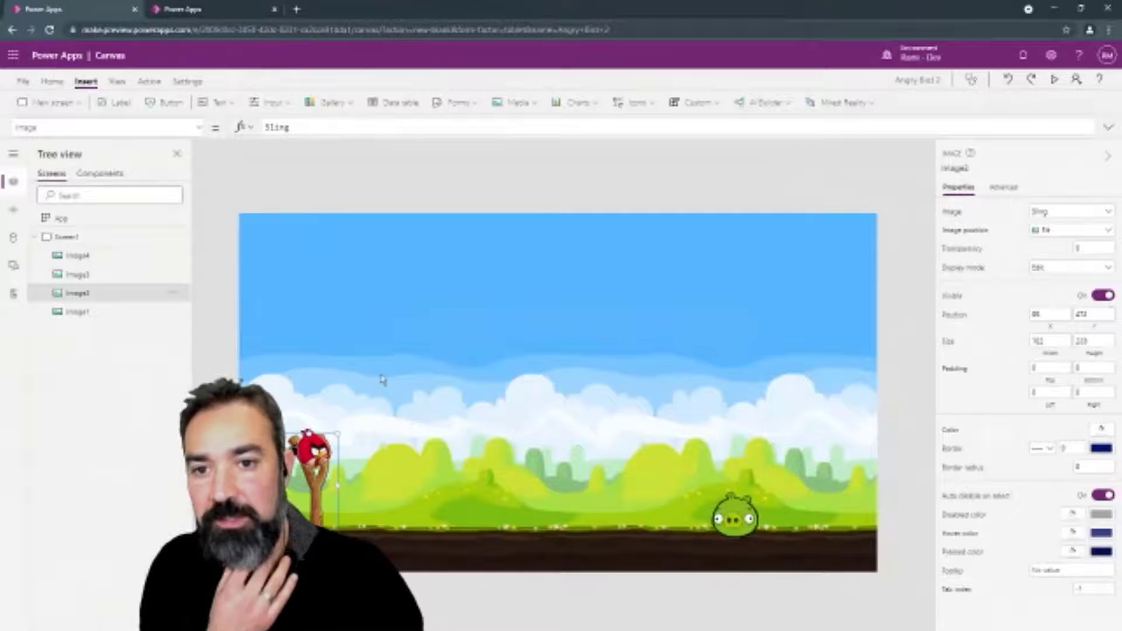
click(383, 379)
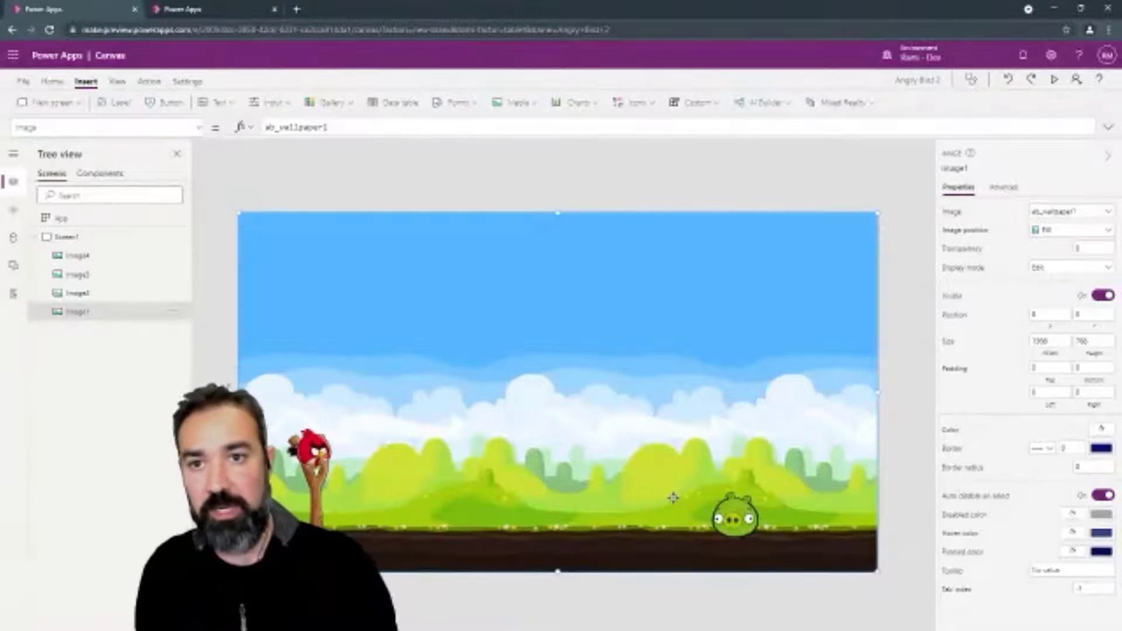
Insert a slider control and place it in the sky above the green pig
click(271, 103)
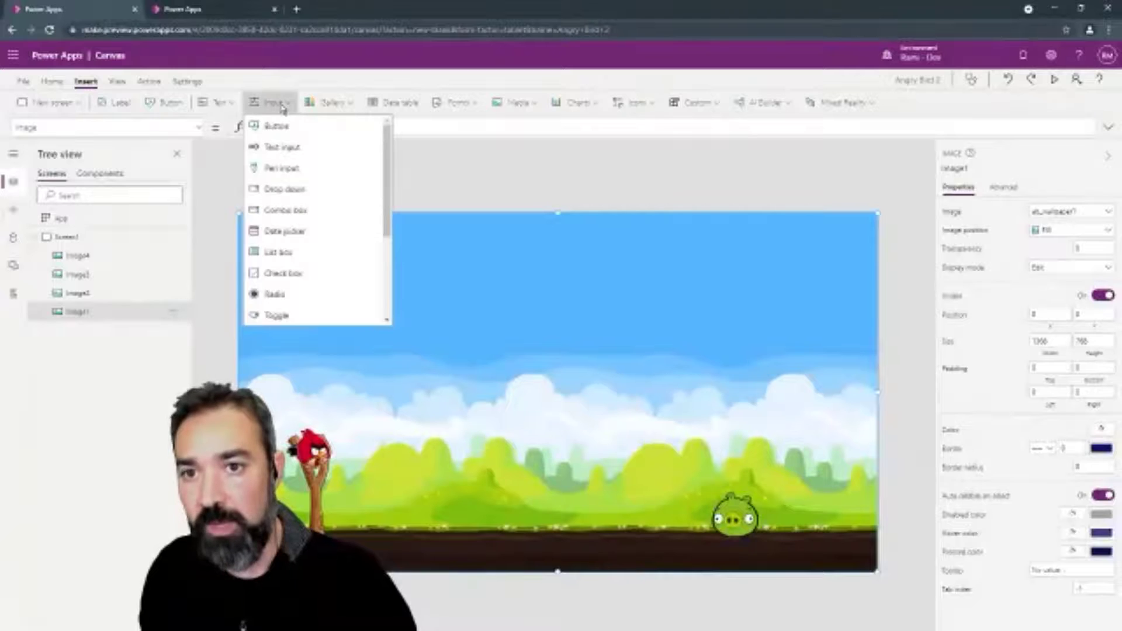
scroll(343, 264, down, 2)
click(305, 284)
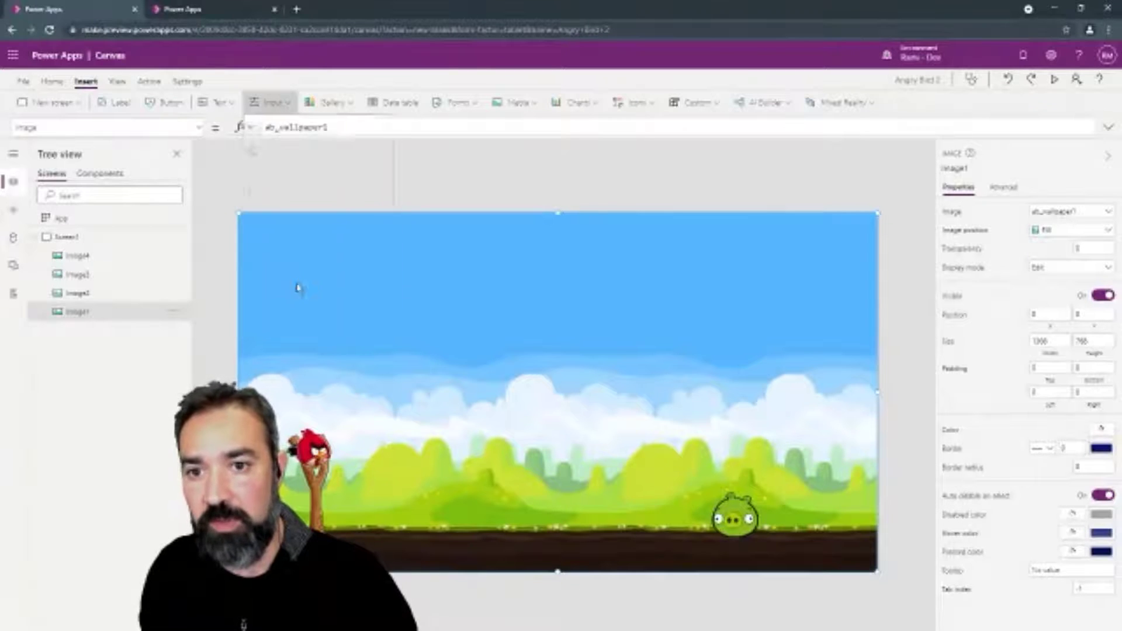
drag(352, 238, 790, 308)
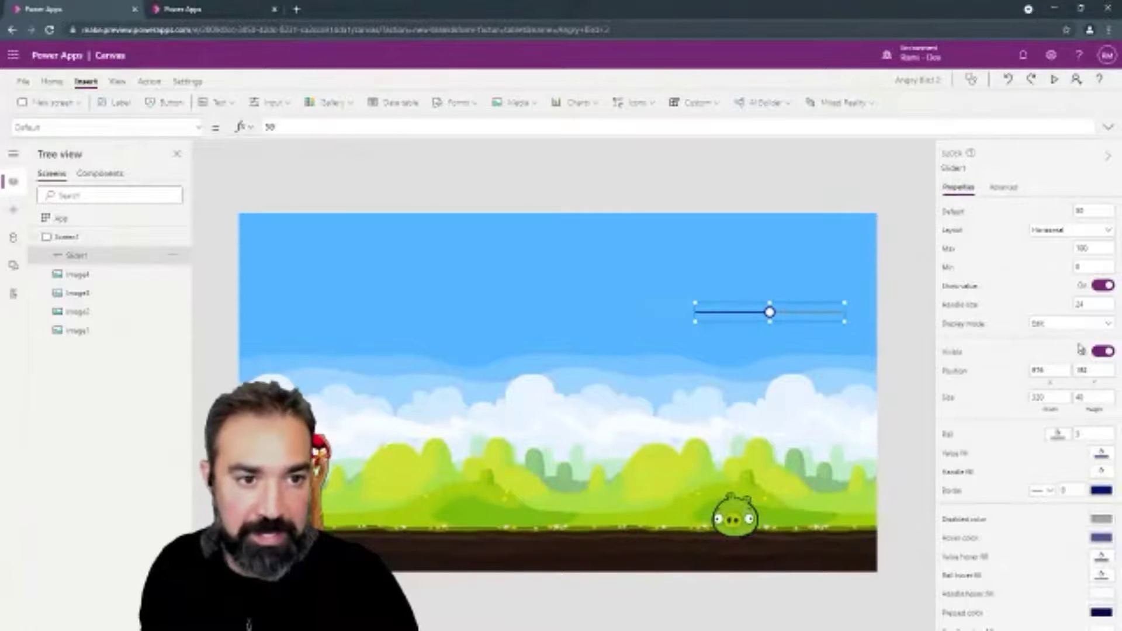
Set the slider's minimum to 1 and keep its maximum at 100
click(1093, 266)
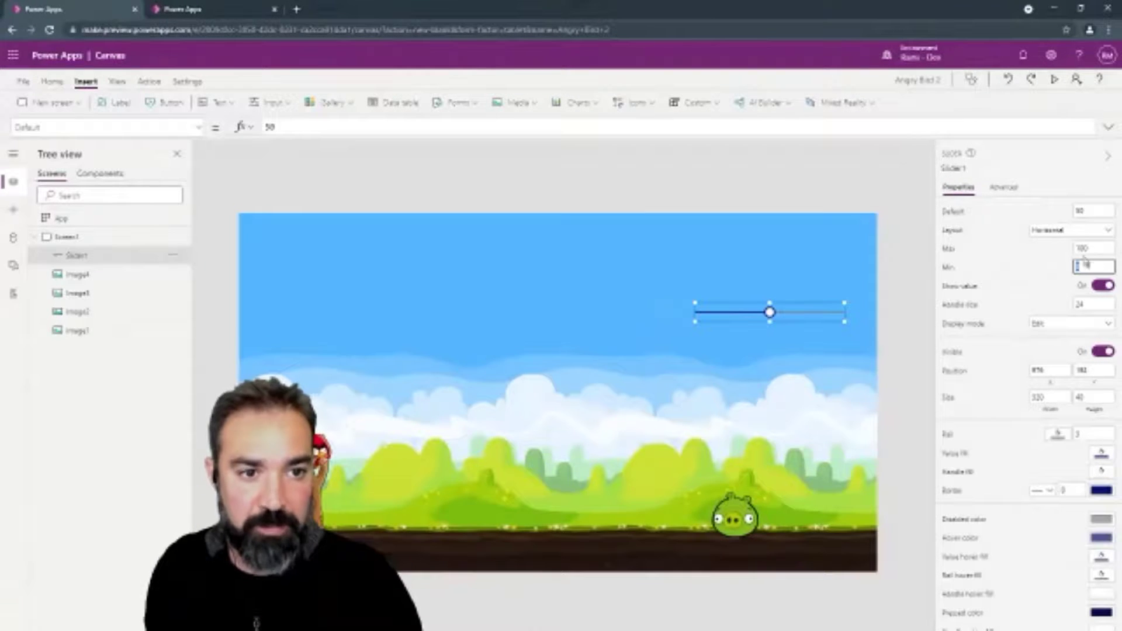
click(1098, 249)
click(1088, 266)
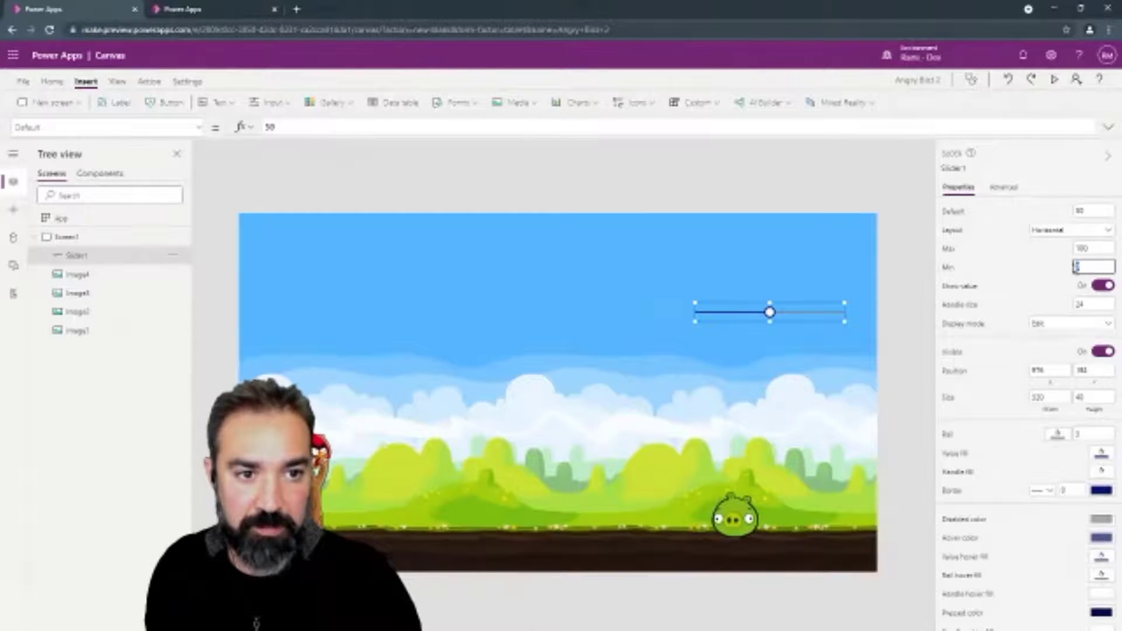
text(1)
click(1096, 248)
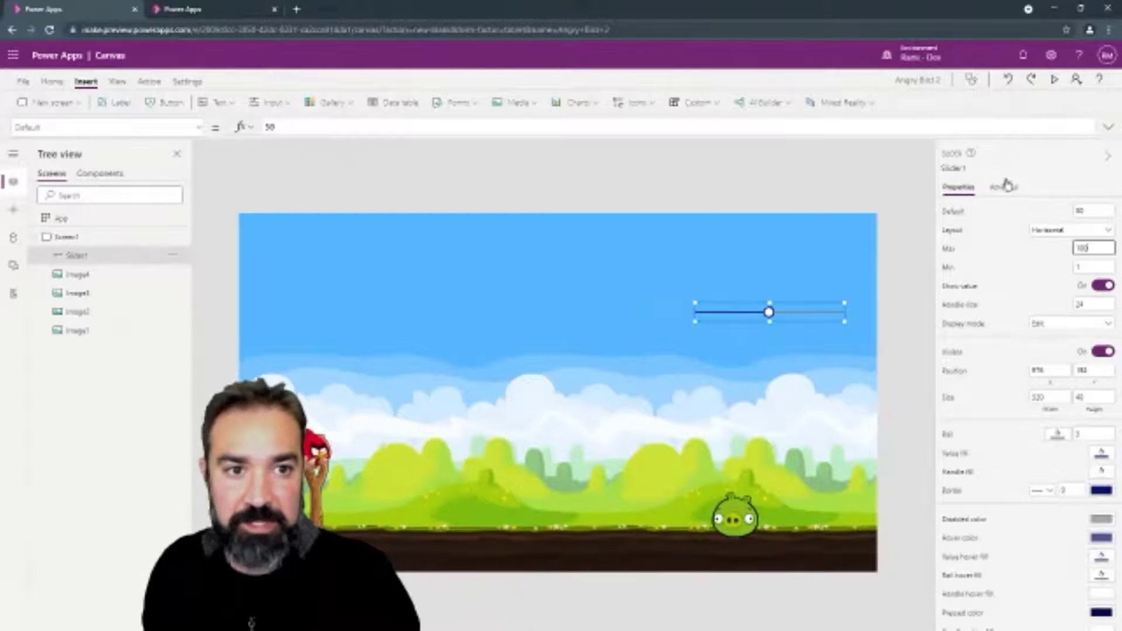
Rename the slider control Slider and try out its handle by raising the value
click(971, 170)
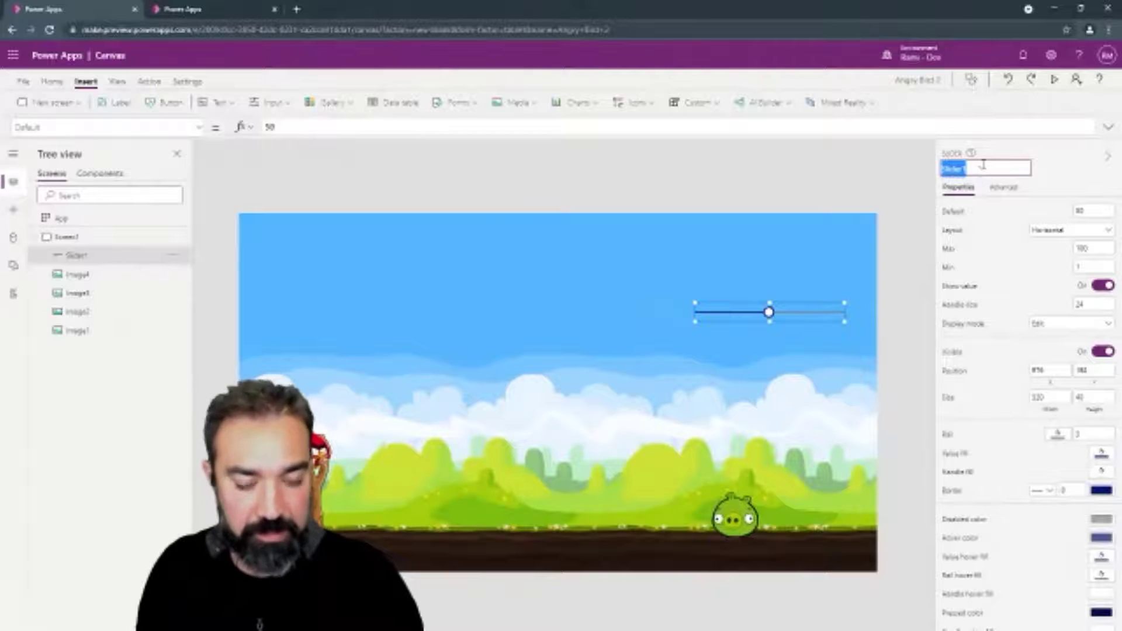
click(983, 168)
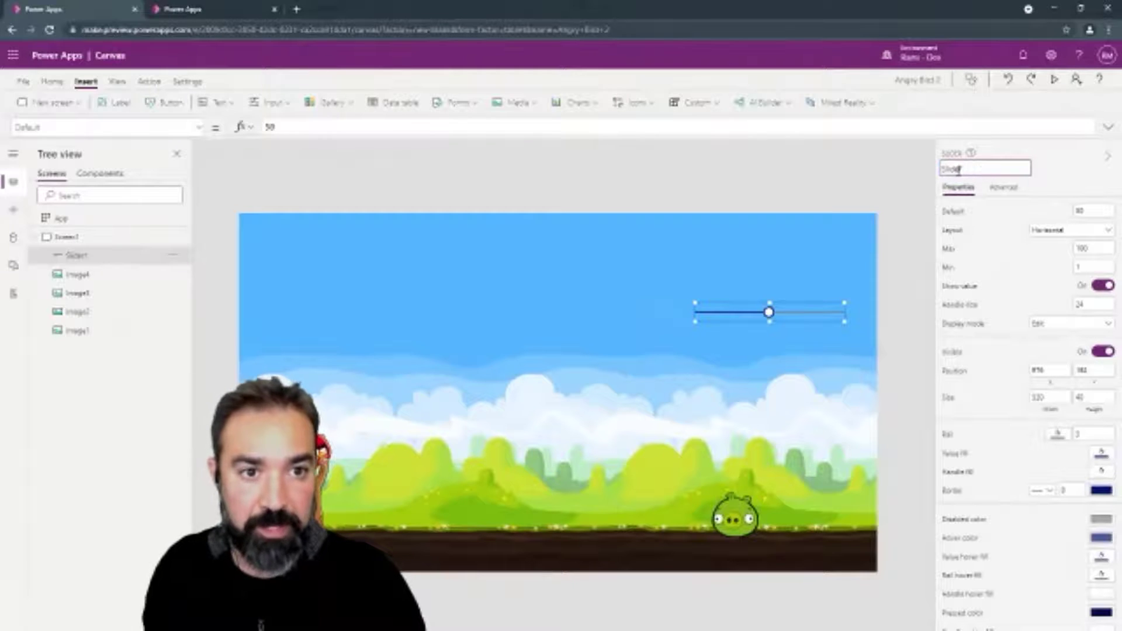
double_click(959, 169)
click(722, 297)
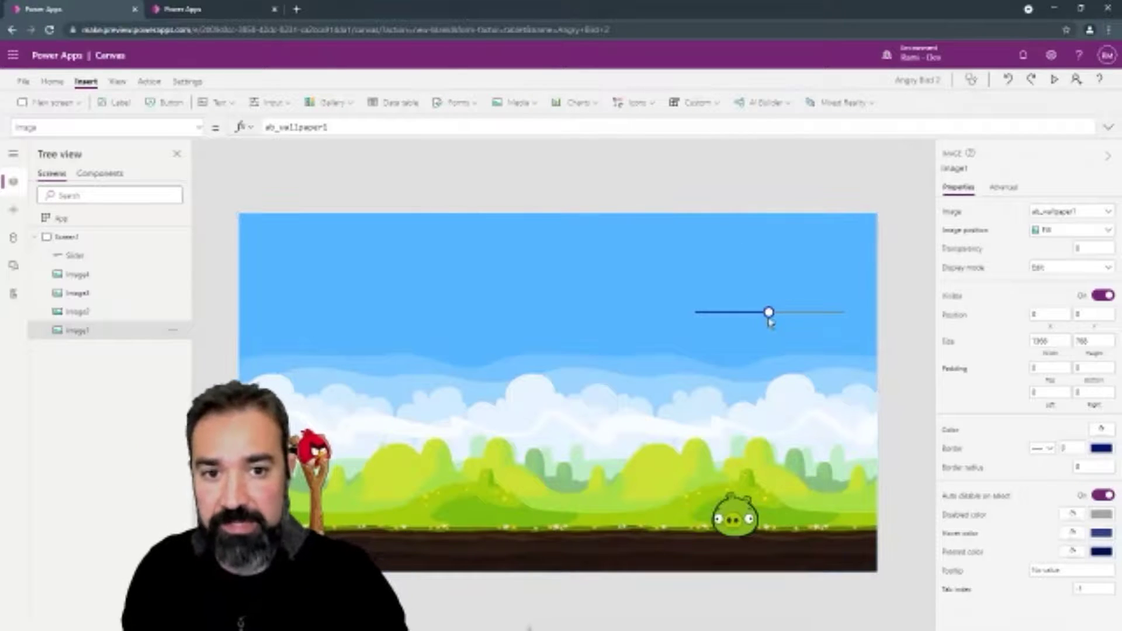
drag(769, 316, 796, 312)
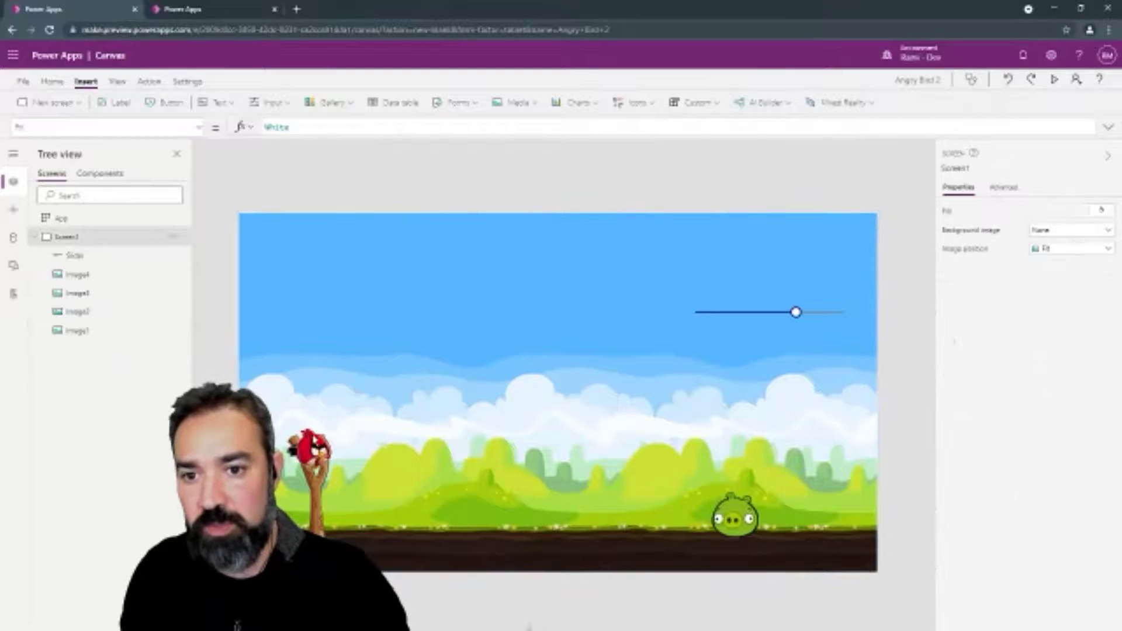
Set the red bird image's X property to Slider.Value and raise the slider to test the bird's movement
click(308, 450)
click(201, 131)
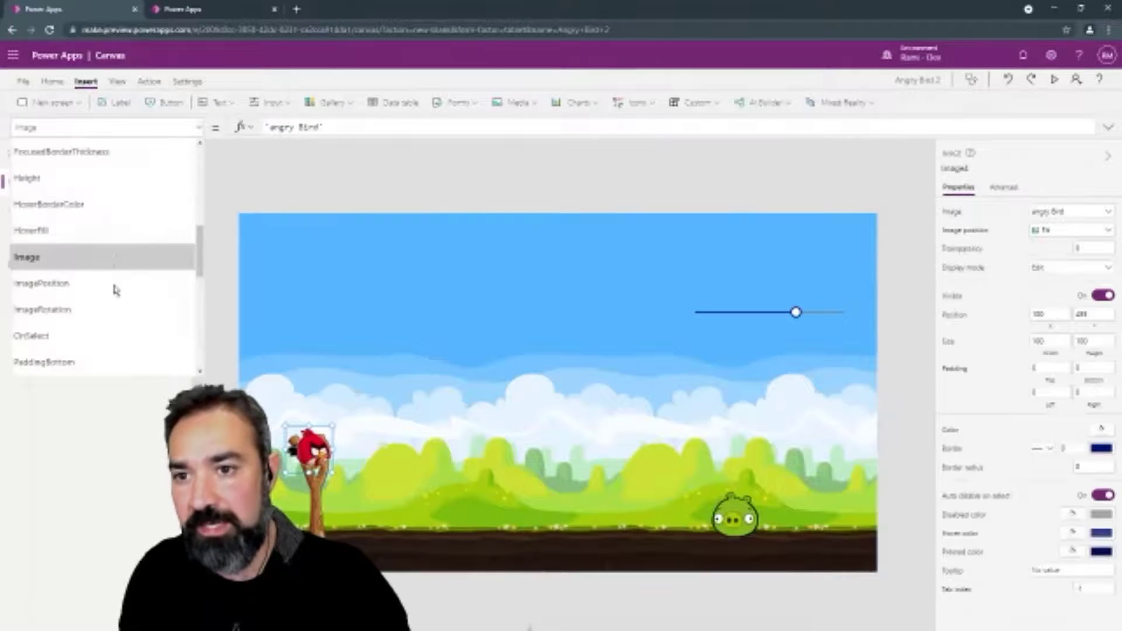
scroll(111, 316, down, 10)
scroll(99, 326, down, 3)
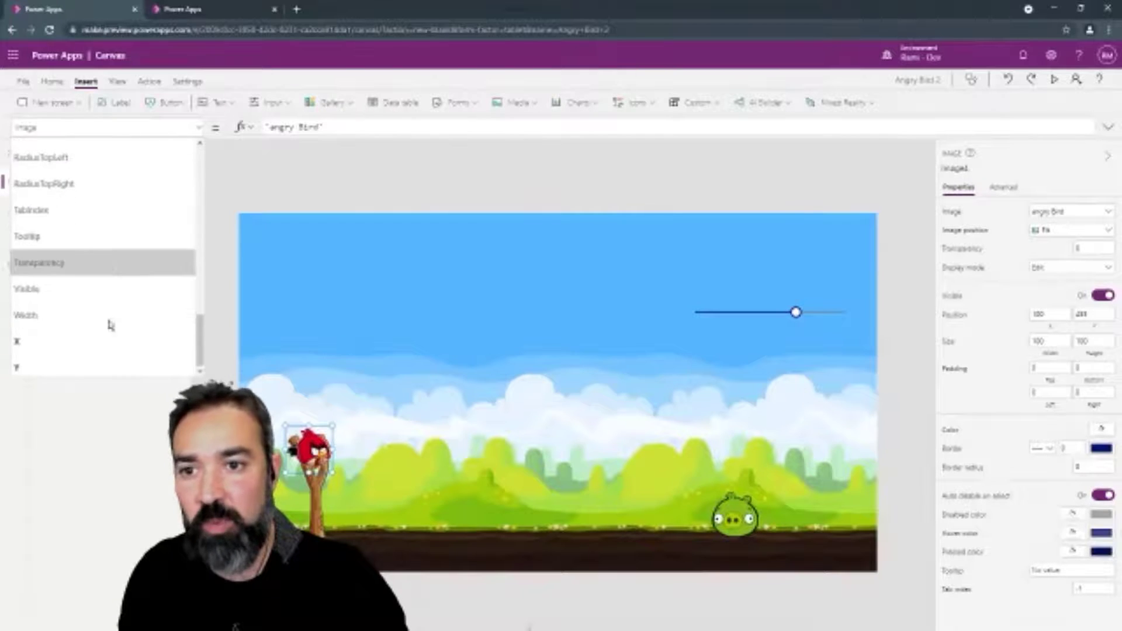
click(78, 333)
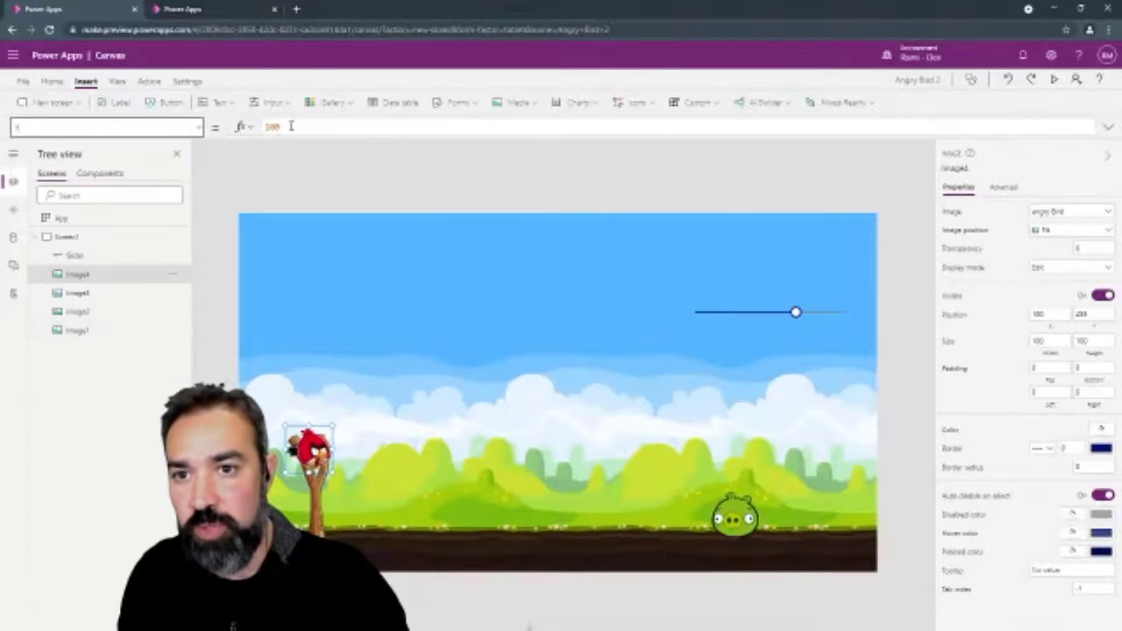
drag(291, 126, 241, 131)
text(Slider)
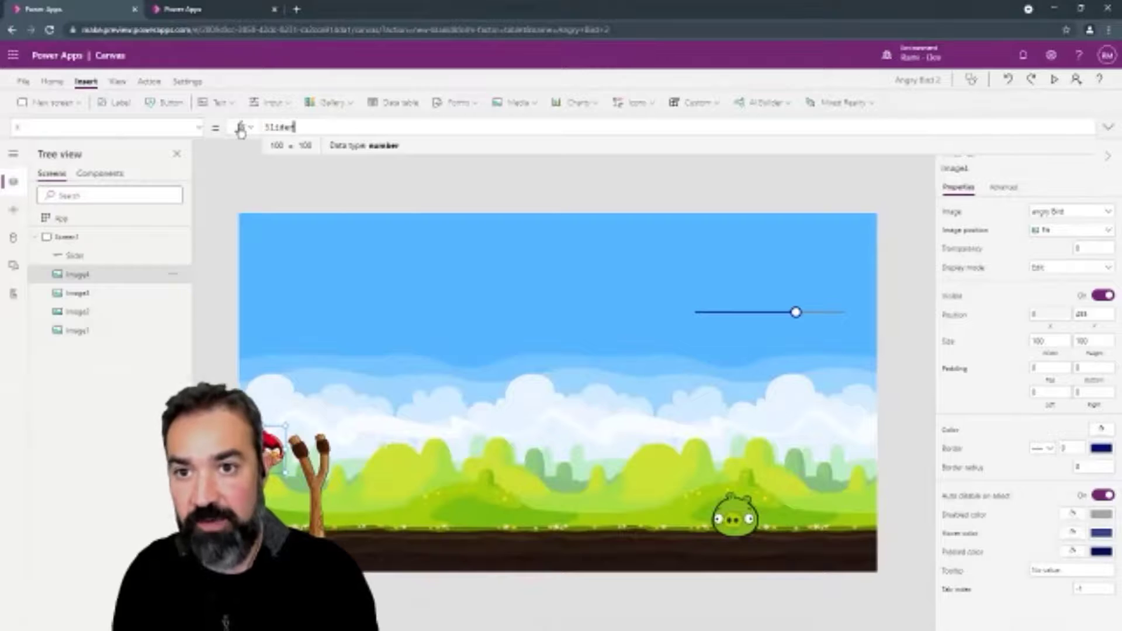
text(.Va)
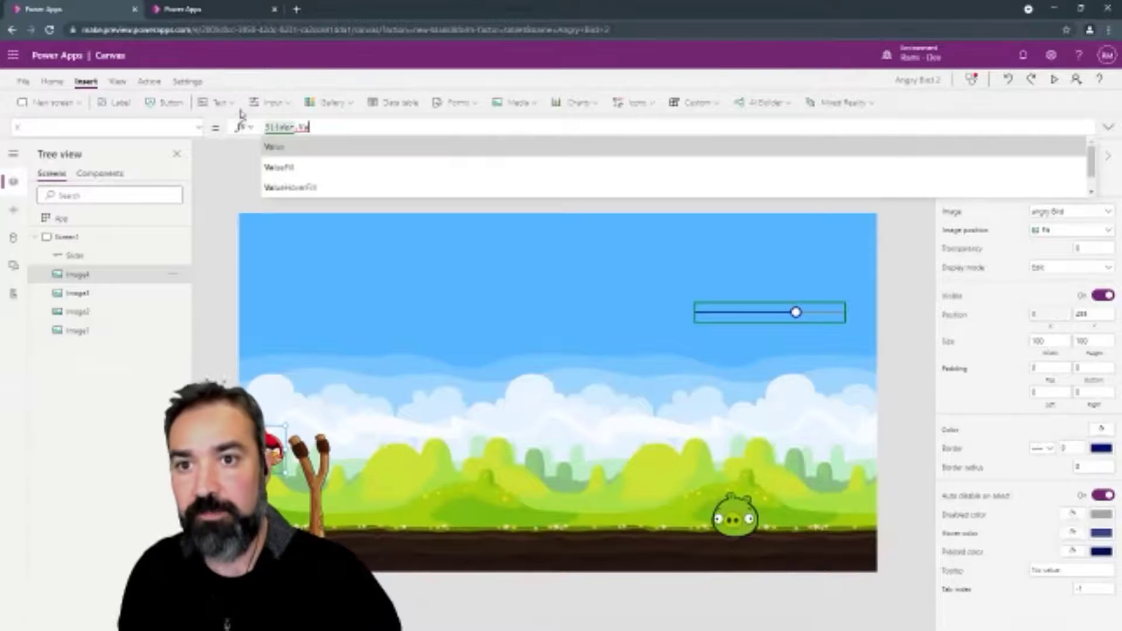
click(269, 147)
click(310, 182)
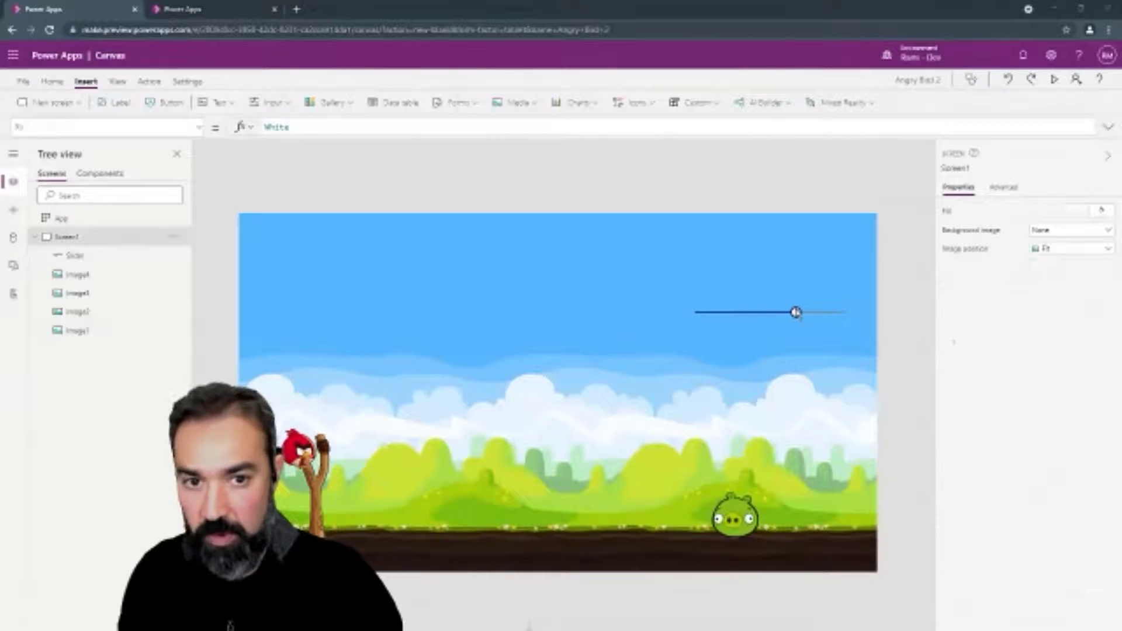
drag(796, 313, 836, 315)
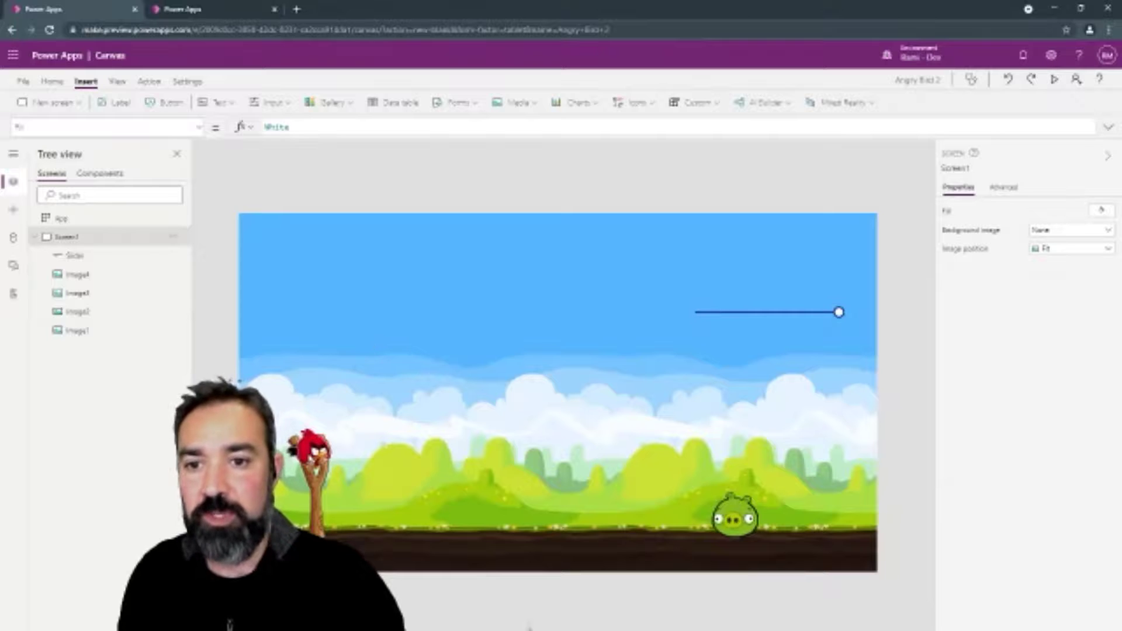
Change the red bird's X formula to Slider.Value*100 and lower the slider toward its minimum to test it
click(316, 453)
click(366, 126)
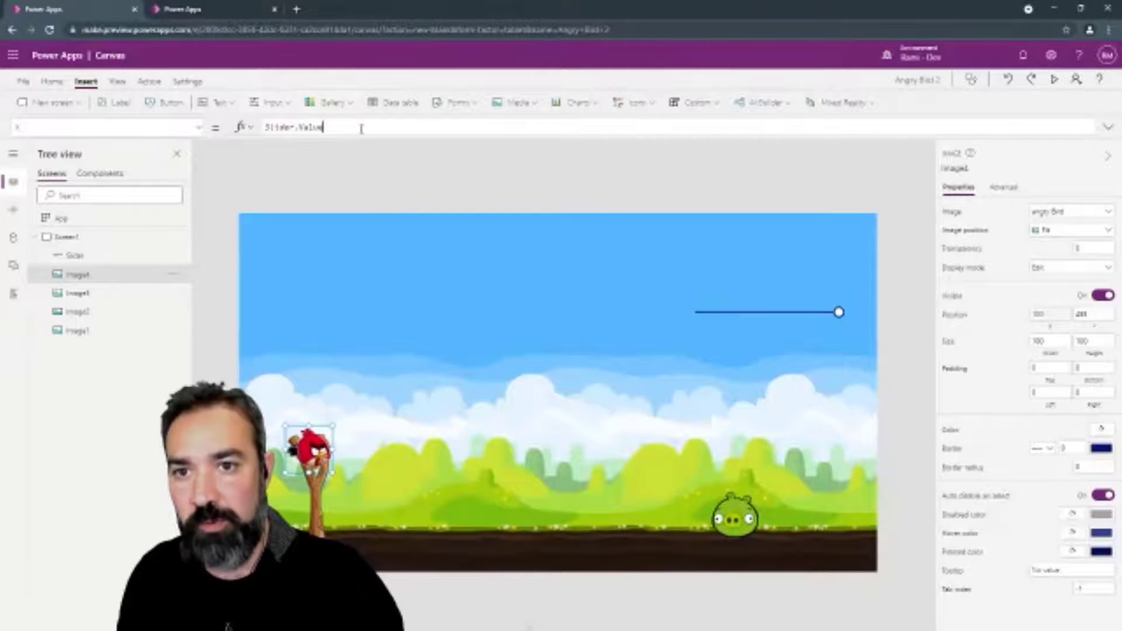
text(*100)
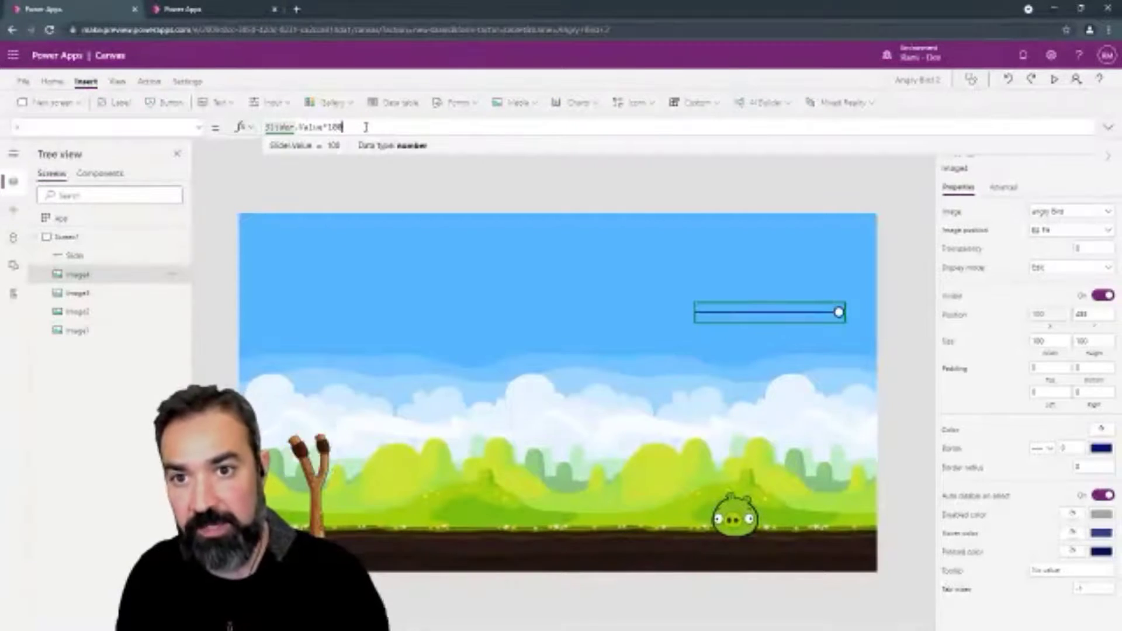
drag(836, 313, 701, 314)
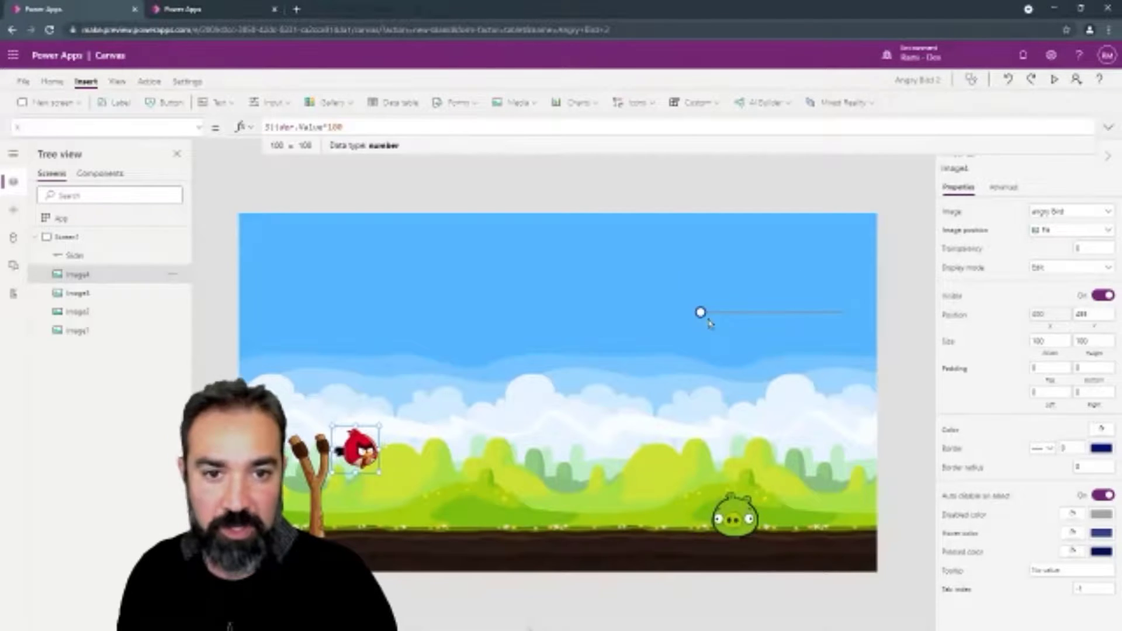
Set the slider's maximum to 10 and run its handle across the range to check the bird's travel
click(748, 311)
click(1089, 250)
key(BackSpace)
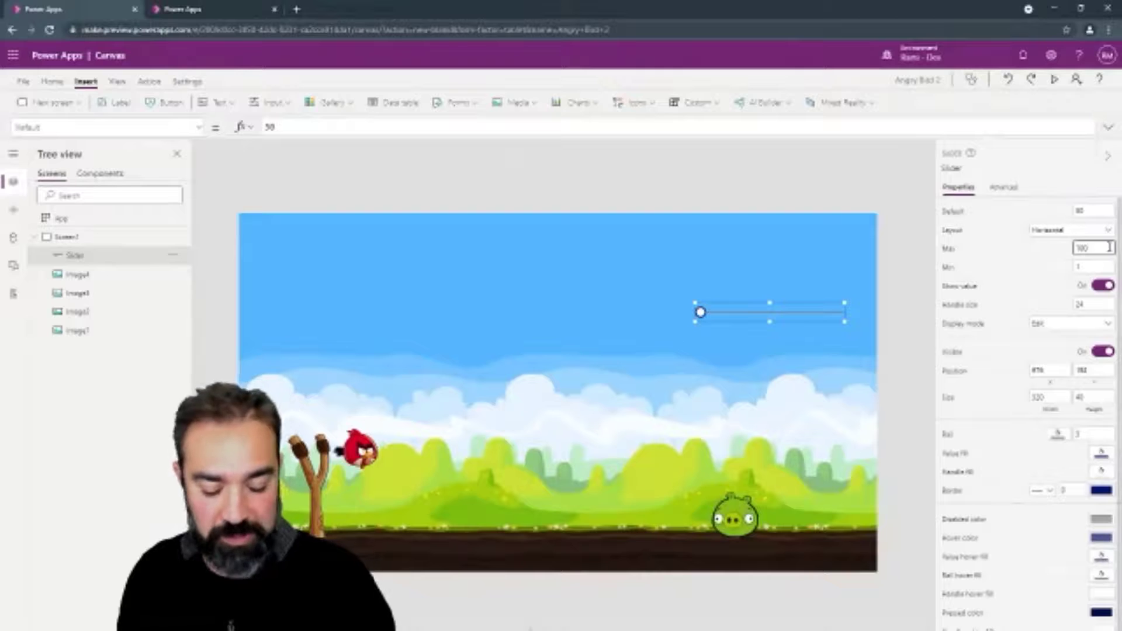
key(Tab)
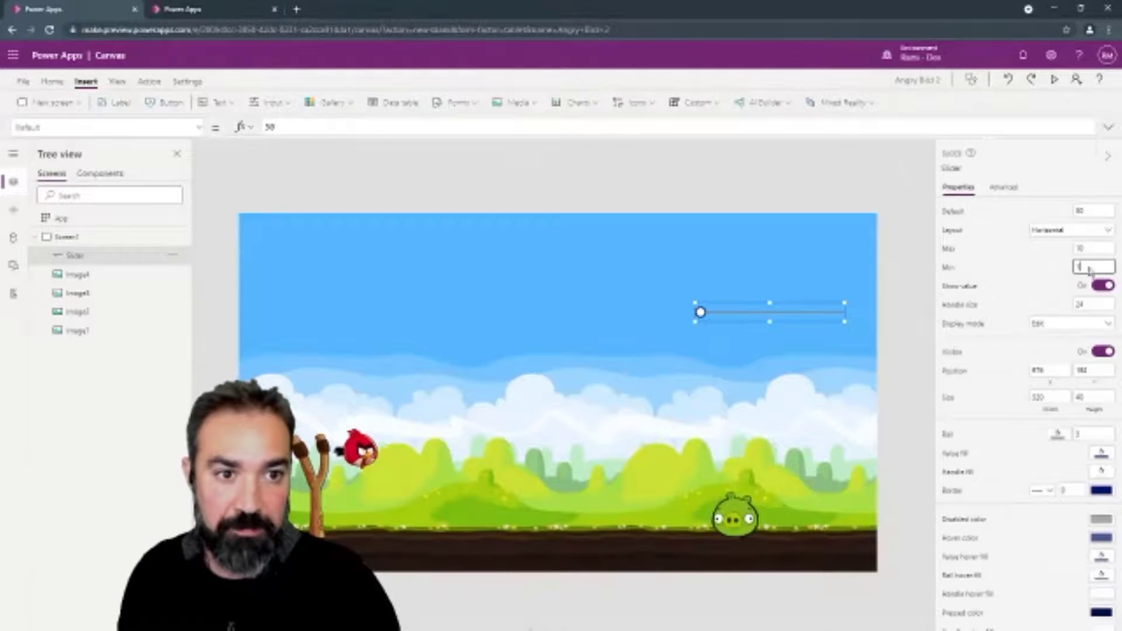
drag(836, 312, 701, 312)
click(841, 314)
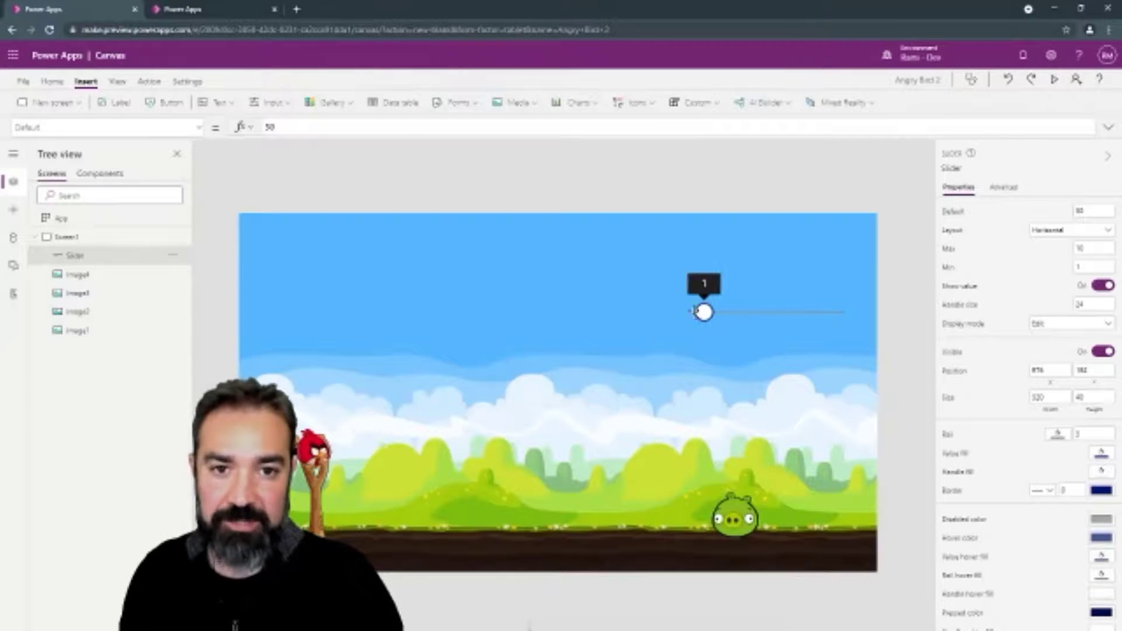
Insert three text input controls and stack them in an aligned column in the sky above the slingshot
click(287, 103)
click(290, 148)
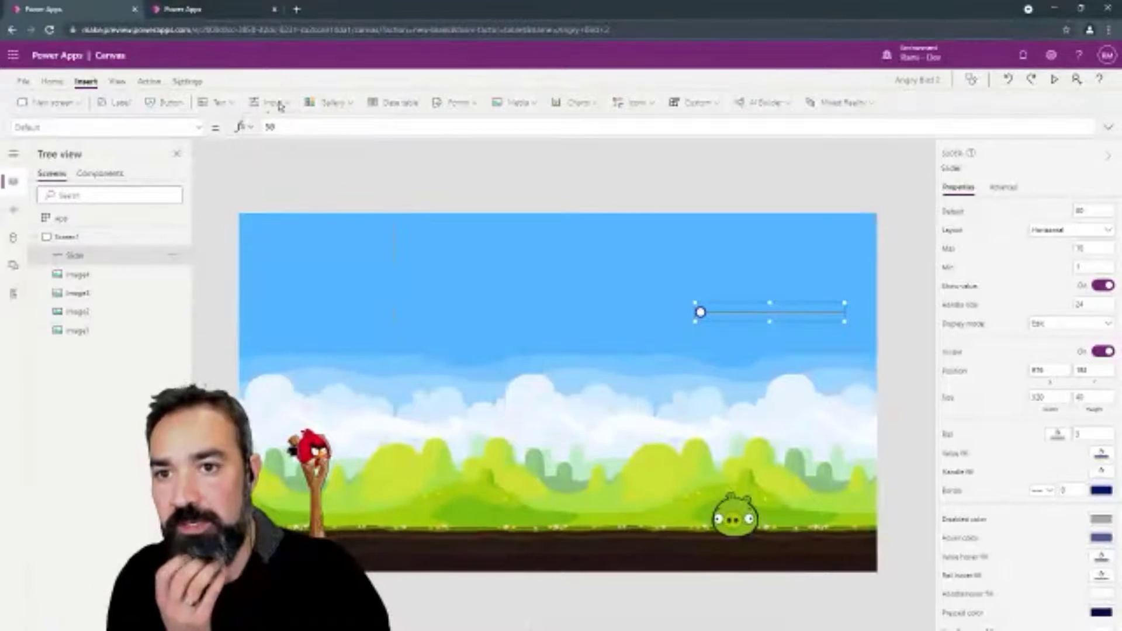
click(284, 104)
click(290, 148)
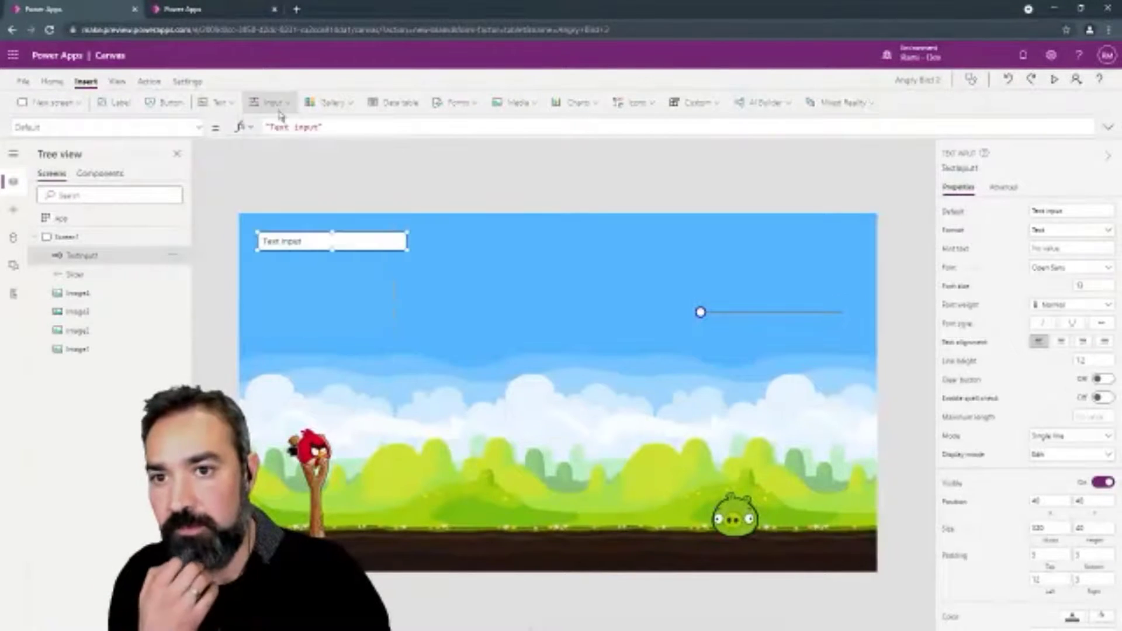
click(273, 103)
click(290, 148)
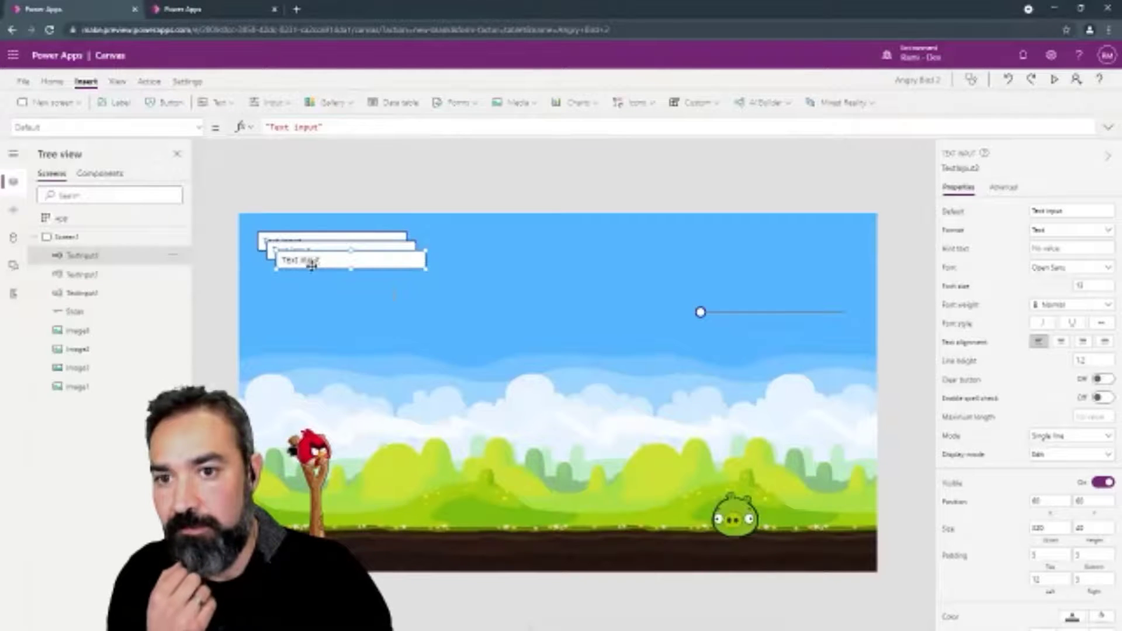
drag(307, 297, 294, 297)
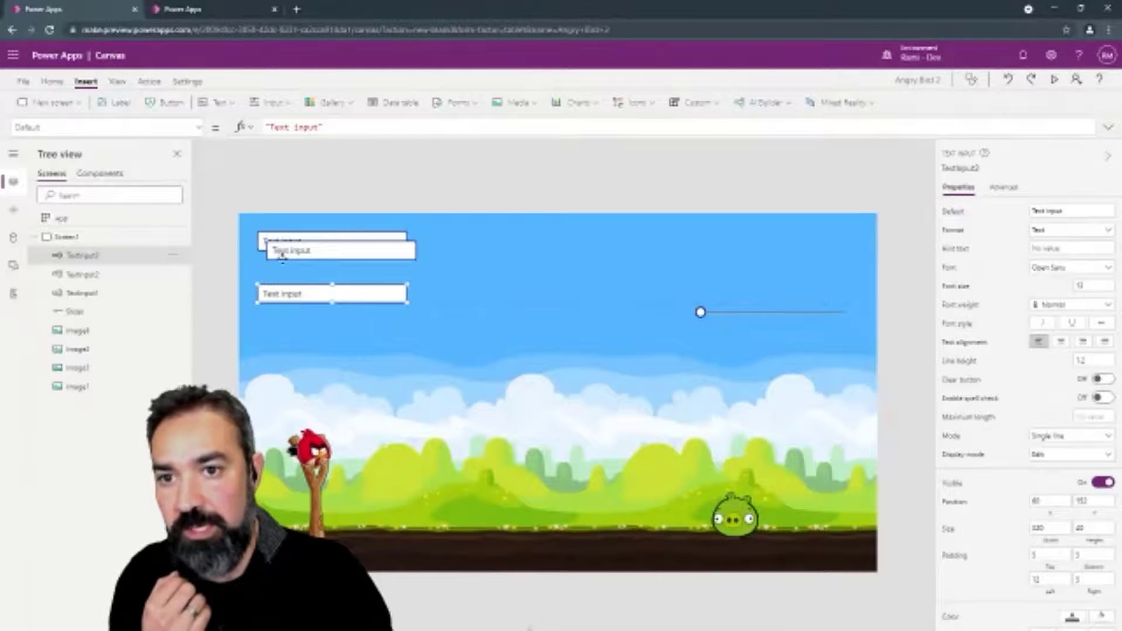
drag(281, 257, 279, 268)
Rename the three stacked text inputs, from upper to lower, a_value, b_value and c_value
click(322, 241)
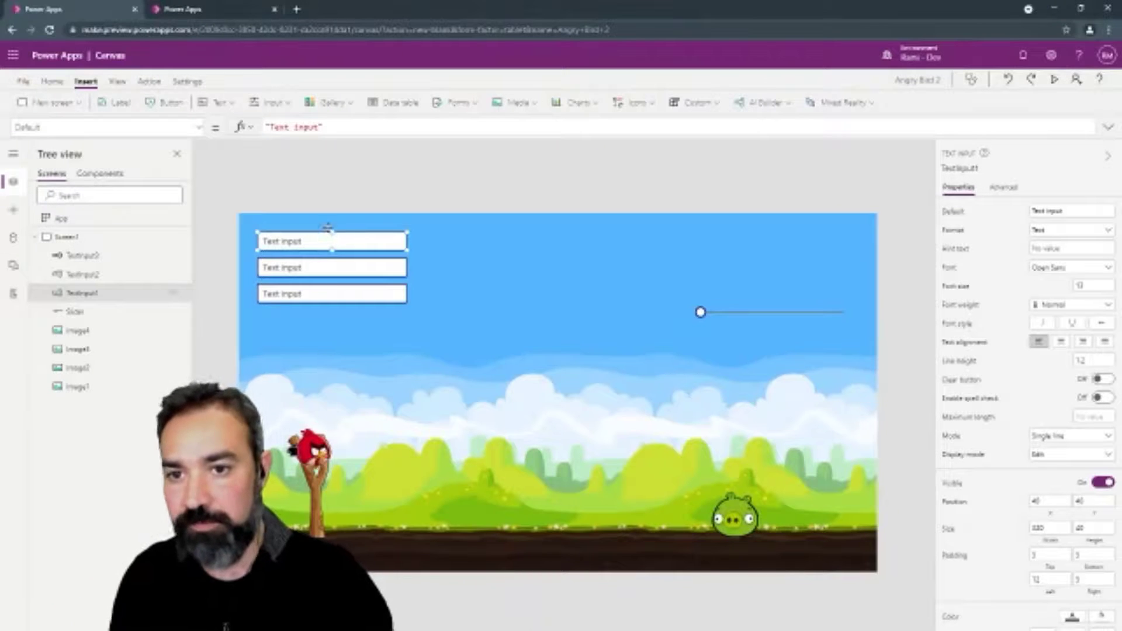
click(990, 169)
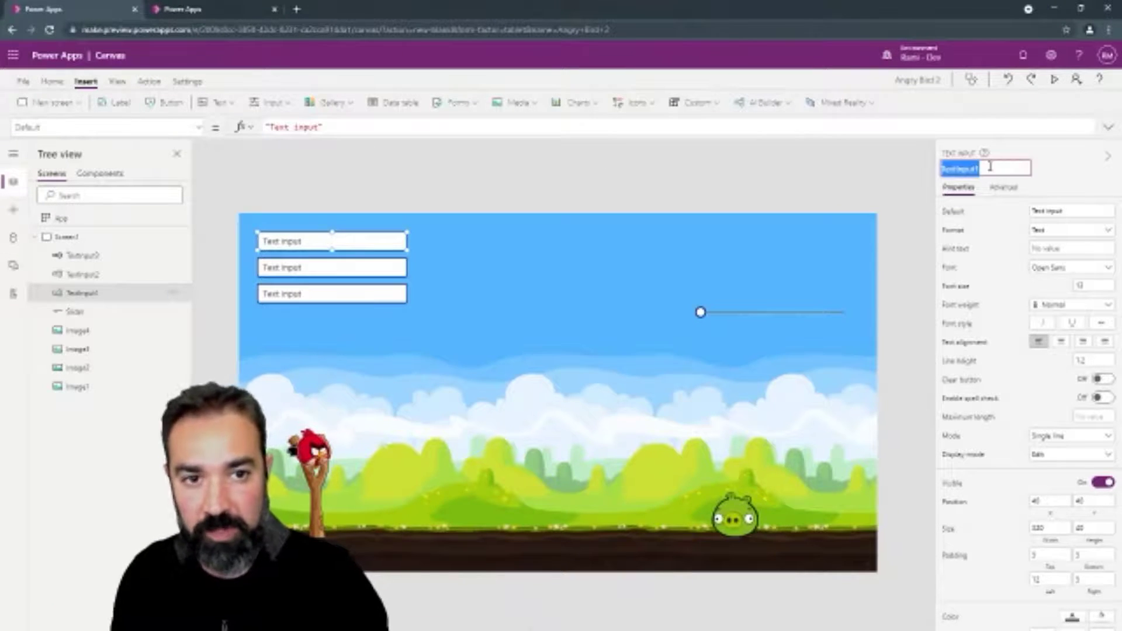
text(t)
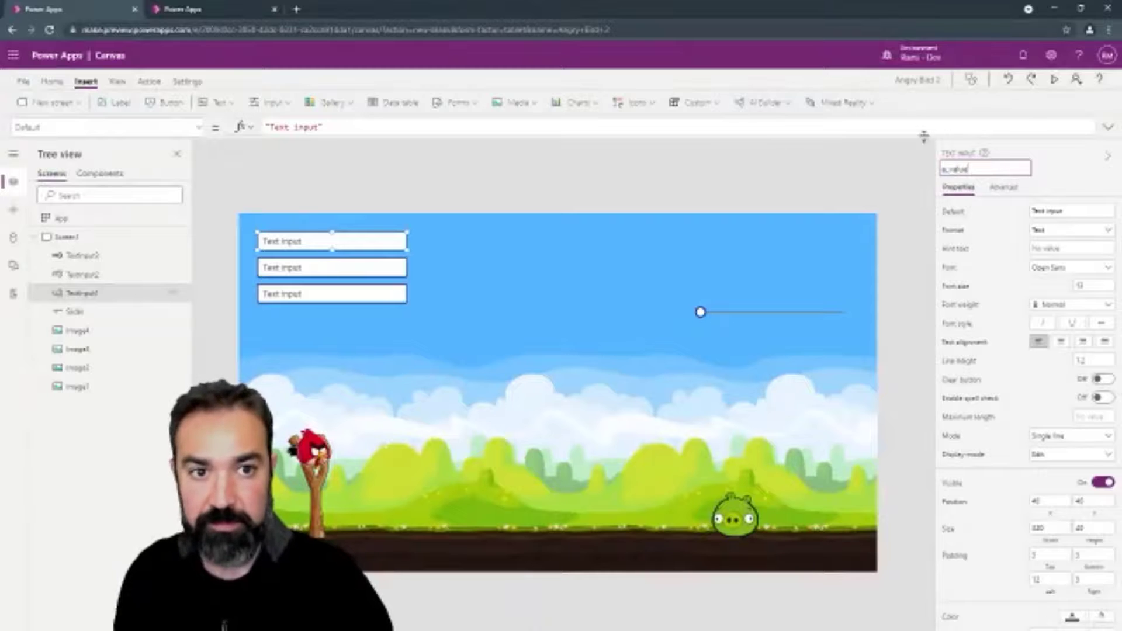
click(384, 267)
click(989, 169)
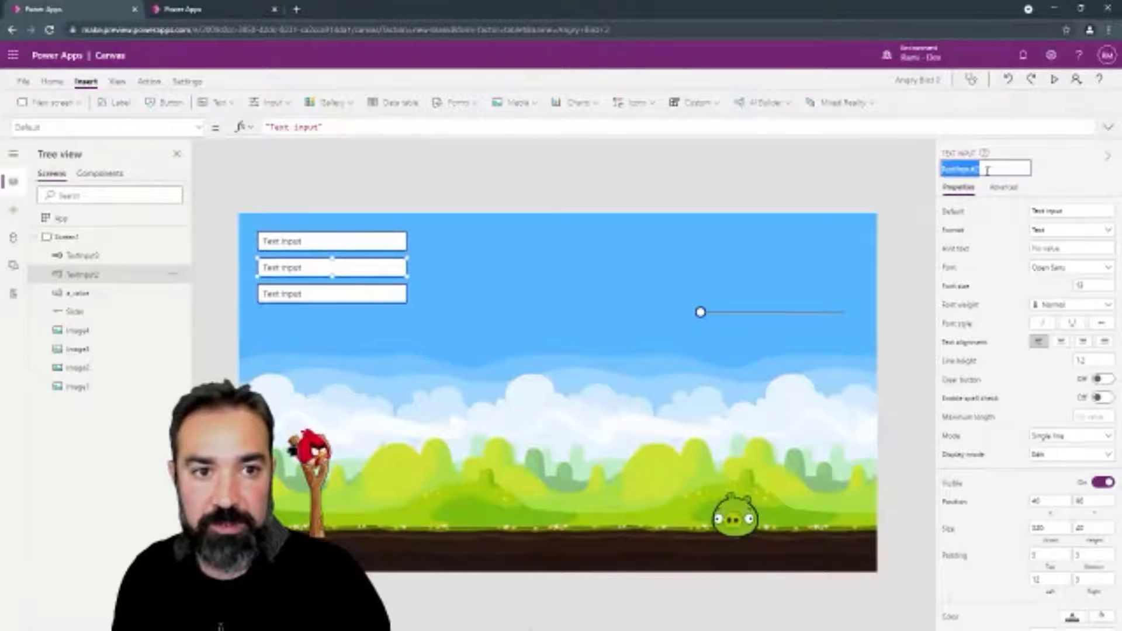
text(b_value)
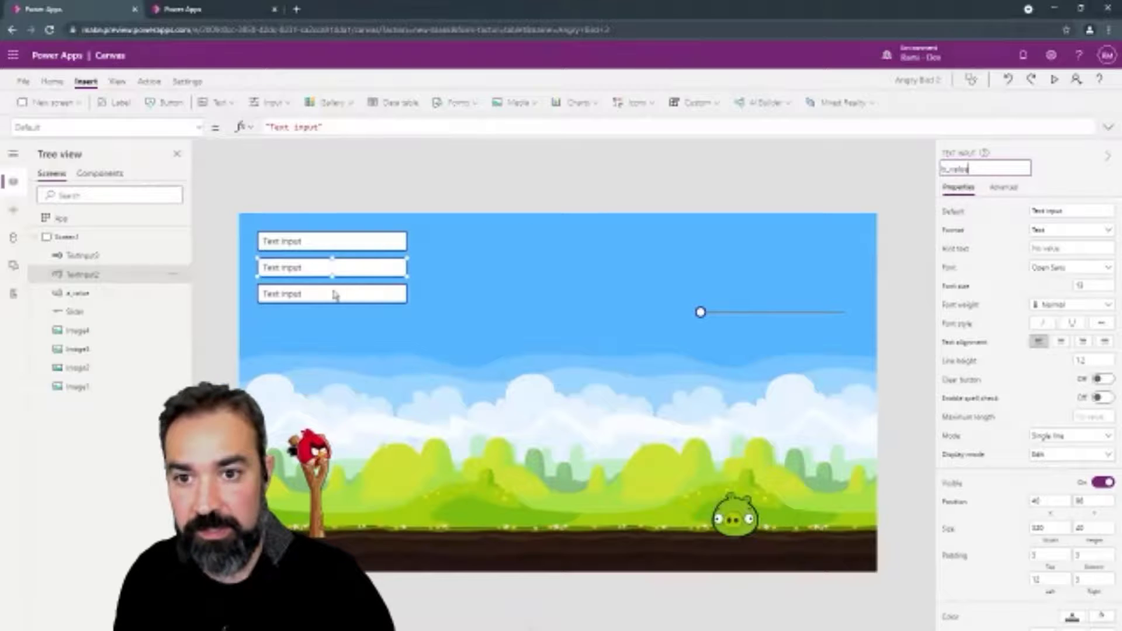
click(335, 294)
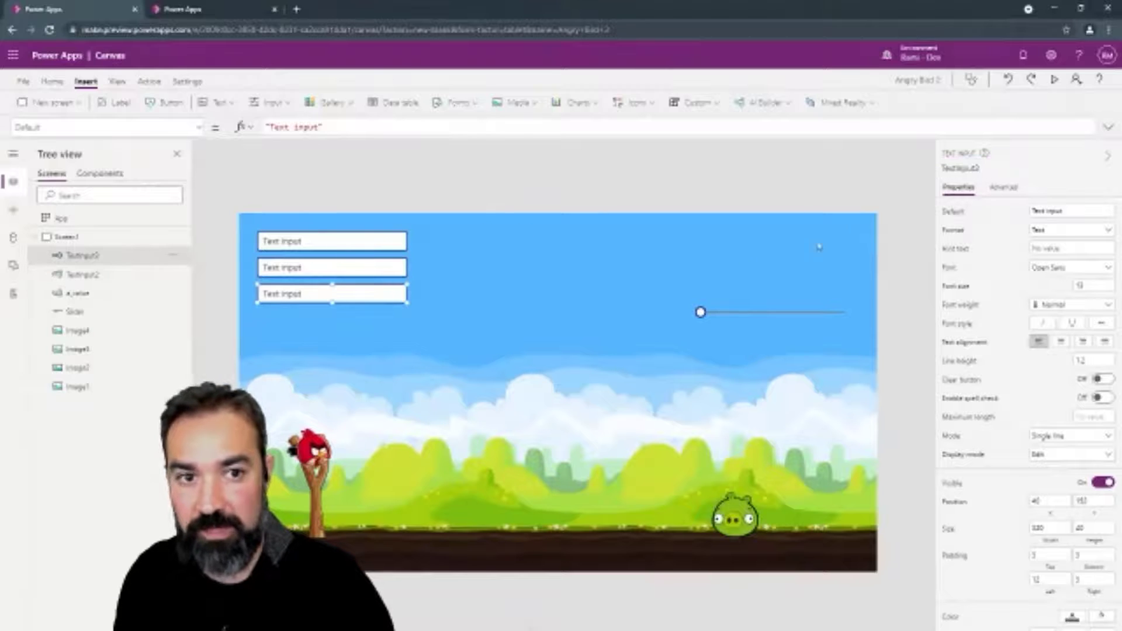
click(988, 171)
text(c_value)
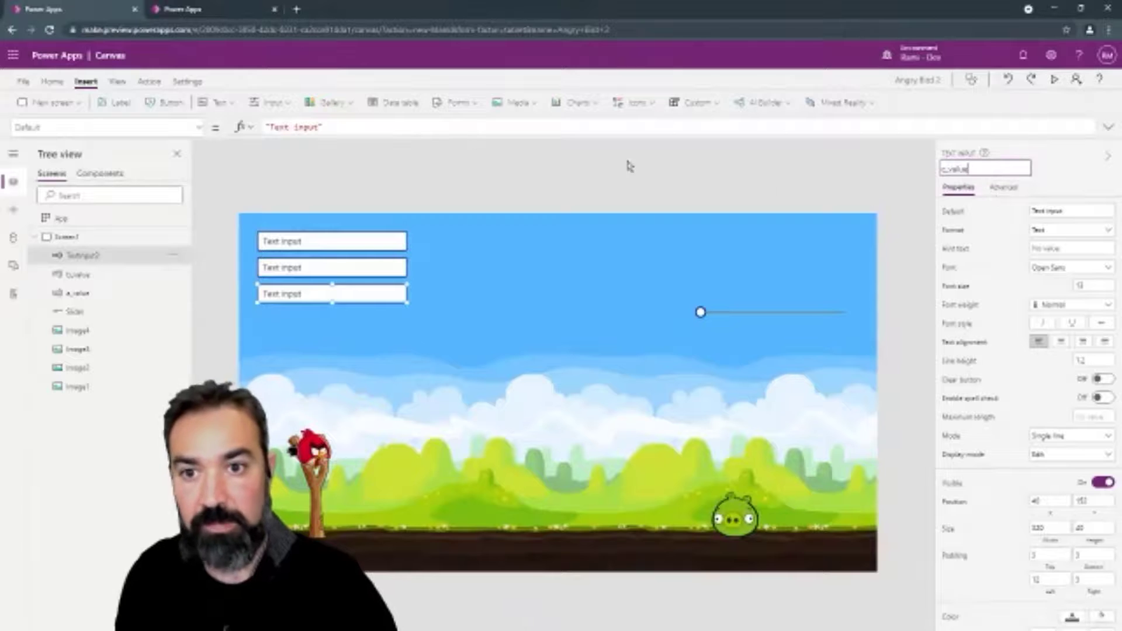
Set the default values of the text inputs a_value, b_value and c_value to 10.6, -93 and 455
click(359, 244)
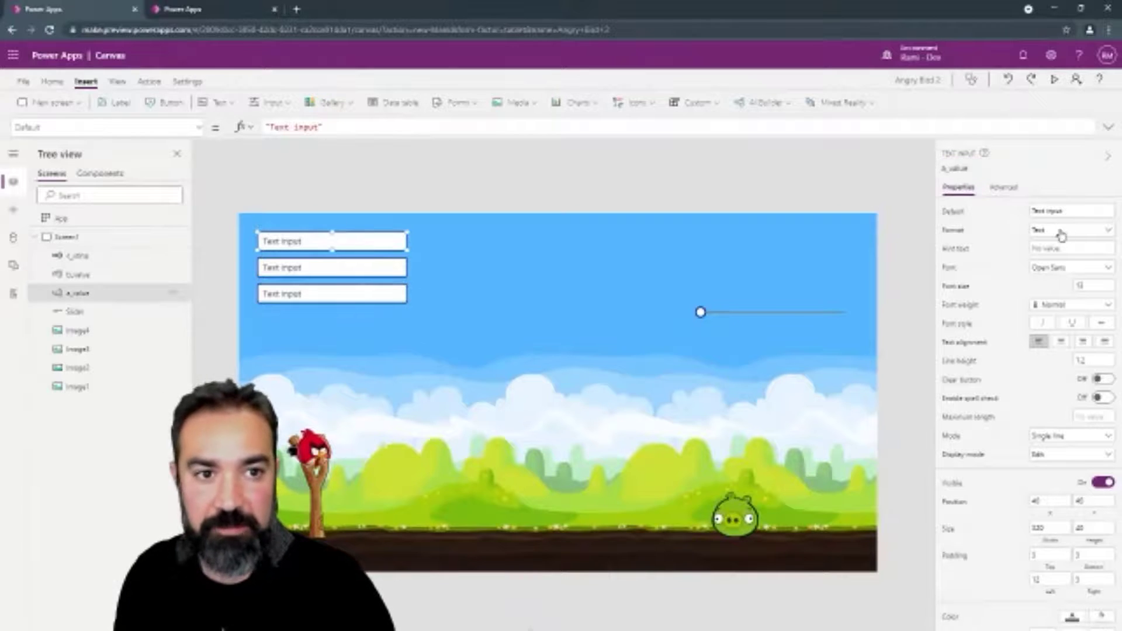
click(1069, 211)
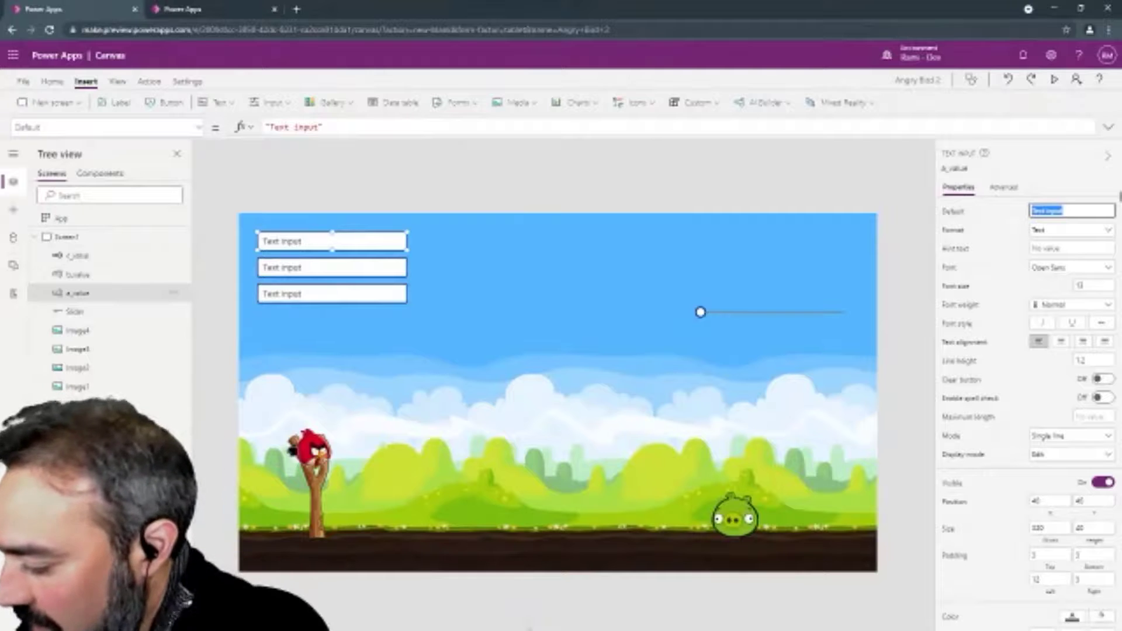
text(100)
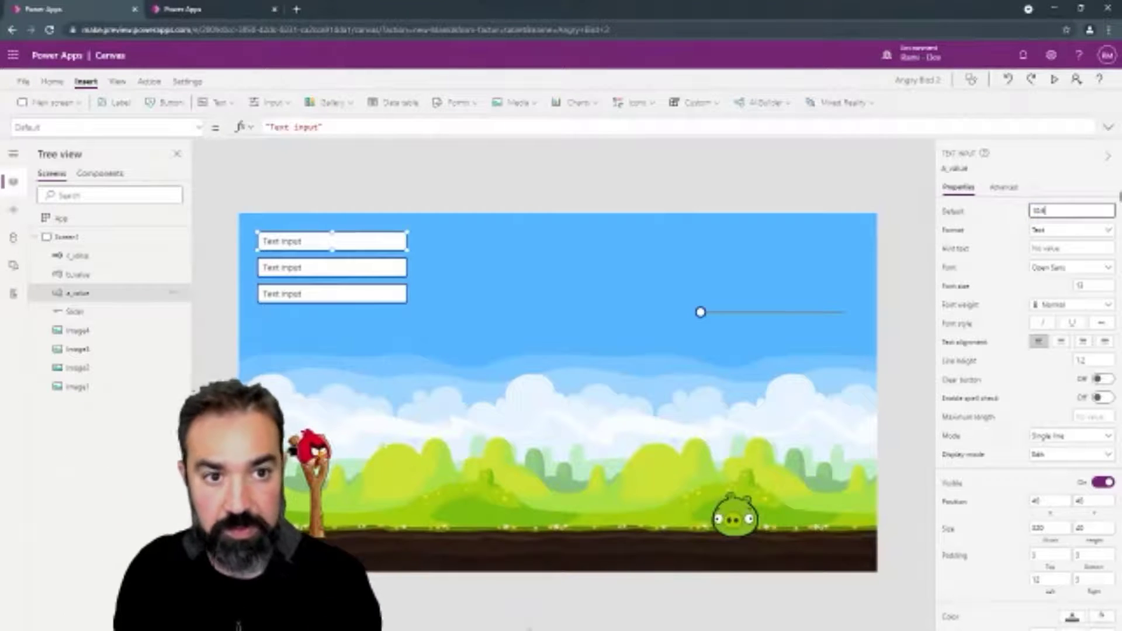
click(350, 277)
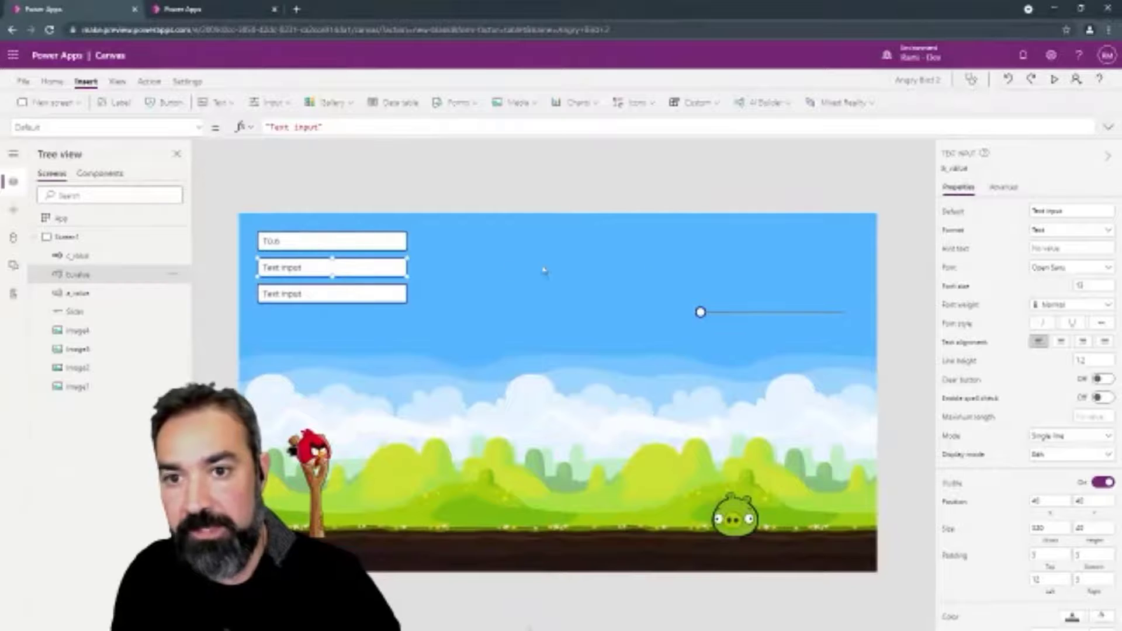
click(1078, 211)
text(10)
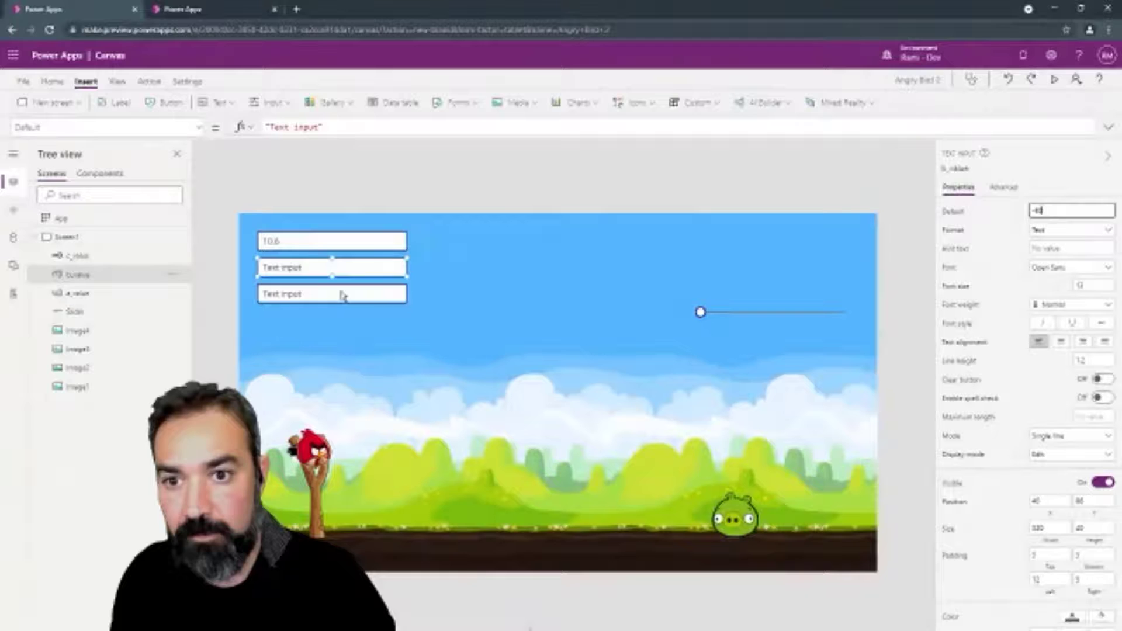
click(343, 295)
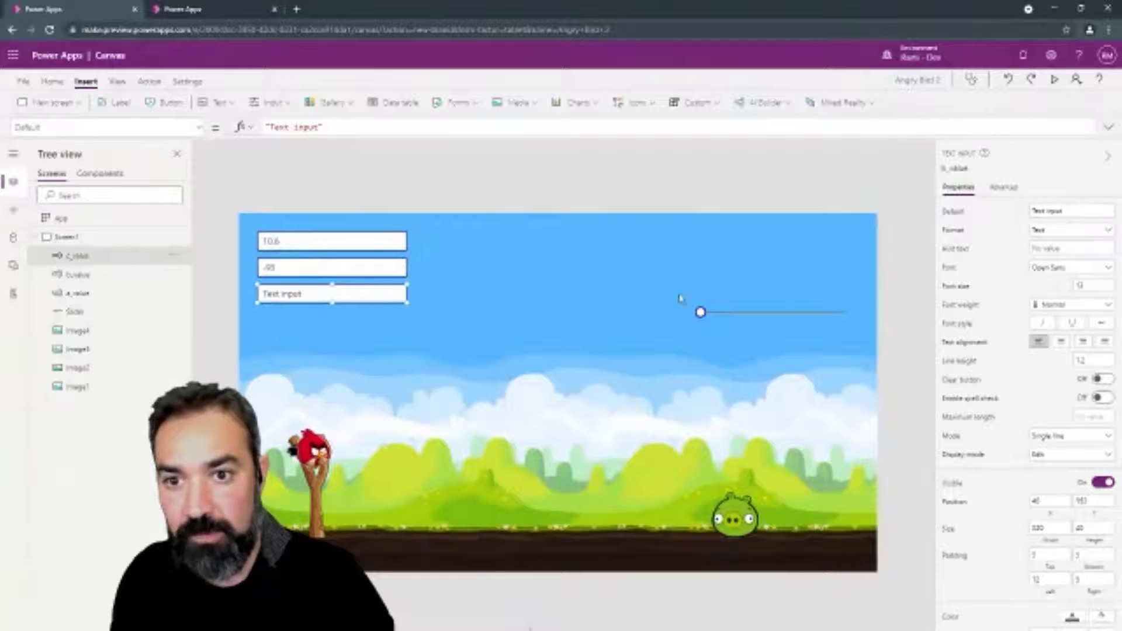
click(1081, 211)
text(4.9)
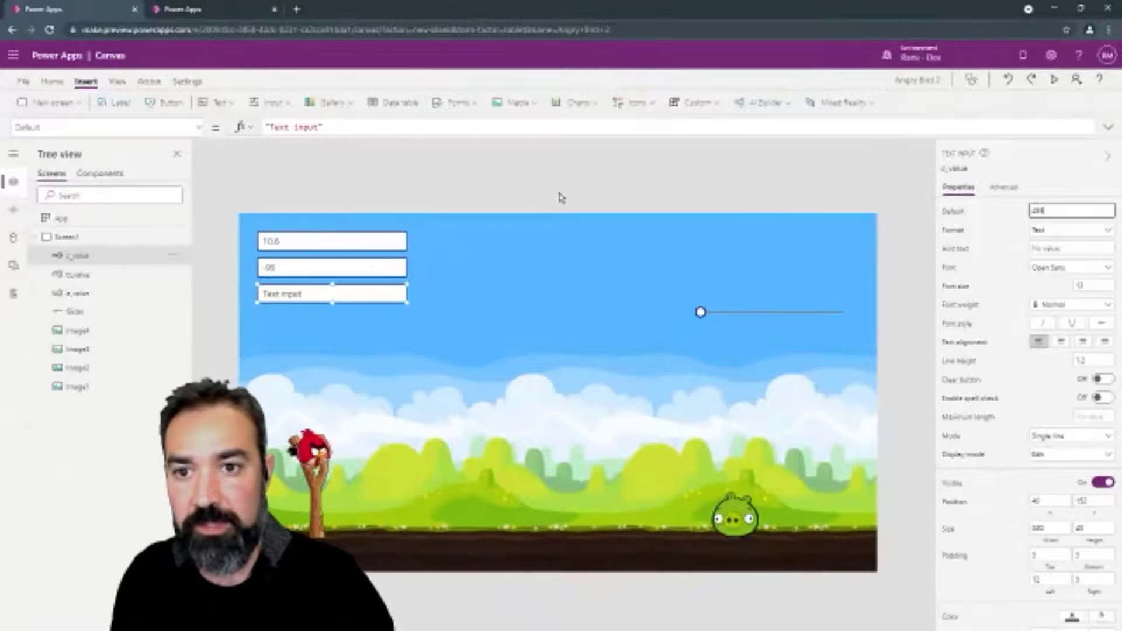
click(310, 356)
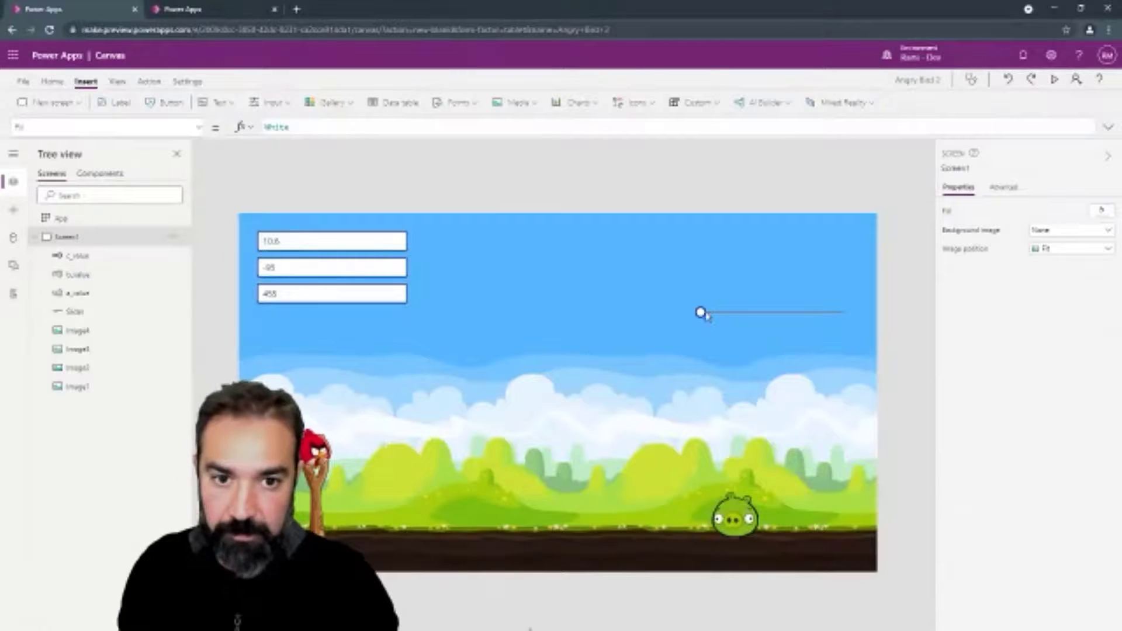
Set the red bird's Y formula to a_value.Text*Slider.Value*Slider.Value+b_value.Text*Slider.Value+c_value.Text
mouse_move(701, 313)
mouse_down()
mouse_move(834, 313)
mouse_move(681, 313)
mouse_up()
click(319, 451)
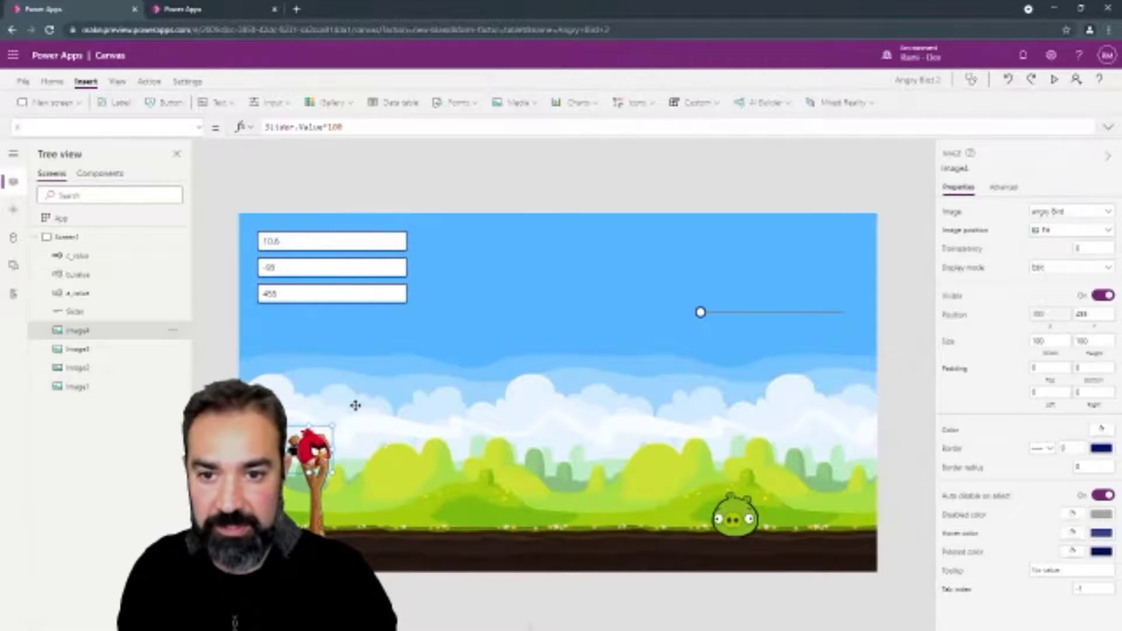
drag(309, 450, 716, 497)
key(ctrl+z)
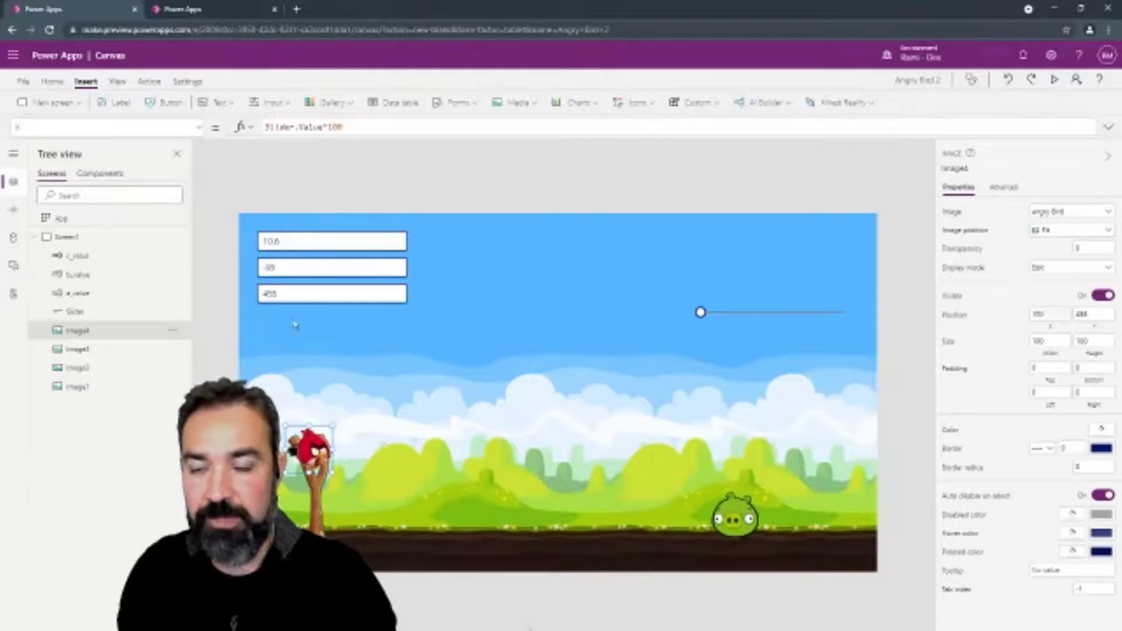
click(198, 132)
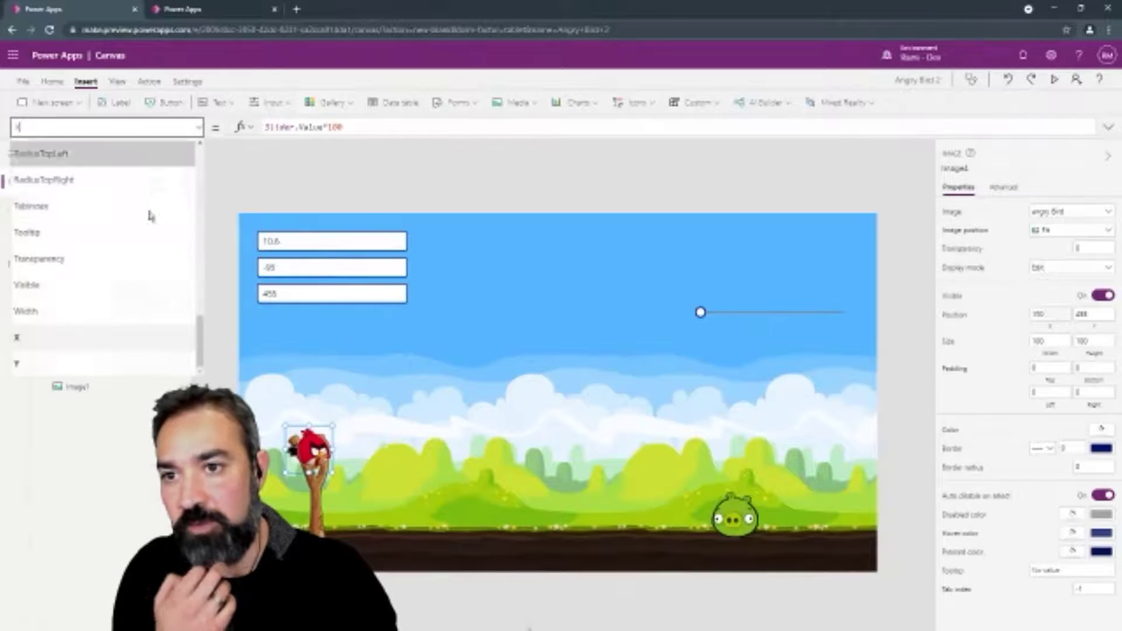
click(45, 364)
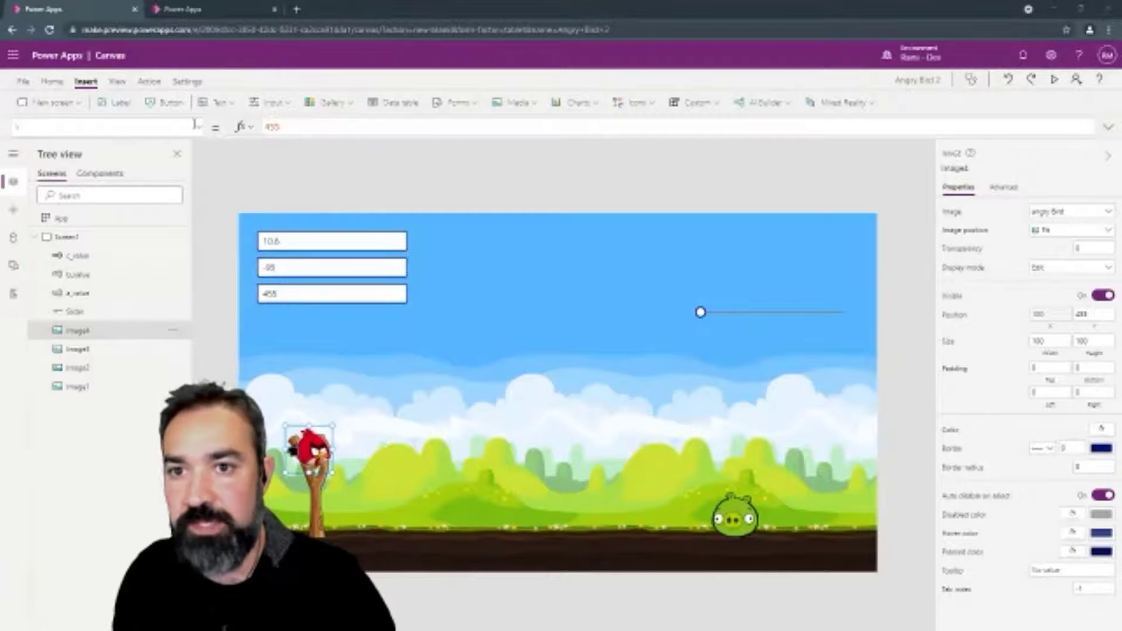
click(316, 126)
key(ctrl+a)
text(a_value.Text*Slider.Value*Slider.Value+b_value.Text*Slider.Value+c_value.Text)
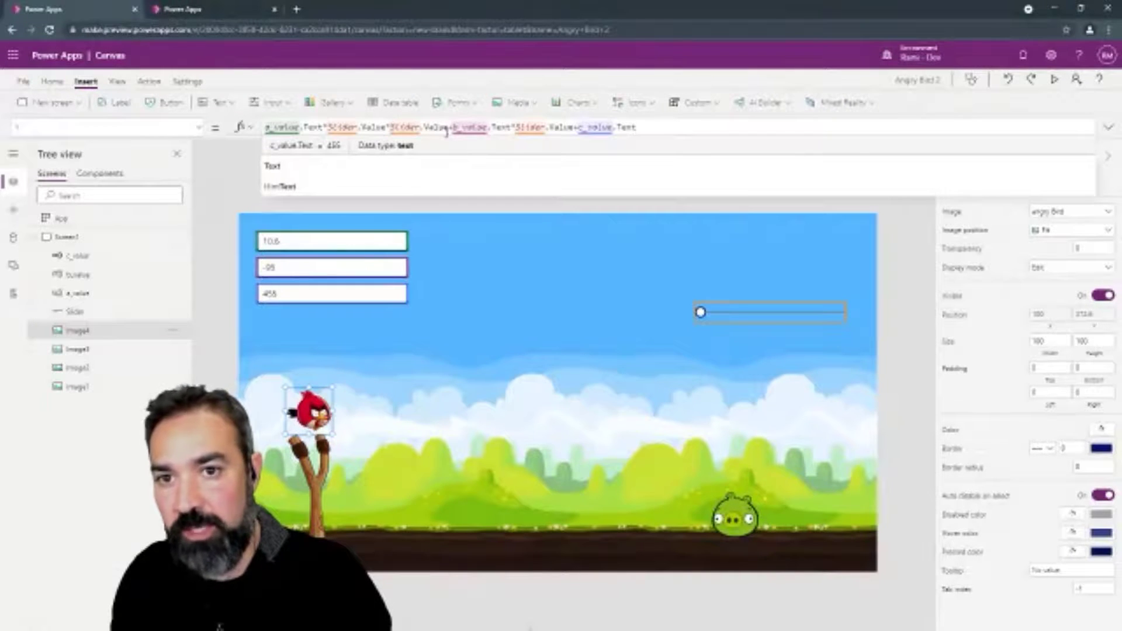
drag(449, 126, 327, 126)
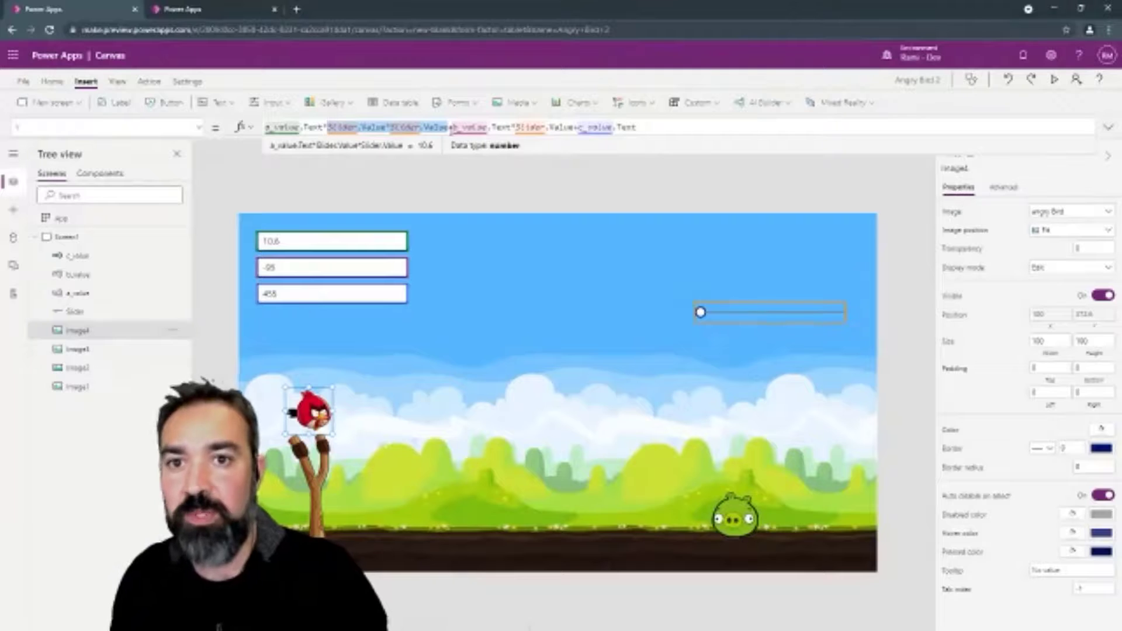
drag(453, 127, 642, 127)
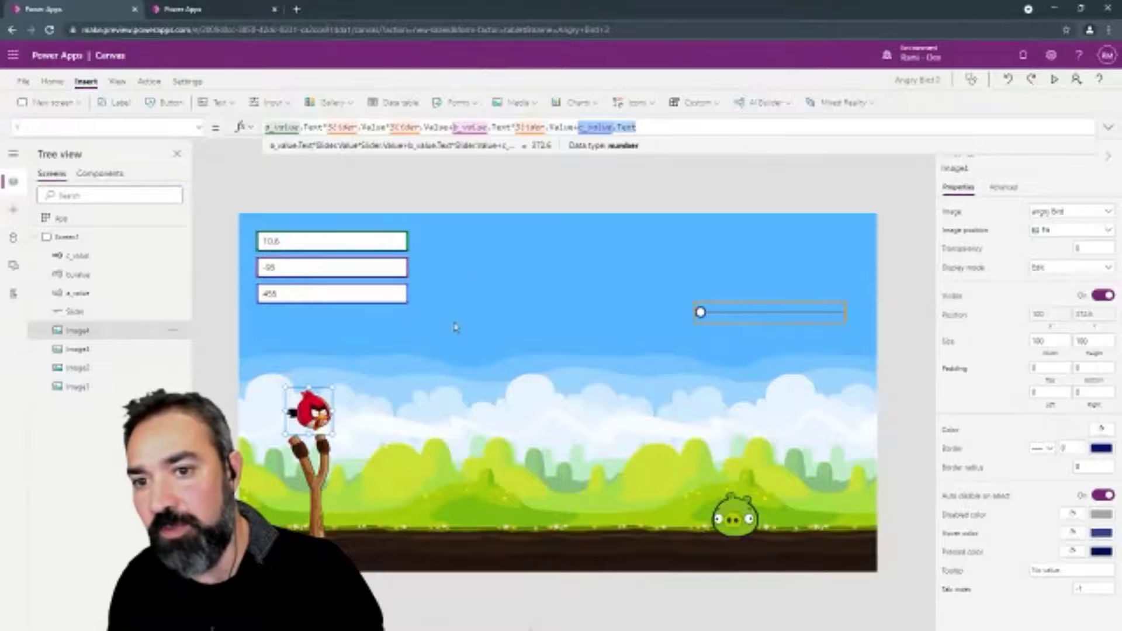
Move the slingshot image up to meet the red bird and check the slider's handle at its minimum
click(325, 485)
drag(280, 435, 313, 425)
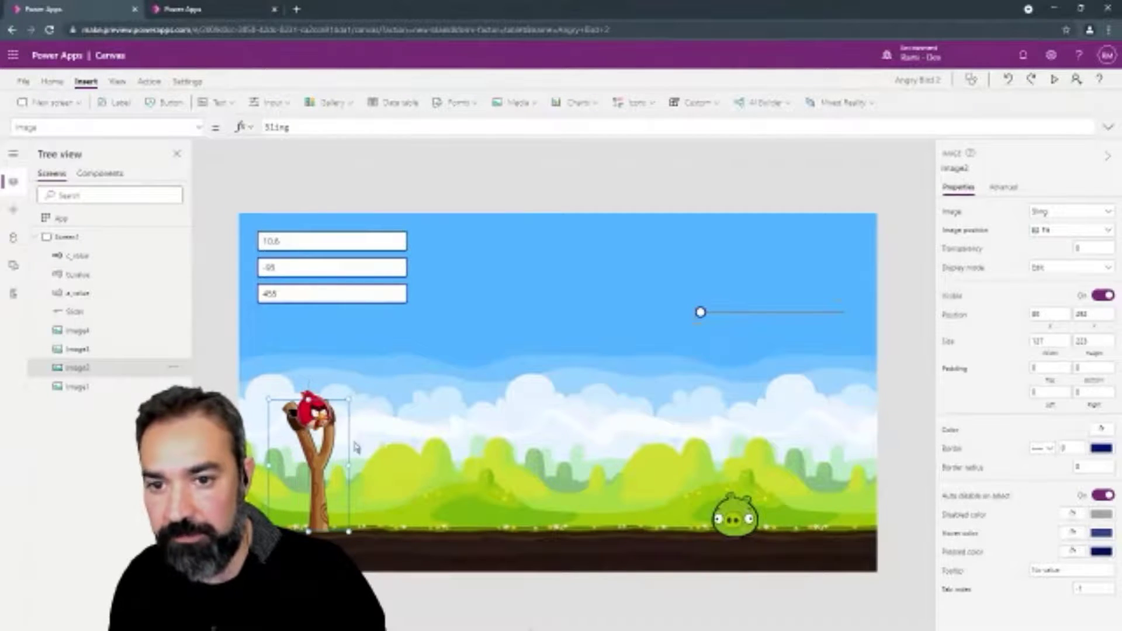
click(583, 256)
mouse_move(702, 315)
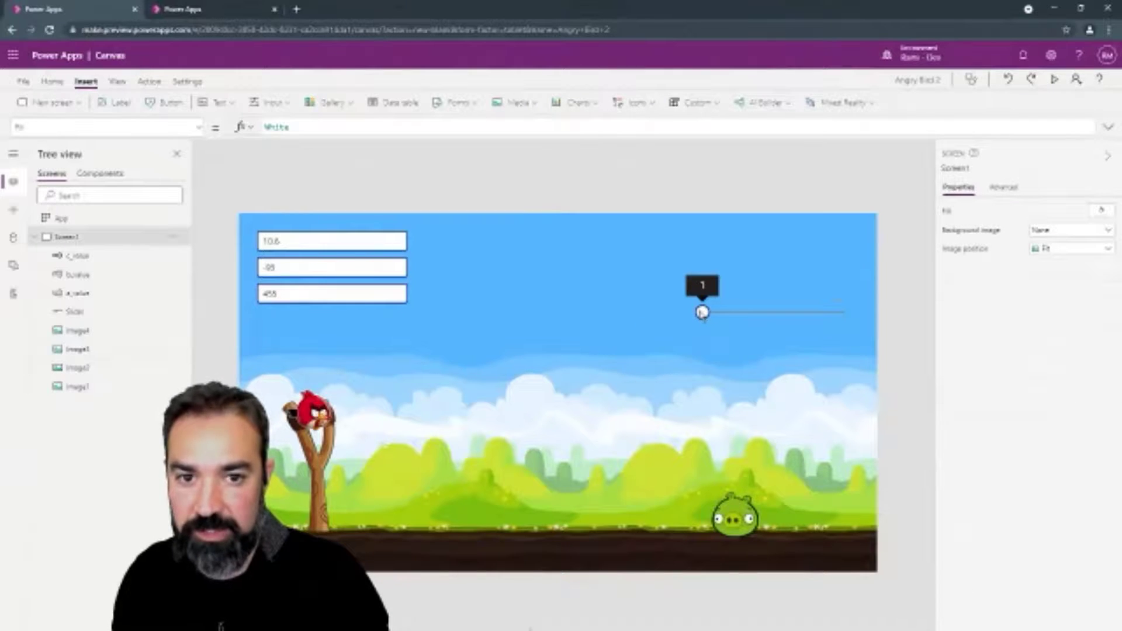
mouse_move(702, 314)
mouse_down()
mouse_move(842, 328)
mouse_move(658, 318)
mouse_move(850, 325)
mouse_move(700, 316)
mouse_up()
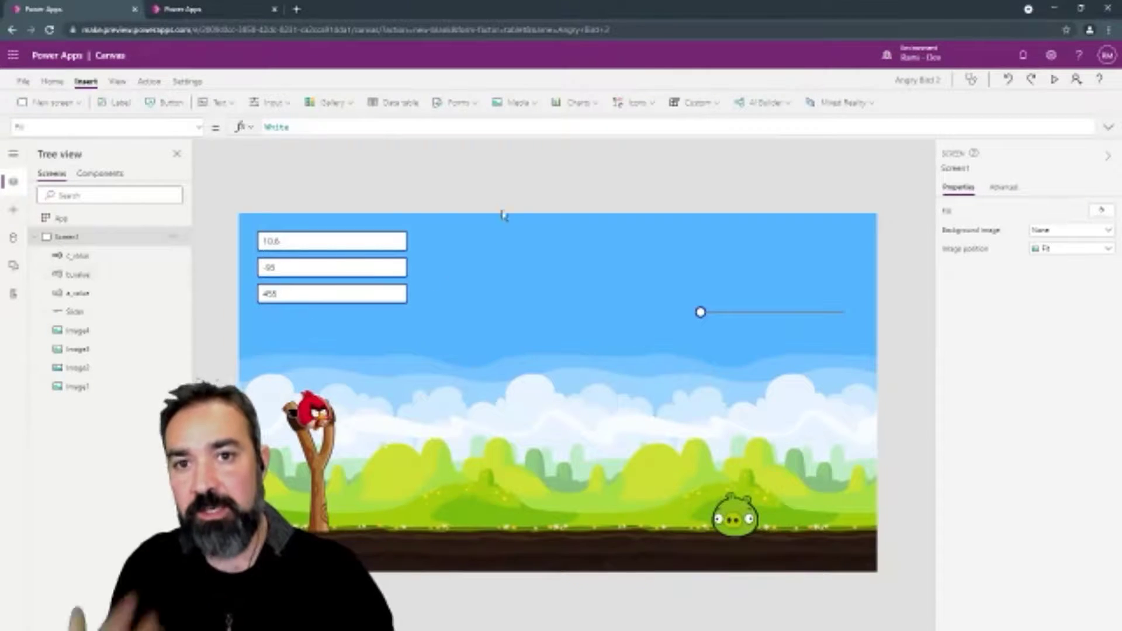
Insert a timer control, place it in the sky beside the three text inputs, and set its duration to 10
click(288, 104)
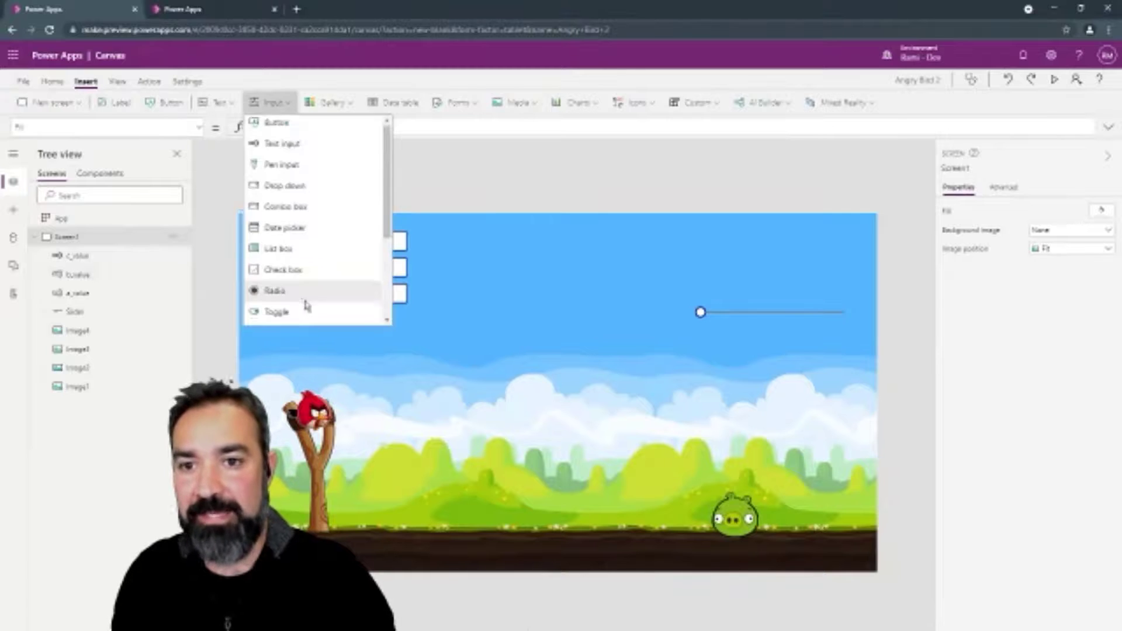
scroll(306, 291, down, 3)
click(293, 252)
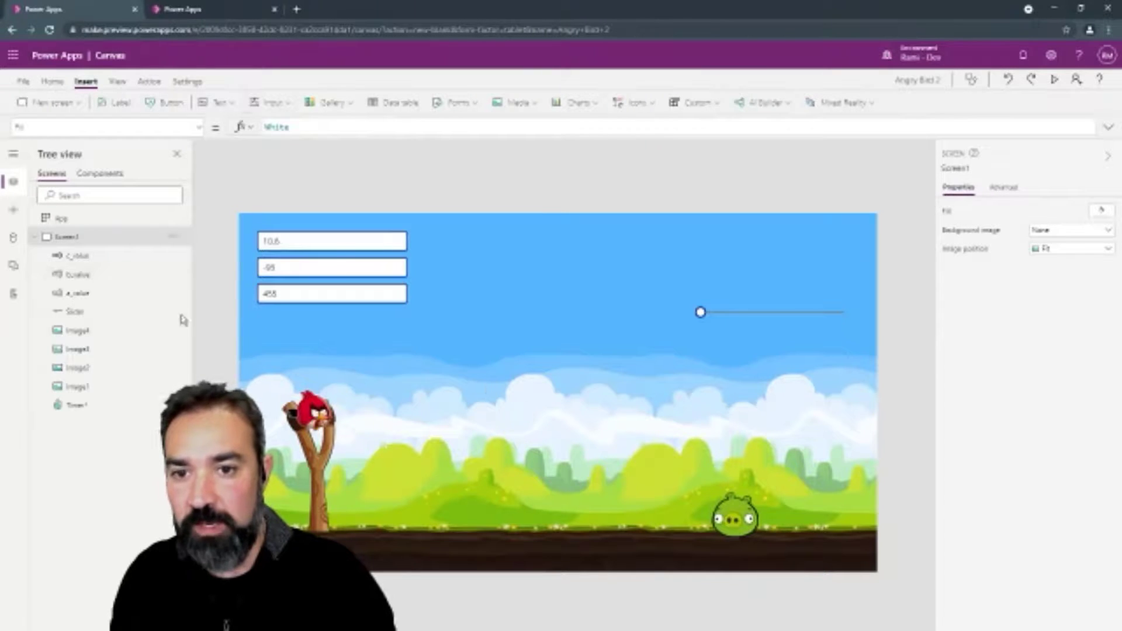
drag(319, 248, 565, 264)
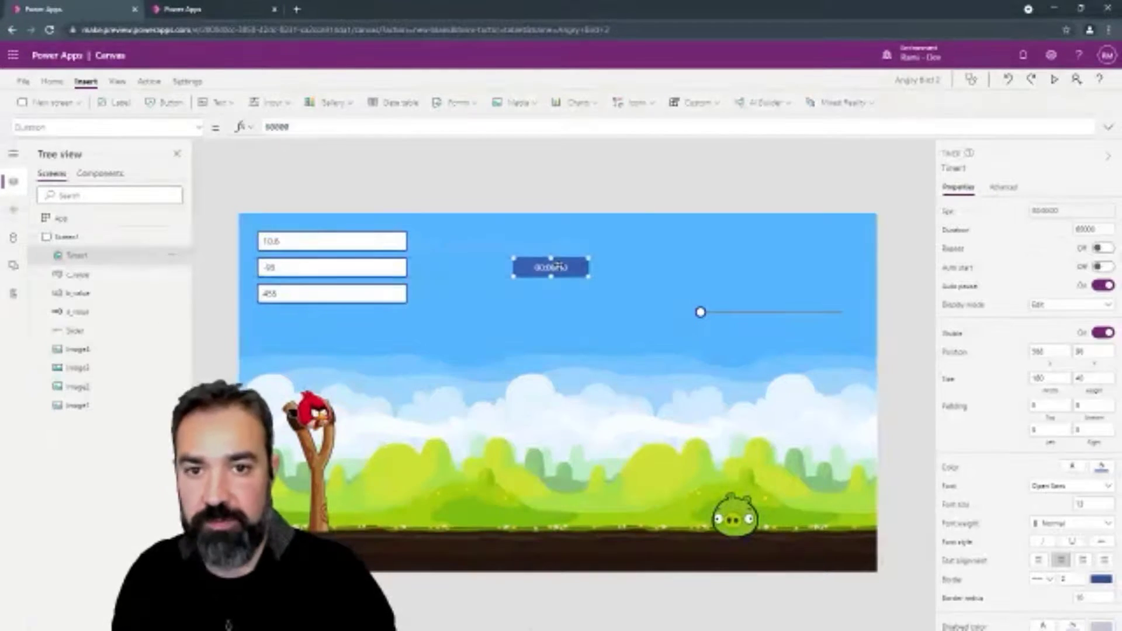
double_click(1093, 229)
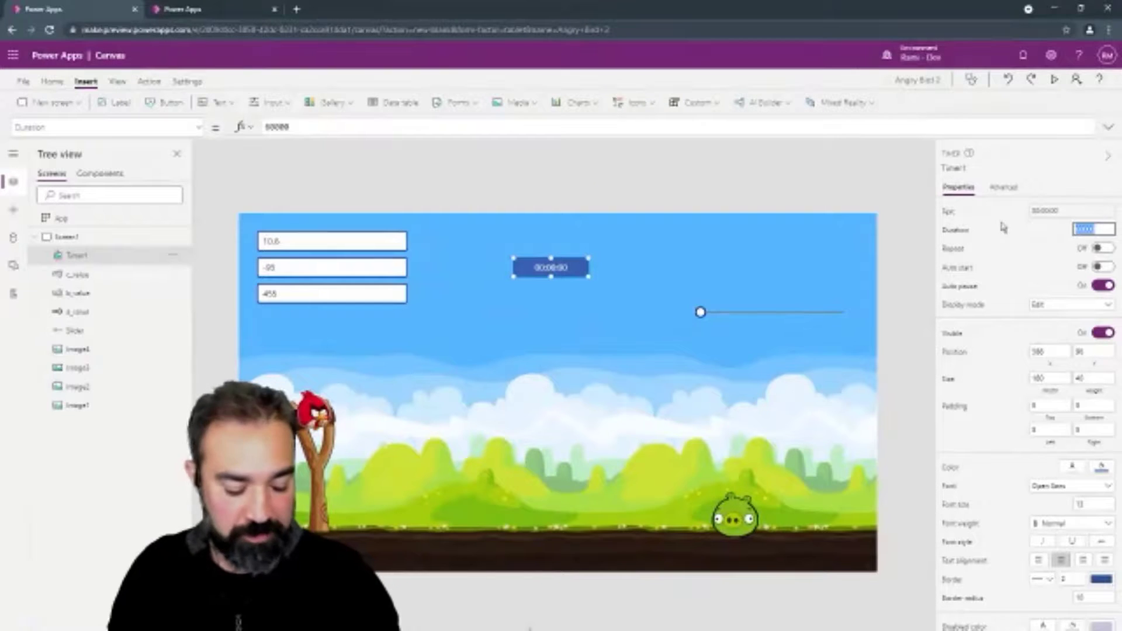
text(10)
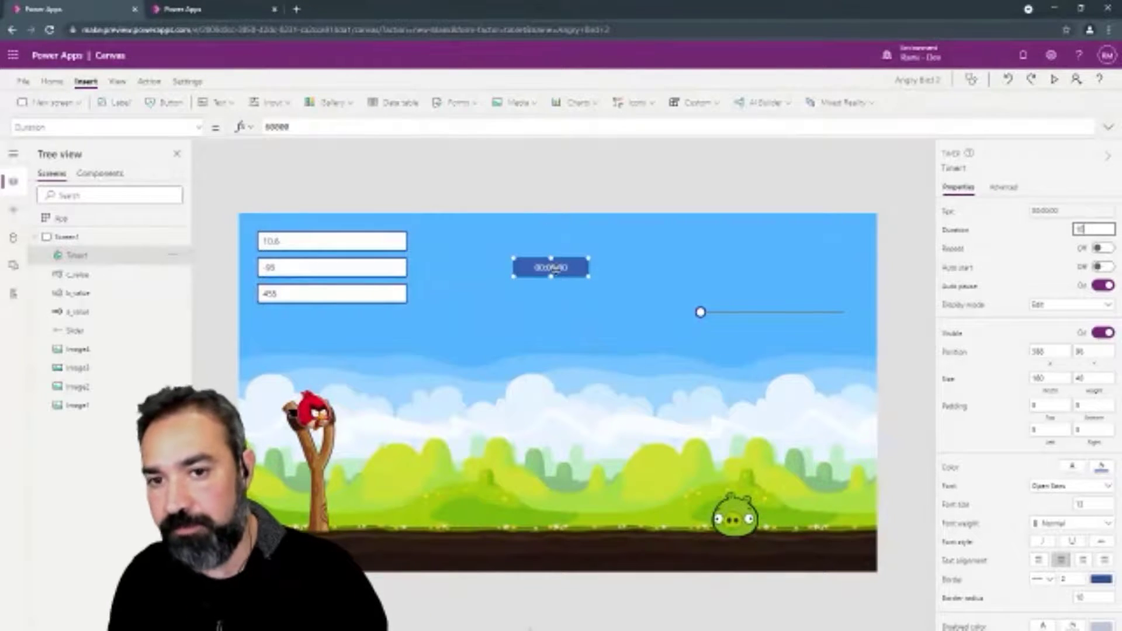
drag(555, 268, 518, 255)
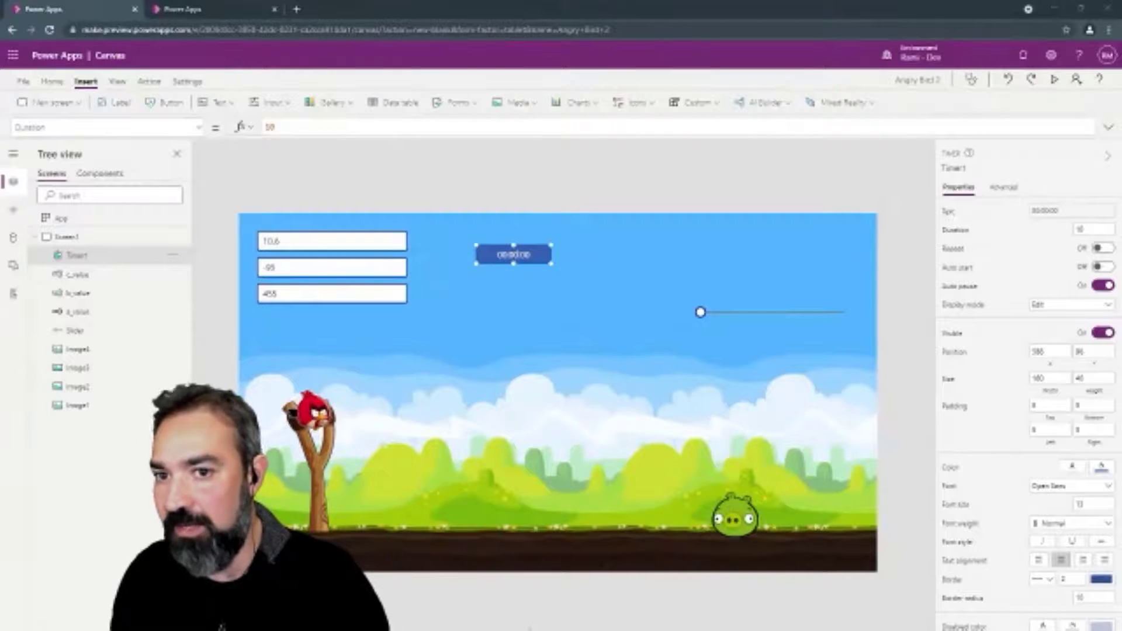
Replace the timer's OnTimerEnd formula with the copied code that raises Xposition by 0.1 and restarts the timer while continue is true
click(199, 127)
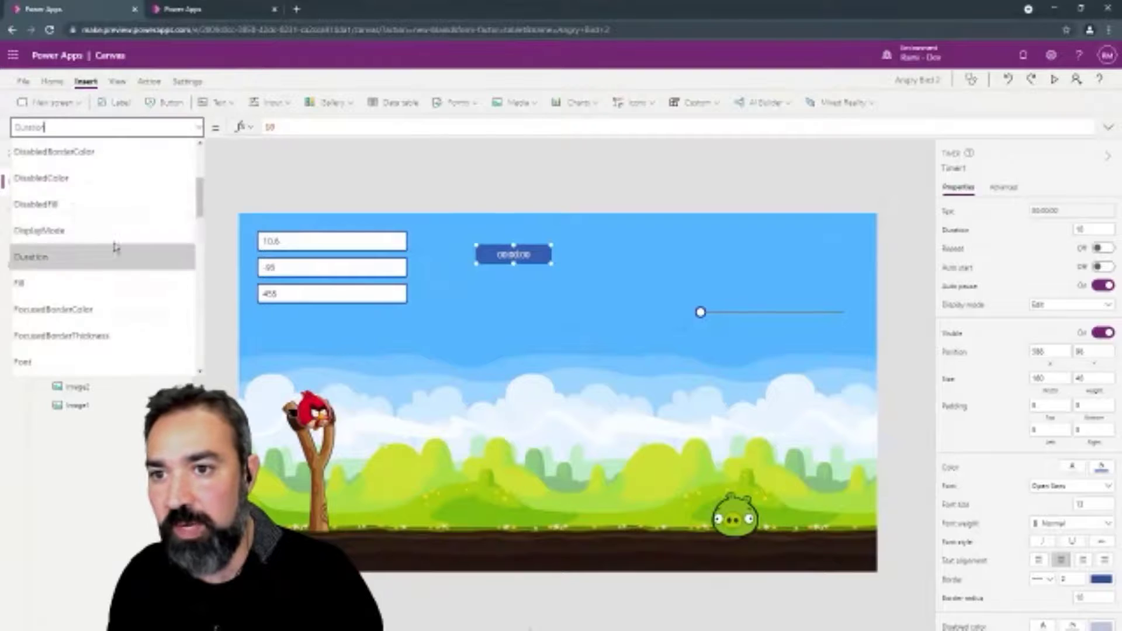
scroll(88, 266, down, 5)
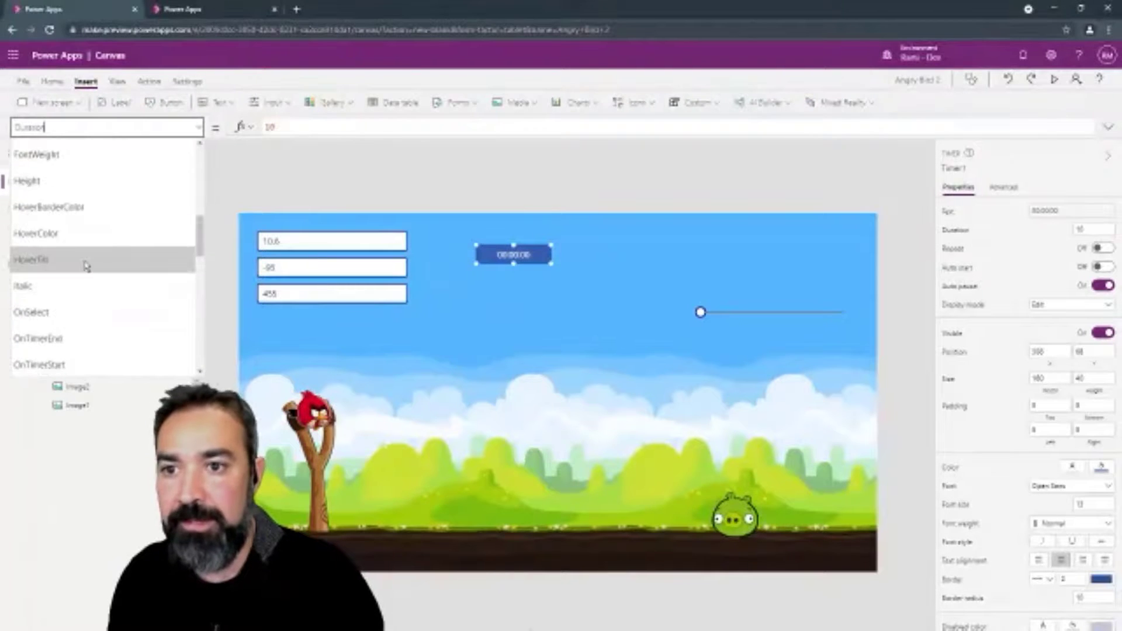
click(80, 286)
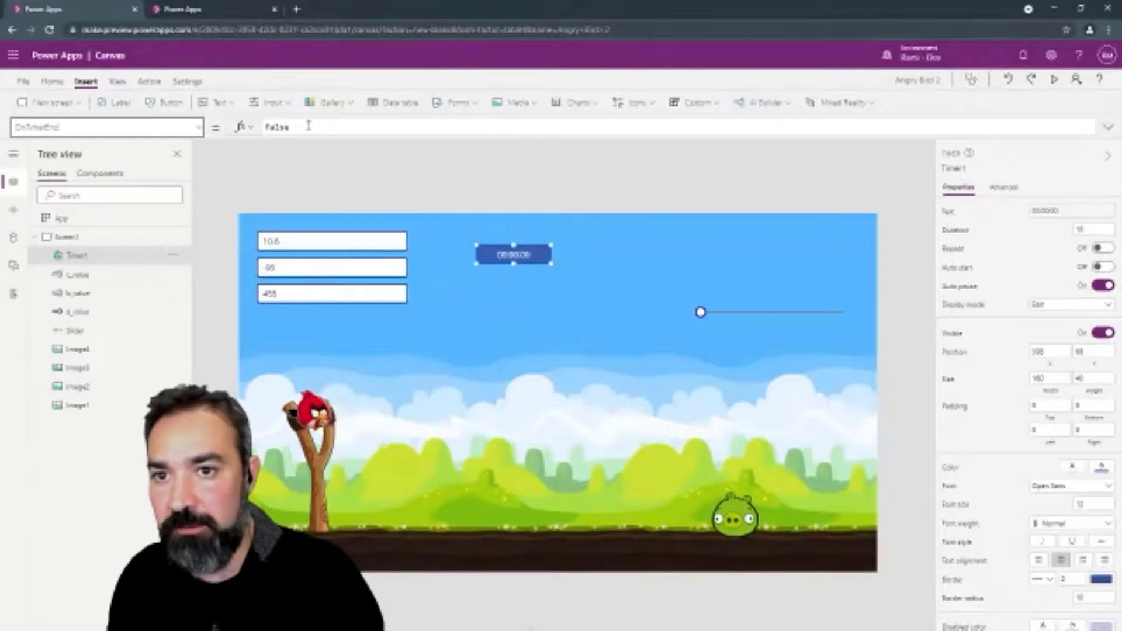
key(ctrl+a)
key(BackSpace)
key(ctrl+v)
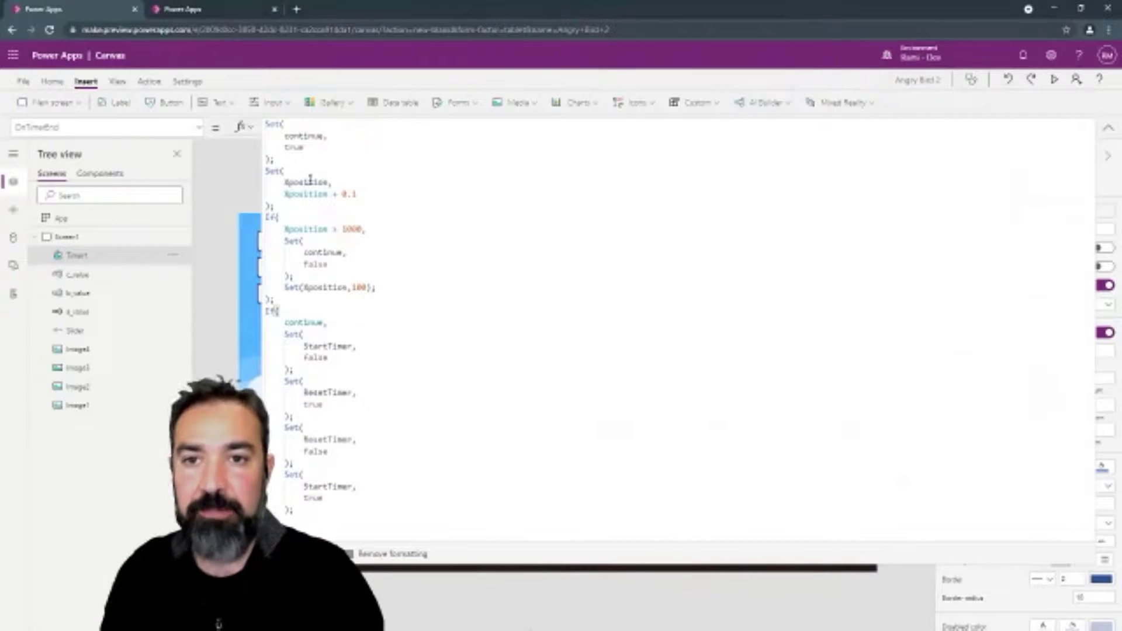
Review the Xposition increment in the timer's OnTimerEnd code and change the upper limit in the If condition to 100
double_click(302, 183)
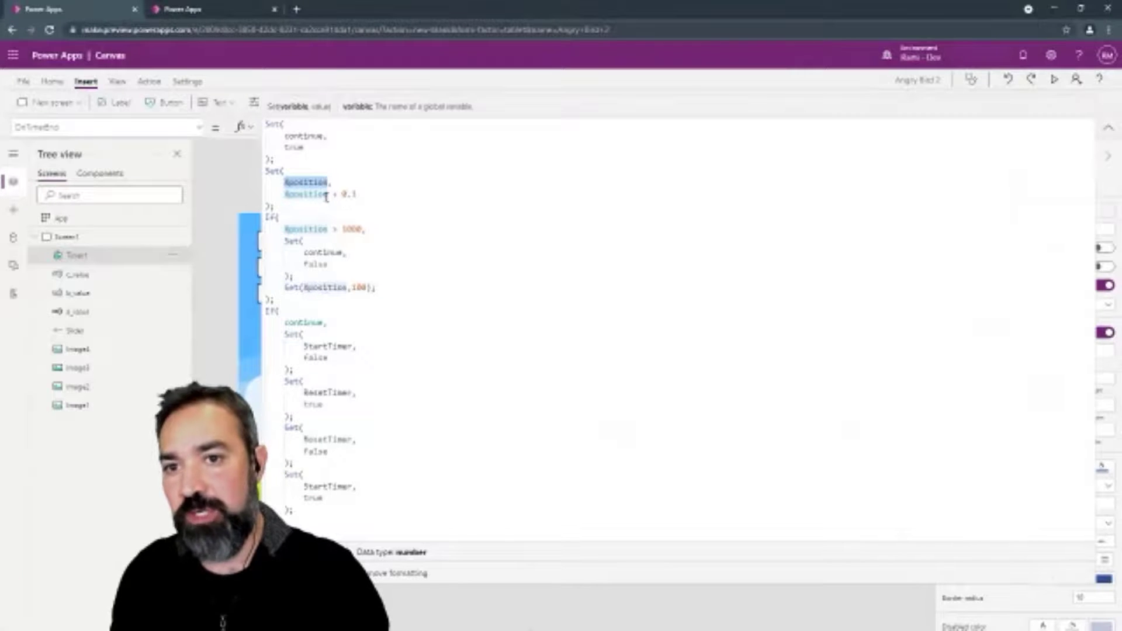
double_click(305, 194)
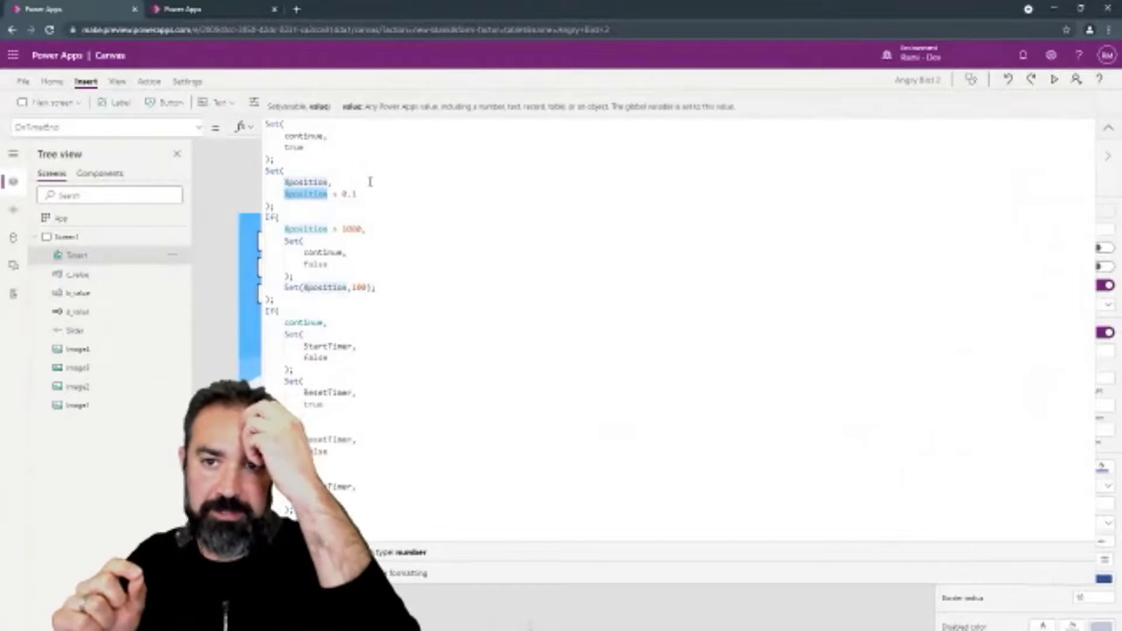
click(358, 230)
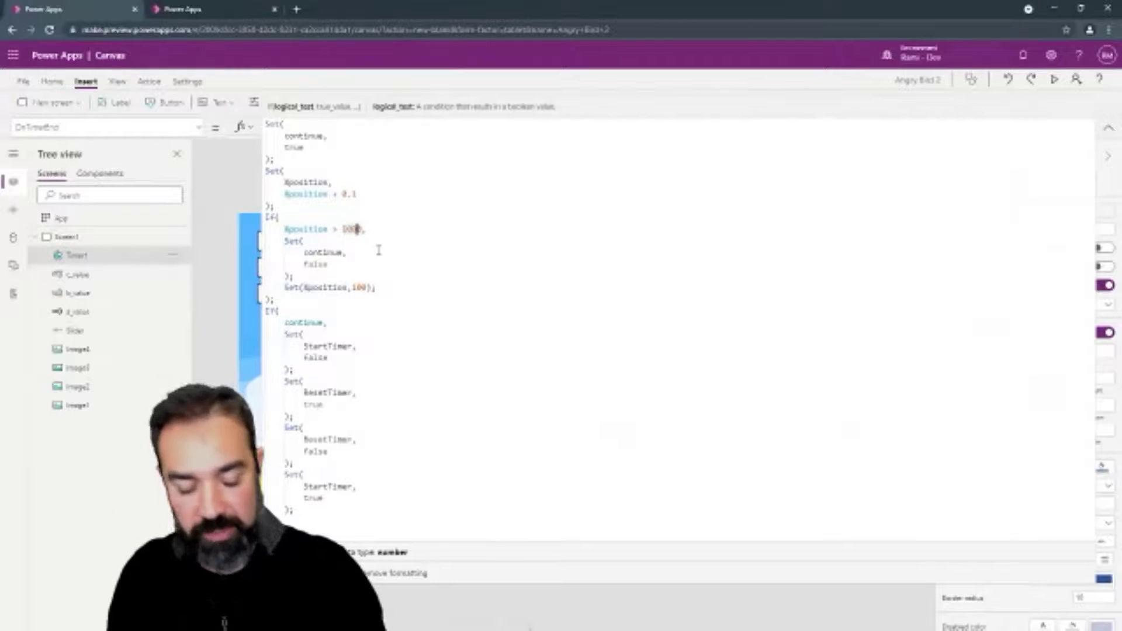
key(BackSpace)
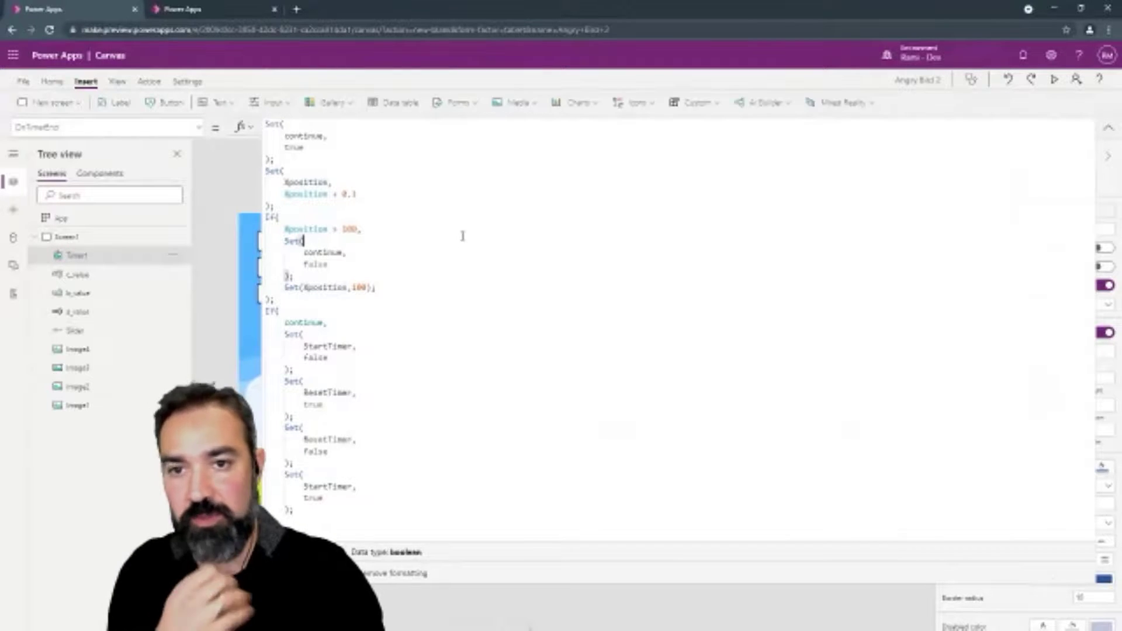
click(320, 299)
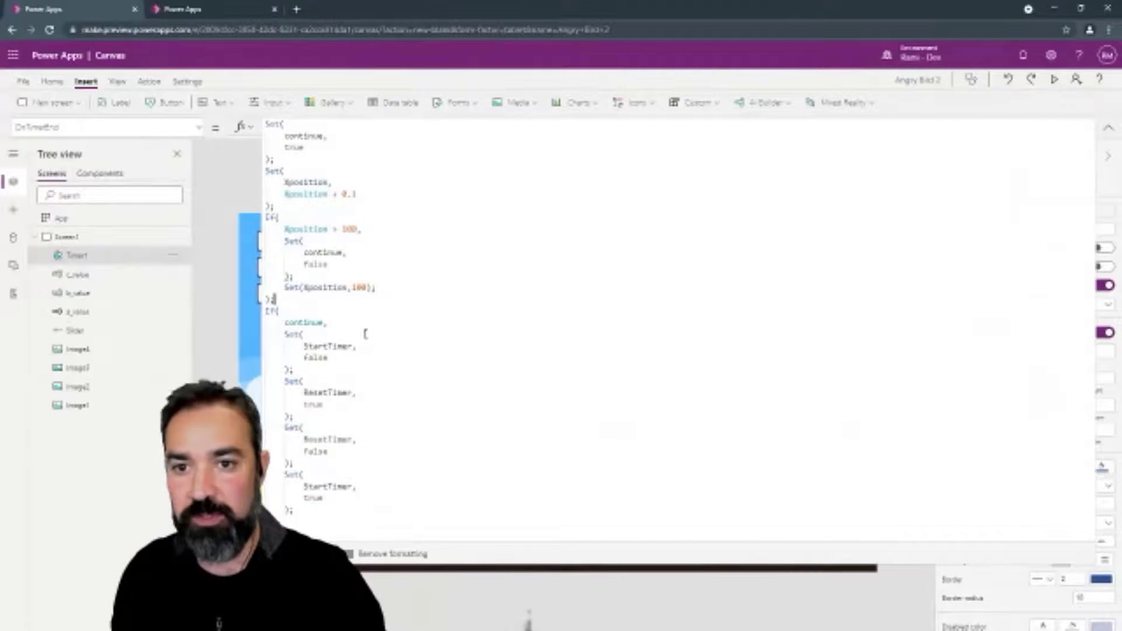
Copy the StartTimer variable name from the OnTimerEnd code and set the timer's Reset property to ResetTimer
double_click(320, 346)
key(ctrl+c)
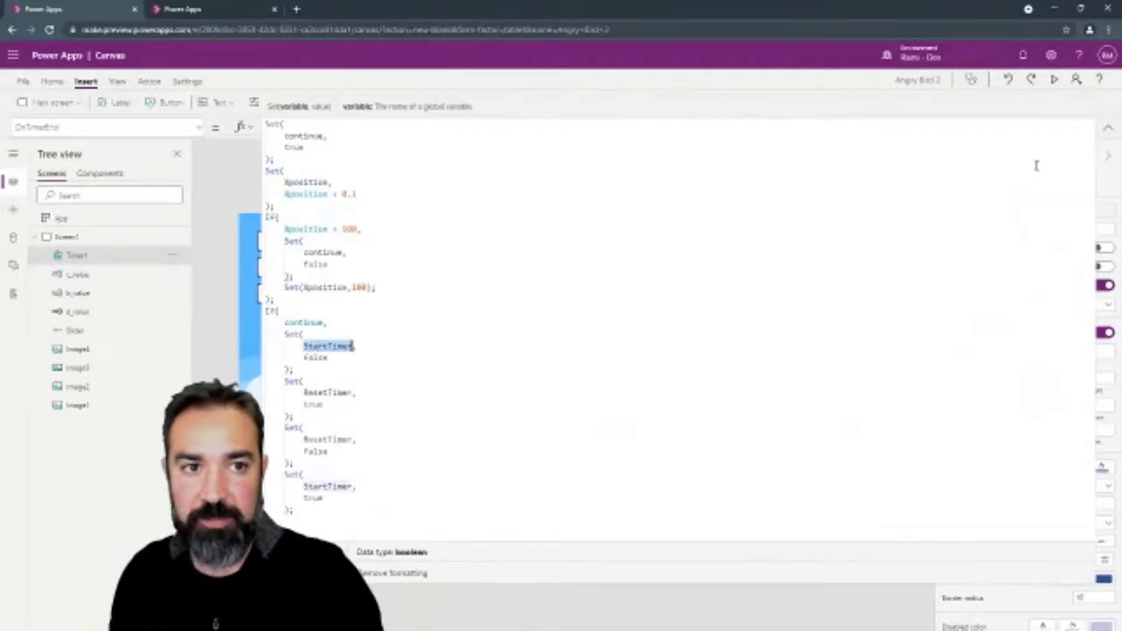
click(1109, 127)
click(198, 127)
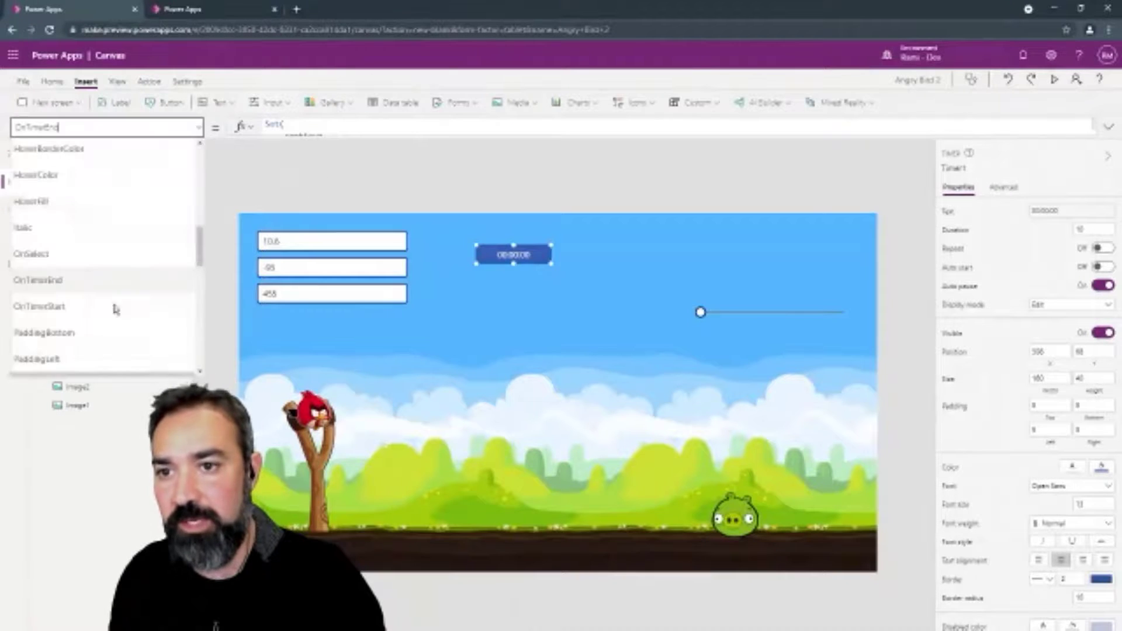
scroll(115, 310, down, 5)
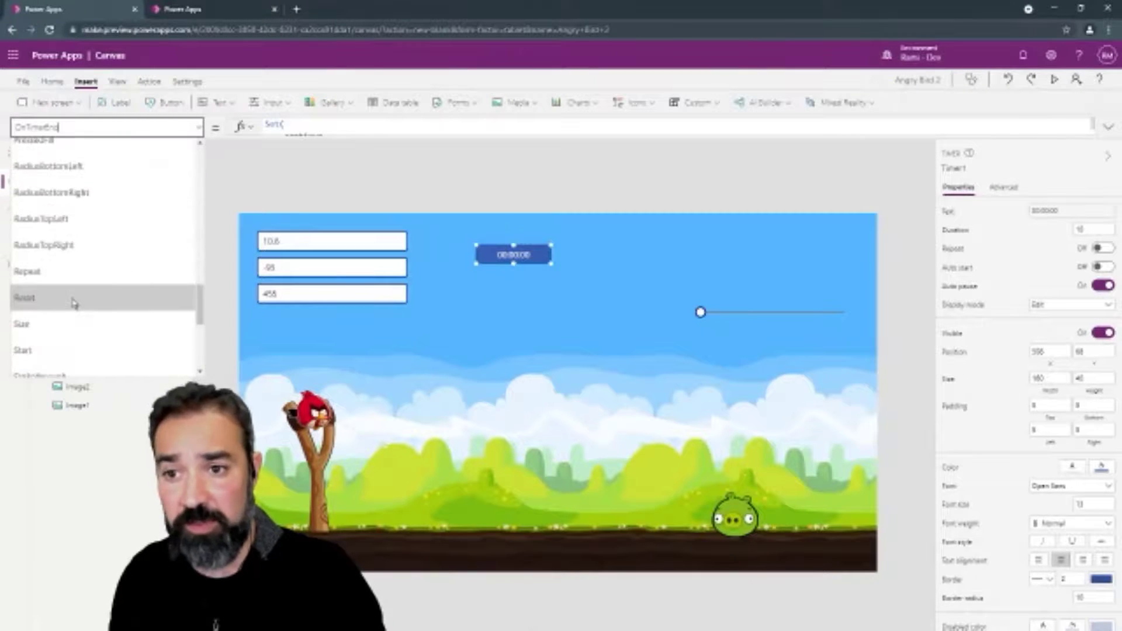
scroll(70, 298, down, 1)
click(45, 251)
click(288, 125)
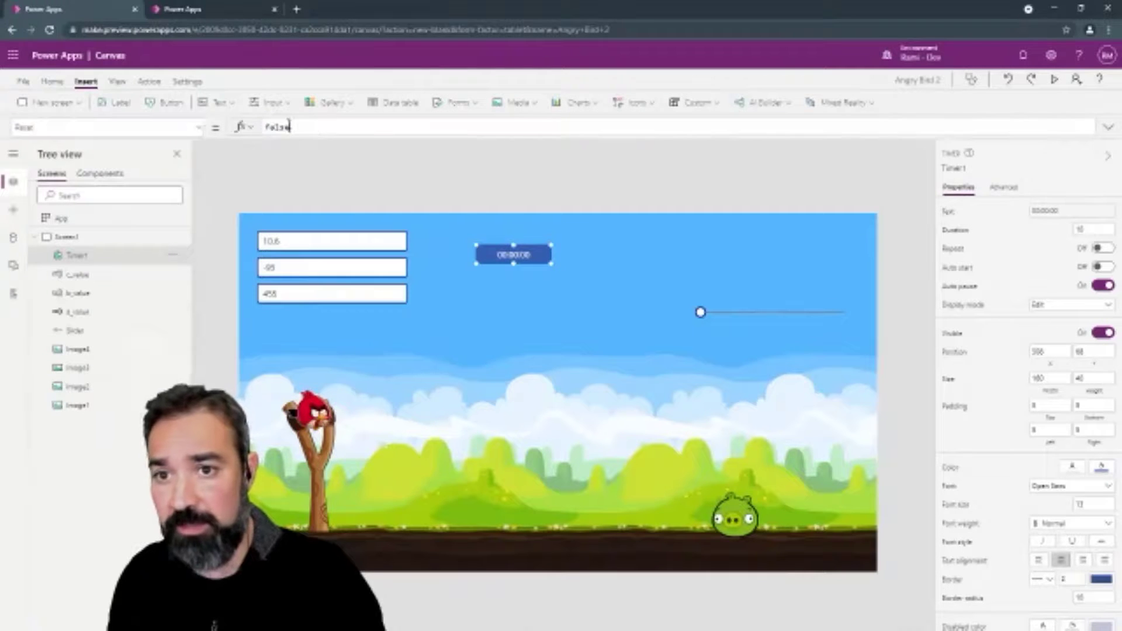
key(ctrl+a)
text(tr)
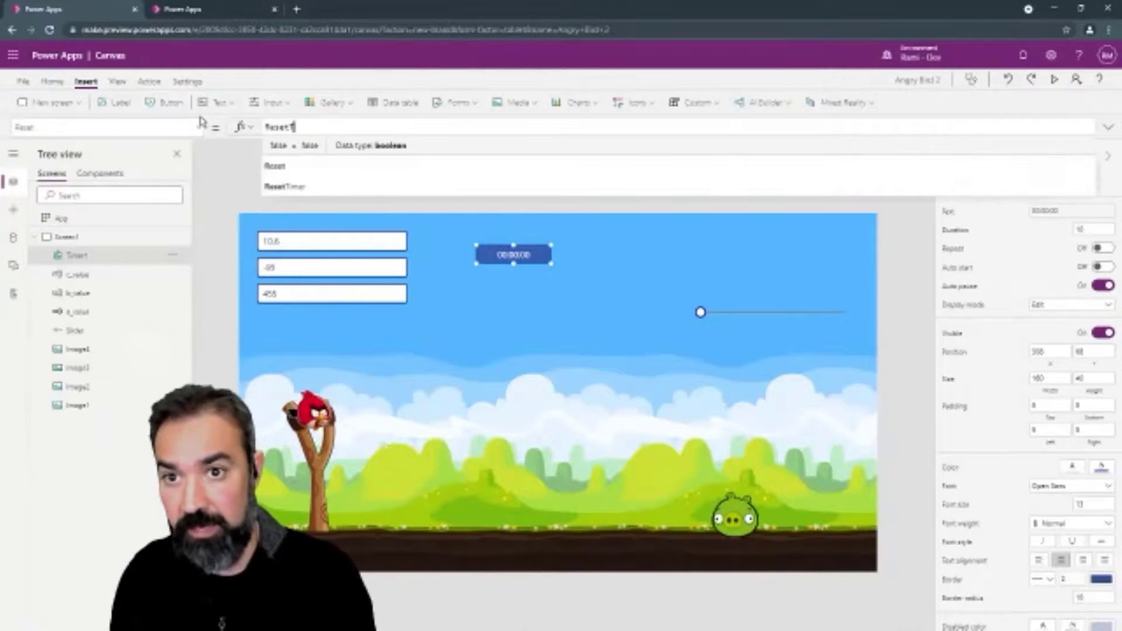
text(Timer)
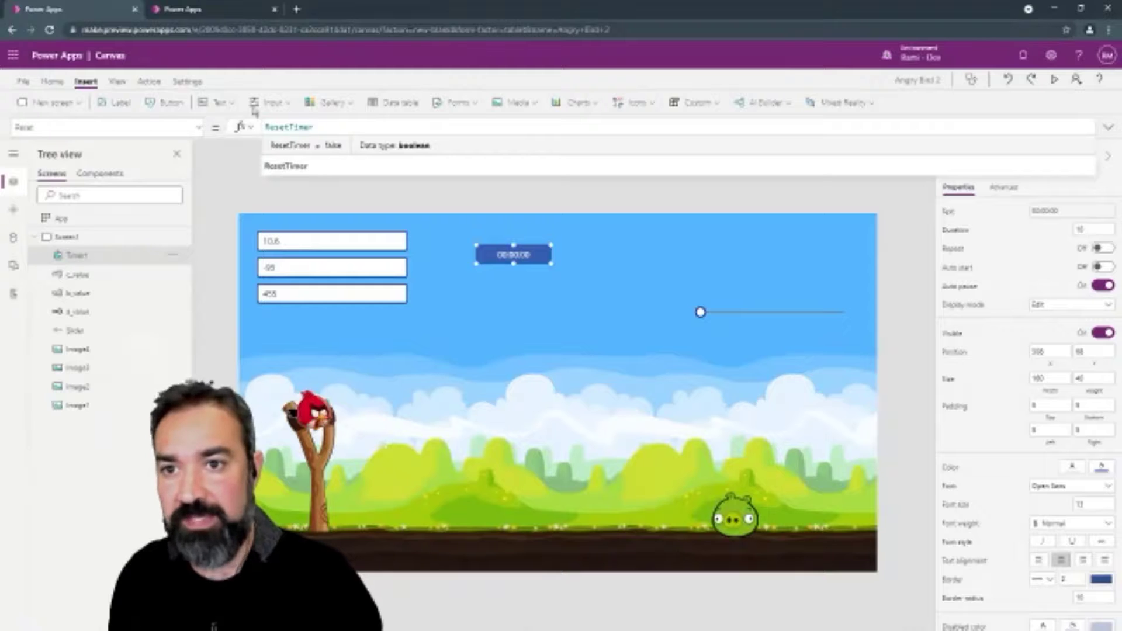
Set the timer's Start property to the copied StartTimer variable
click(199, 126)
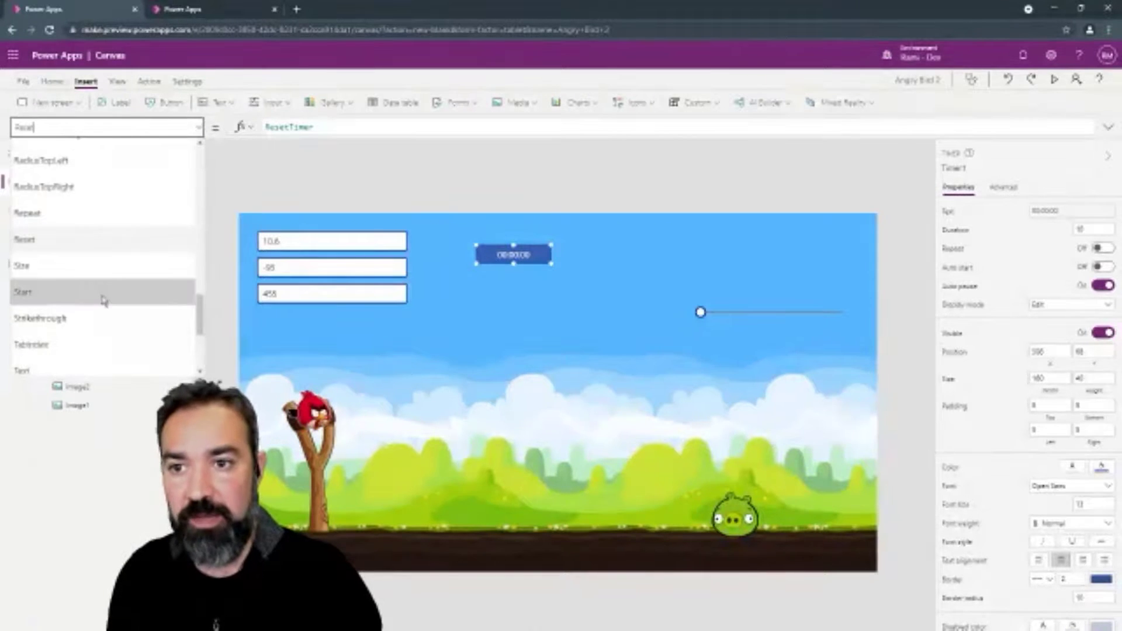
scroll(101, 304, down, 1)
scroll(69, 193, up, 1)
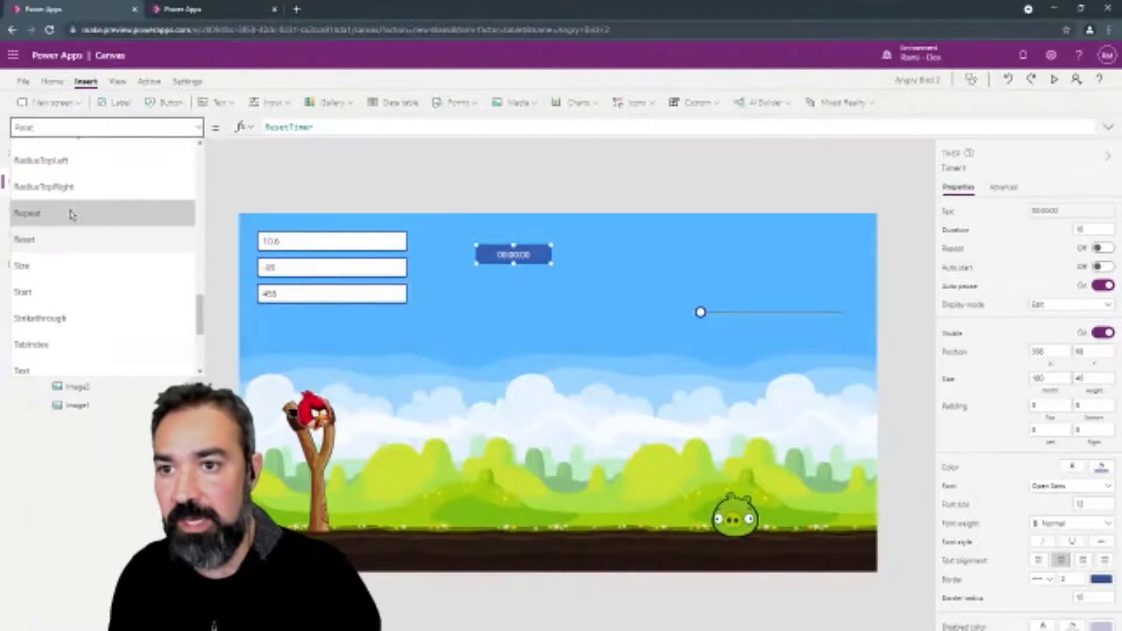
click(63, 291)
drag(315, 130, 217, 126)
key(ctrl+v)
click(411, 212)
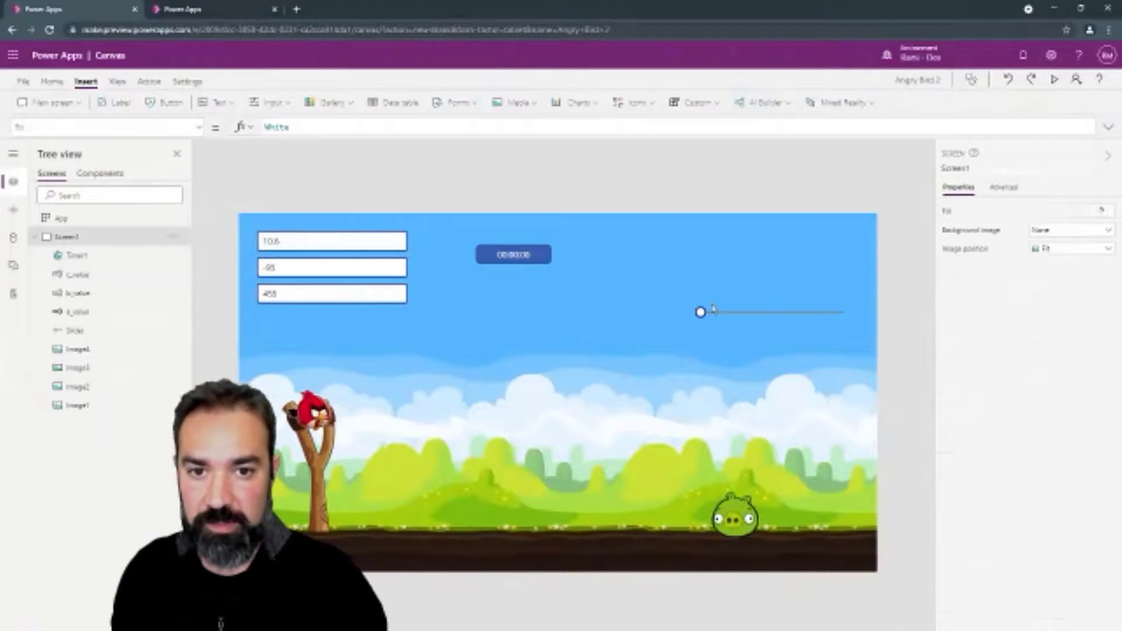
click(494, 257)
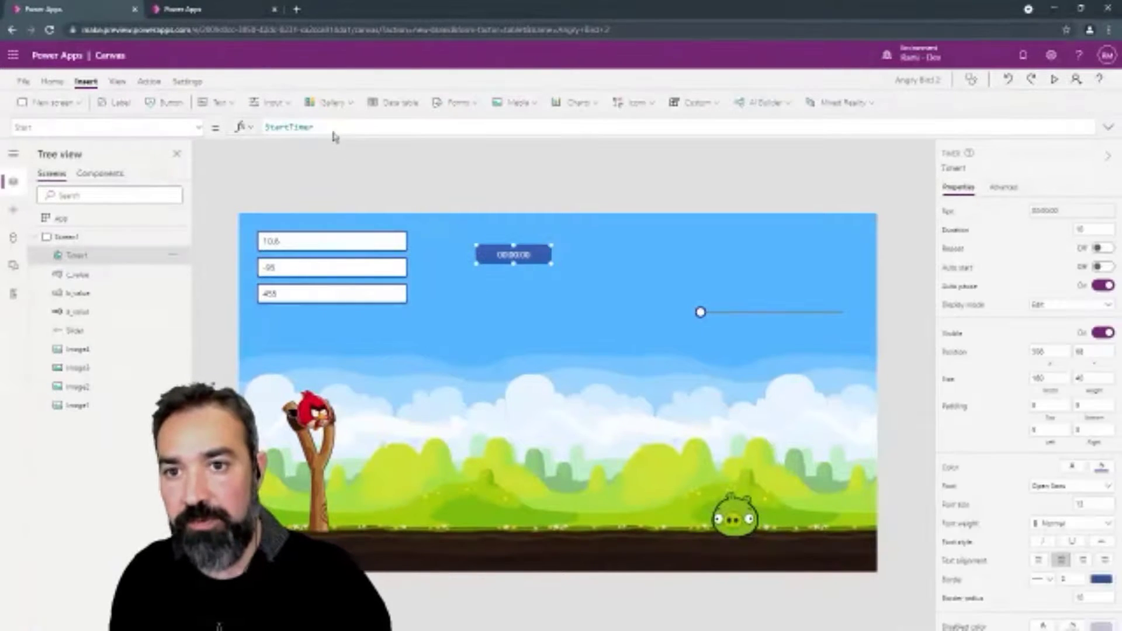
click(196, 128)
scroll(103, 240, up, 4)
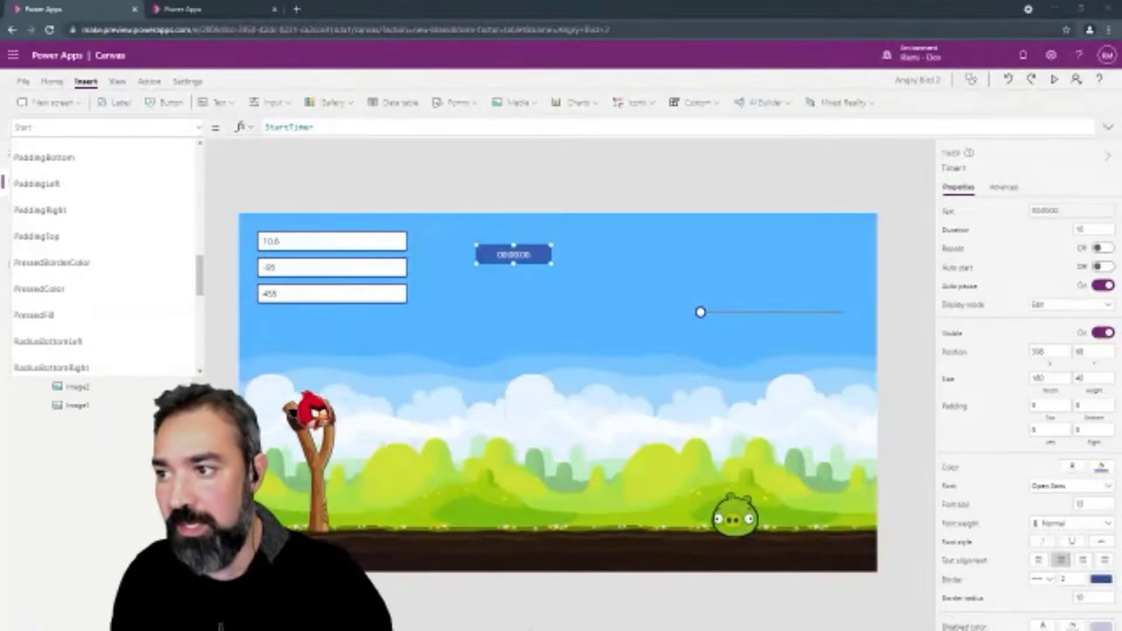
Replace the slider's Default value with the Xposition variable
click(710, 312)
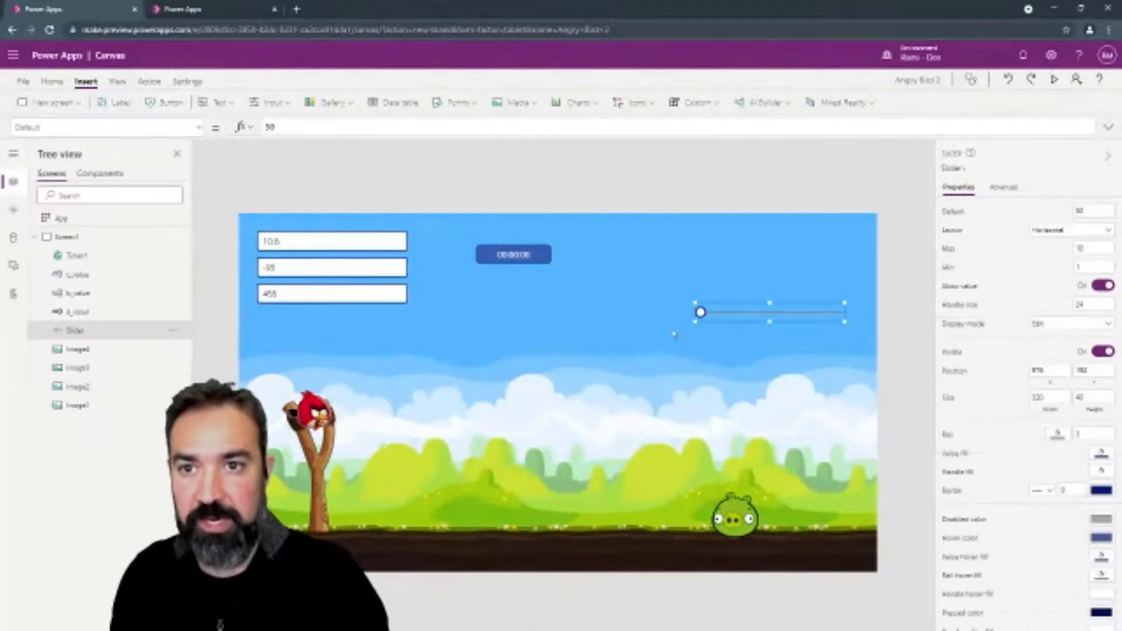
drag(300, 131, 228, 128)
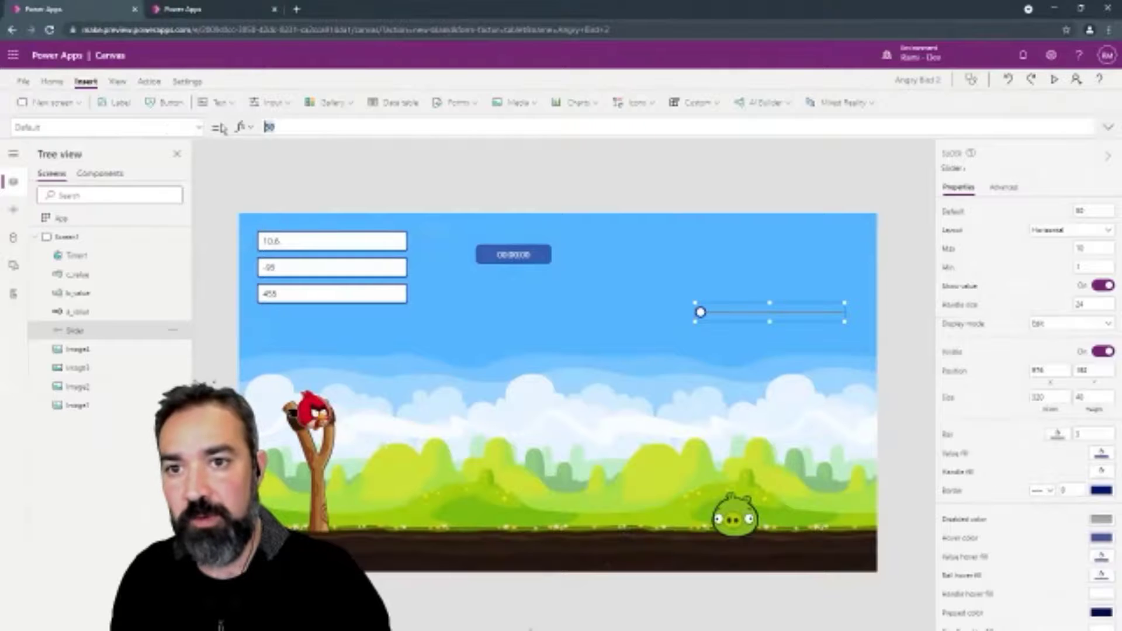
key(ctrl+v)
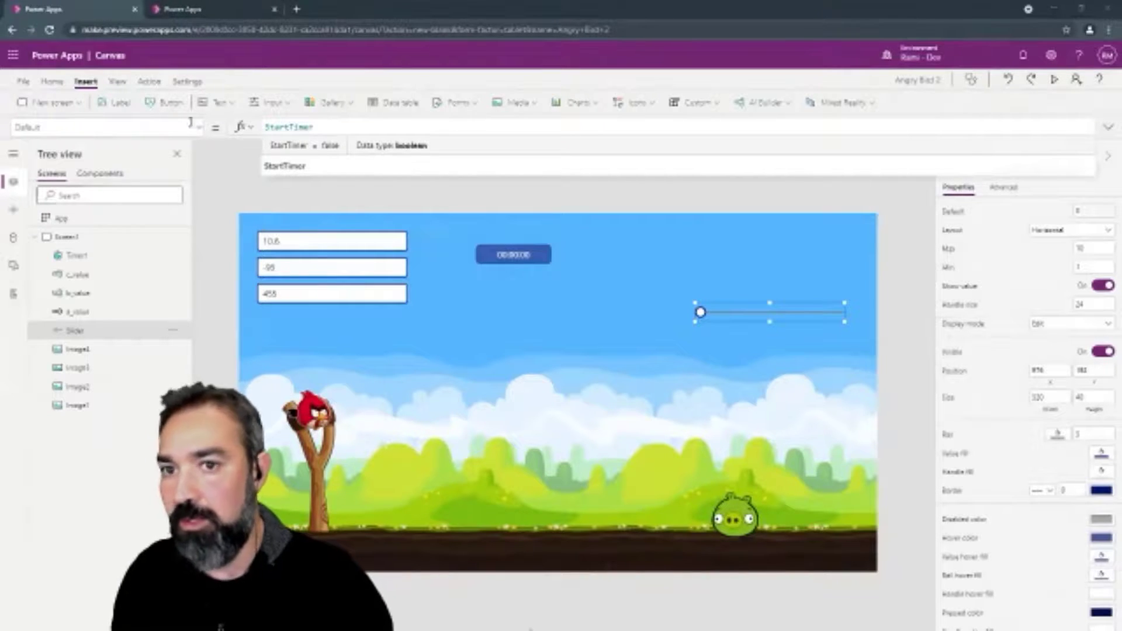
drag(333, 130, 257, 127)
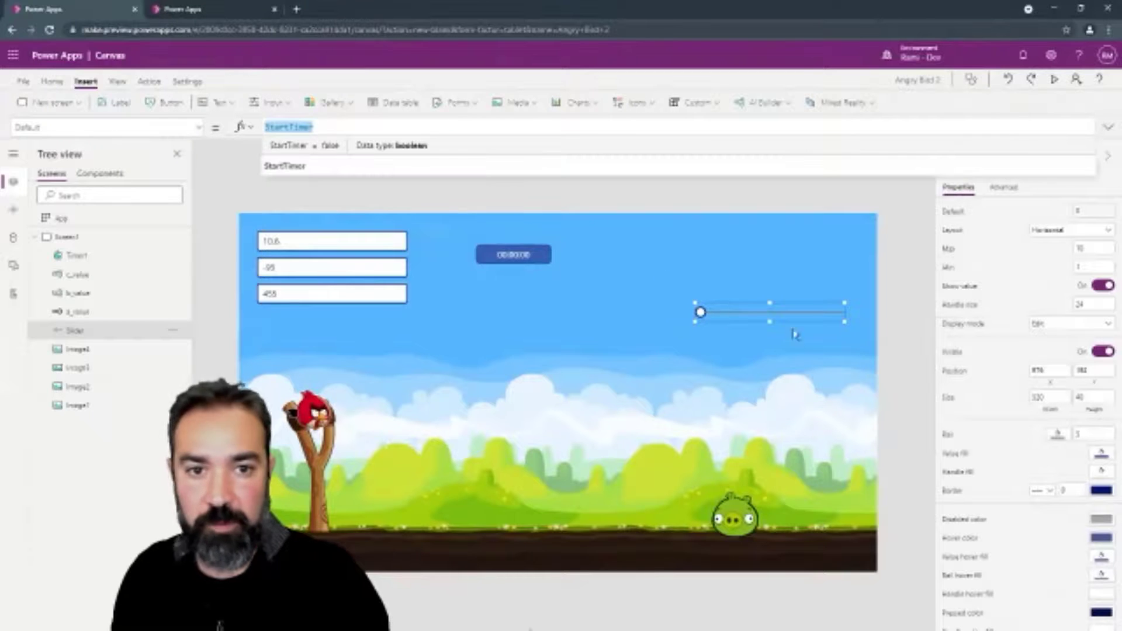
text(Aposition)
key(BackSpace)
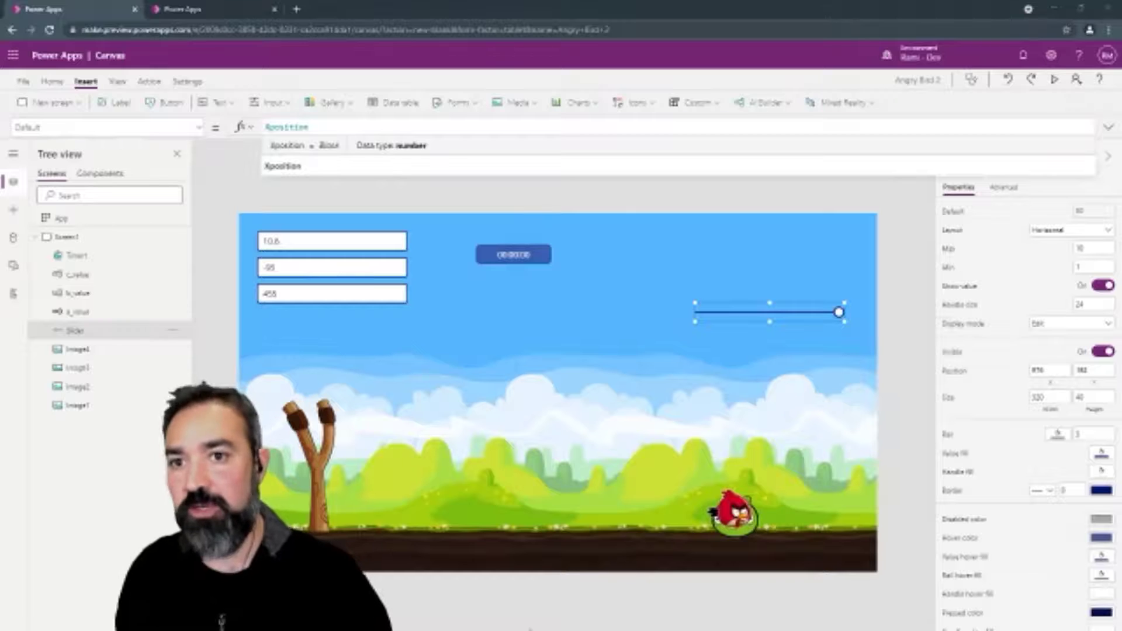
click(201, 134)
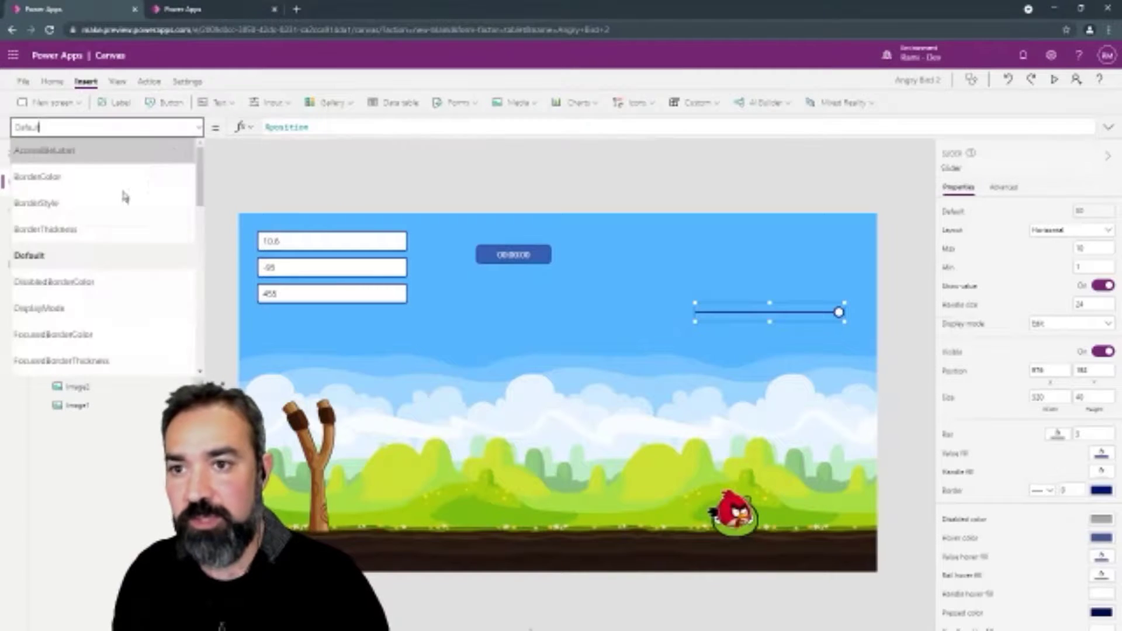
scroll(110, 232, down, 1)
scroll(111, 233, up, 1)
scroll(110, 231, down, 5)
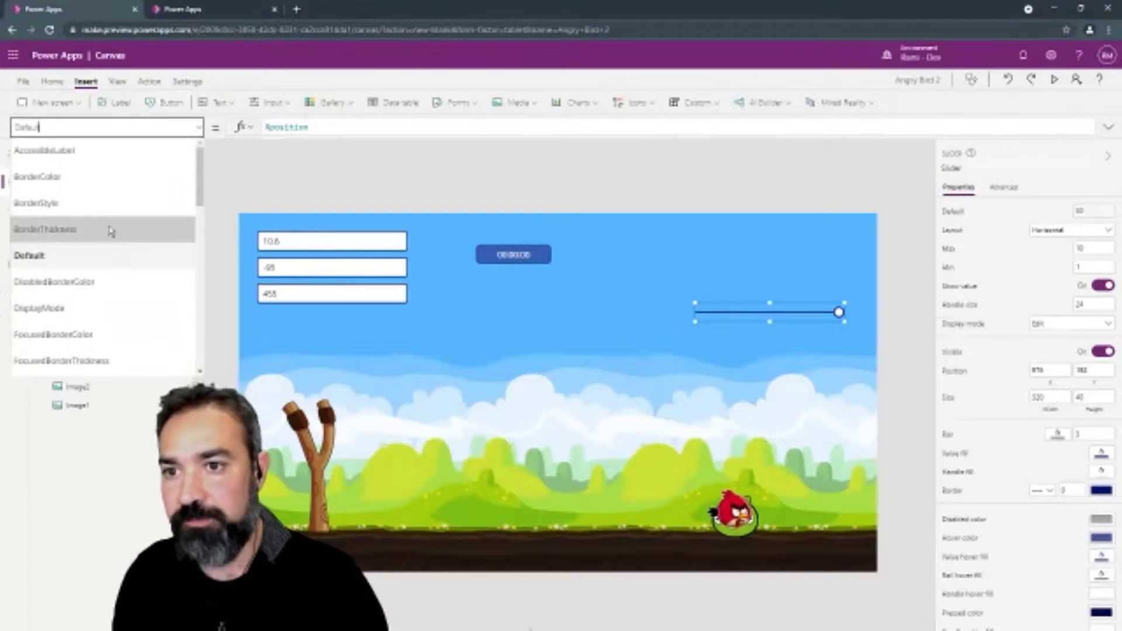
click(69, 247)
click(66, 237)
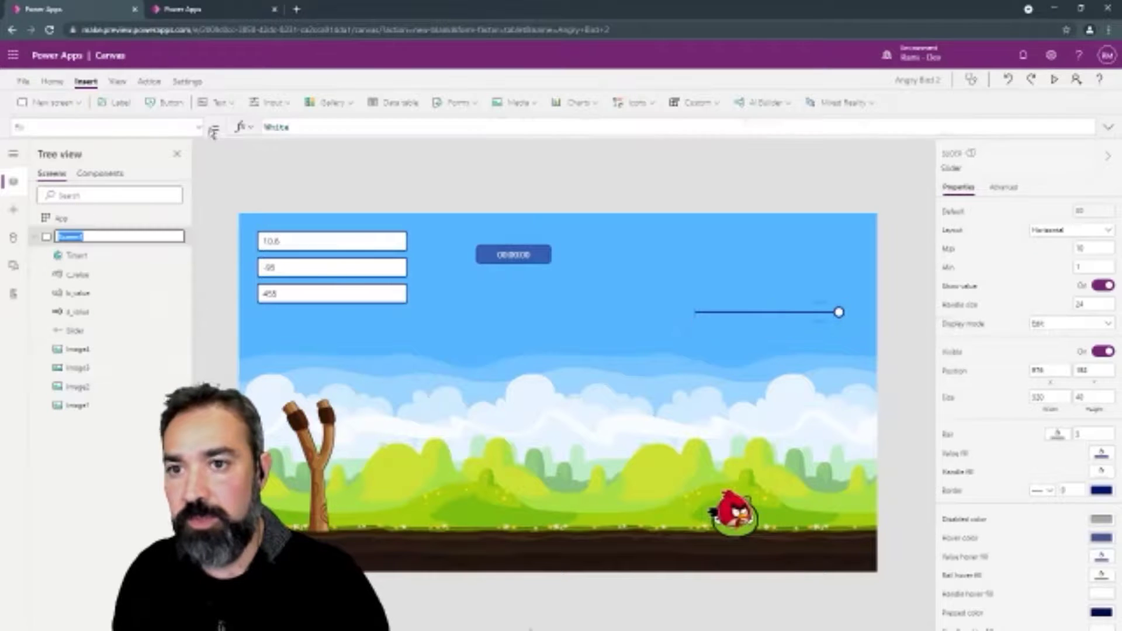
click(199, 127)
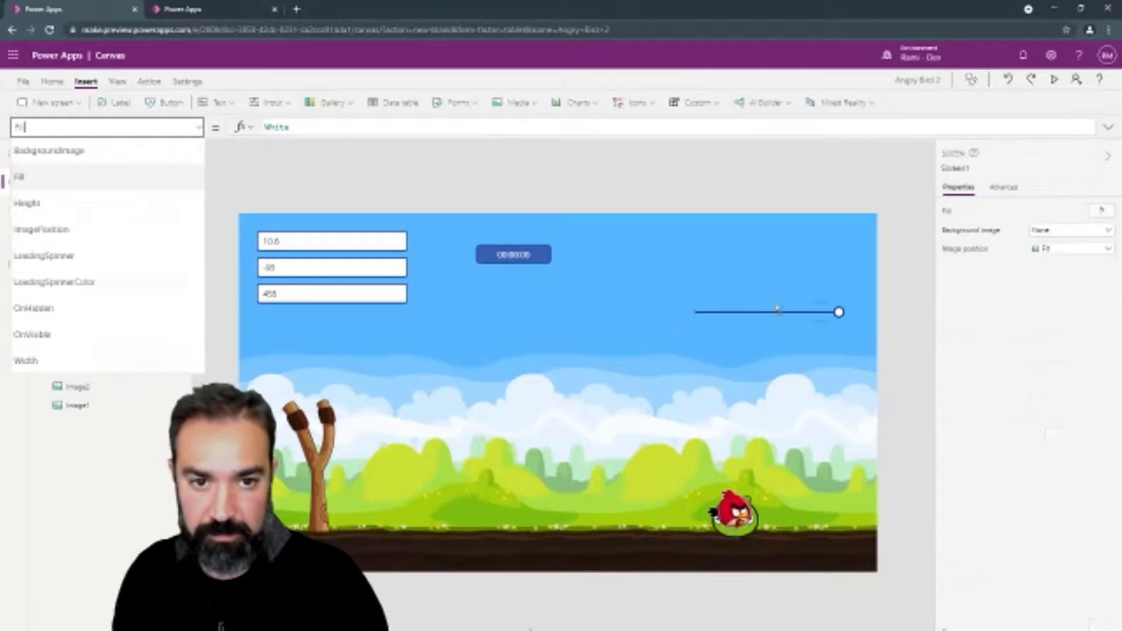
Set the slider's OnChange formula to Set(Xposition, Slider.Value)
click(762, 313)
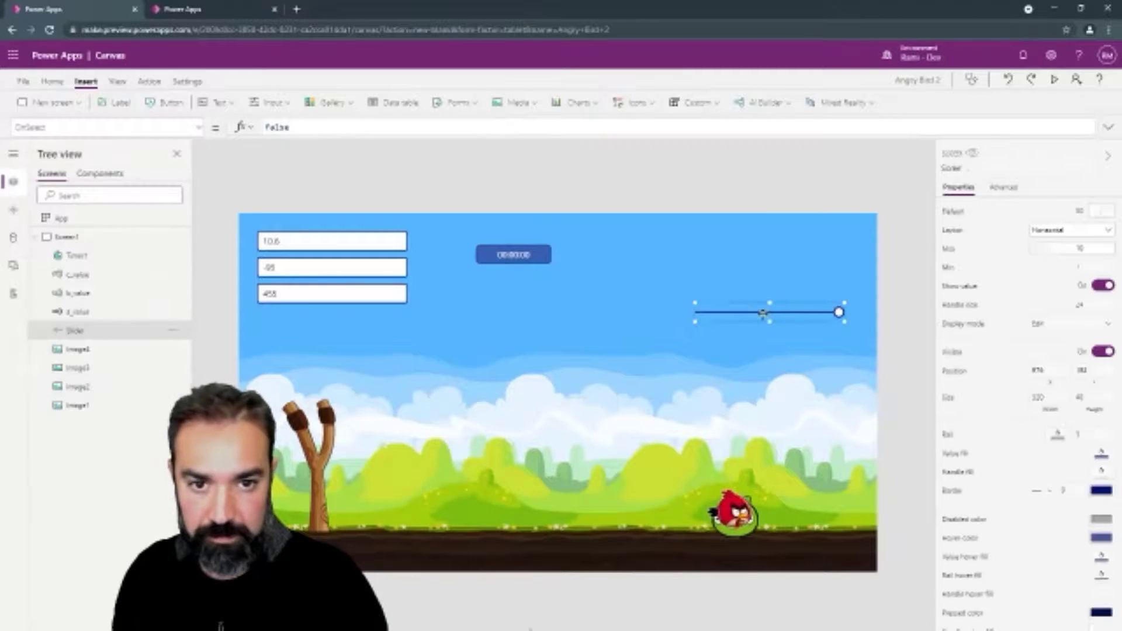
click(199, 128)
click(82, 233)
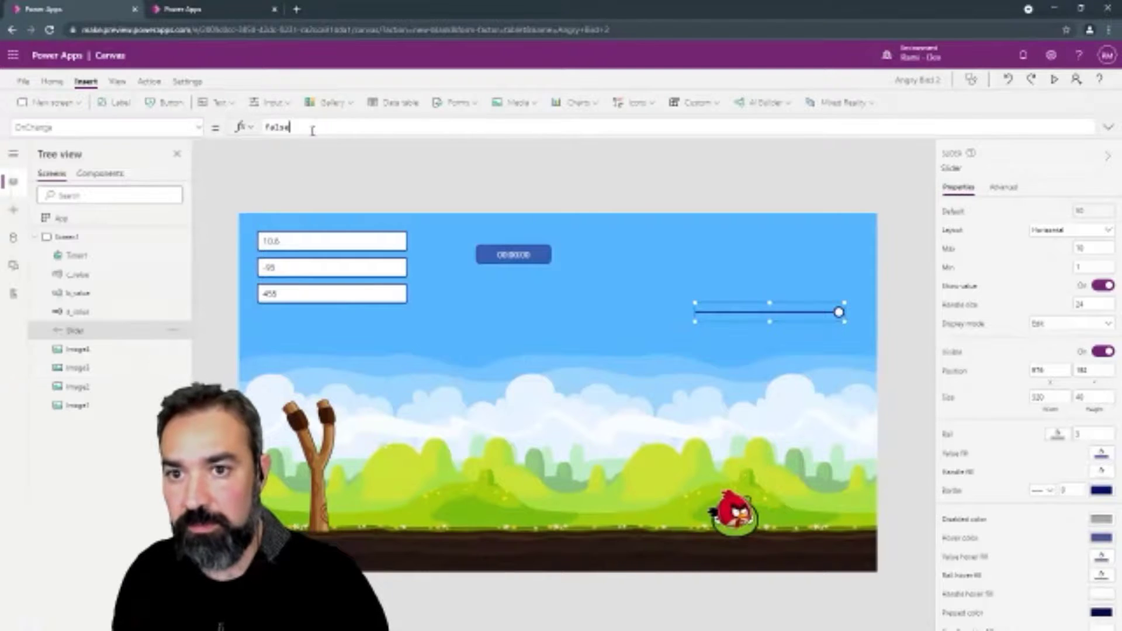
key(ctrl+a)
text(Set(Gravitation, Slider.Value))
click(522, 243)
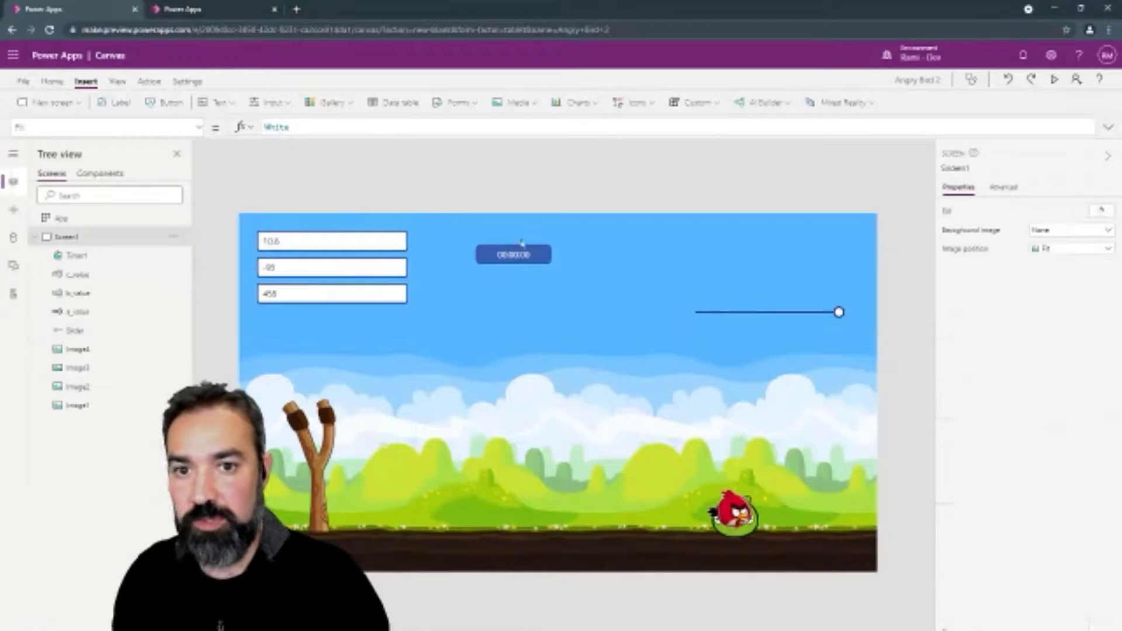
Test how the slider moves the bird and examine the Xposition variable in the slider's OnChange formula
drag(839, 311, 704, 312)
drag(794, 315, 744, 312)
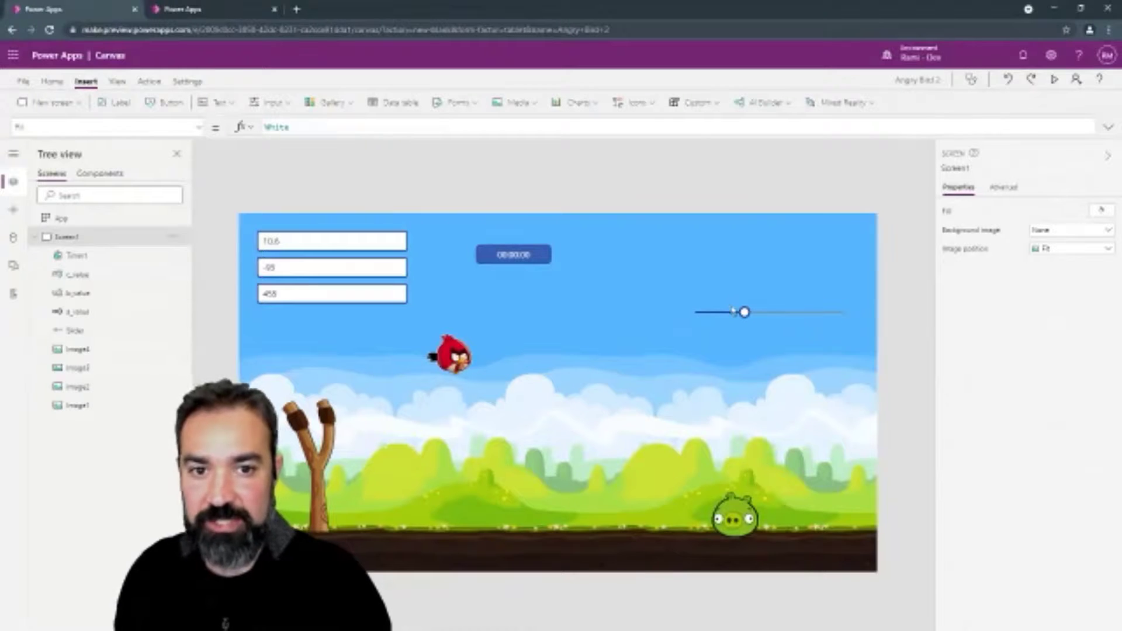
click(730, 311)
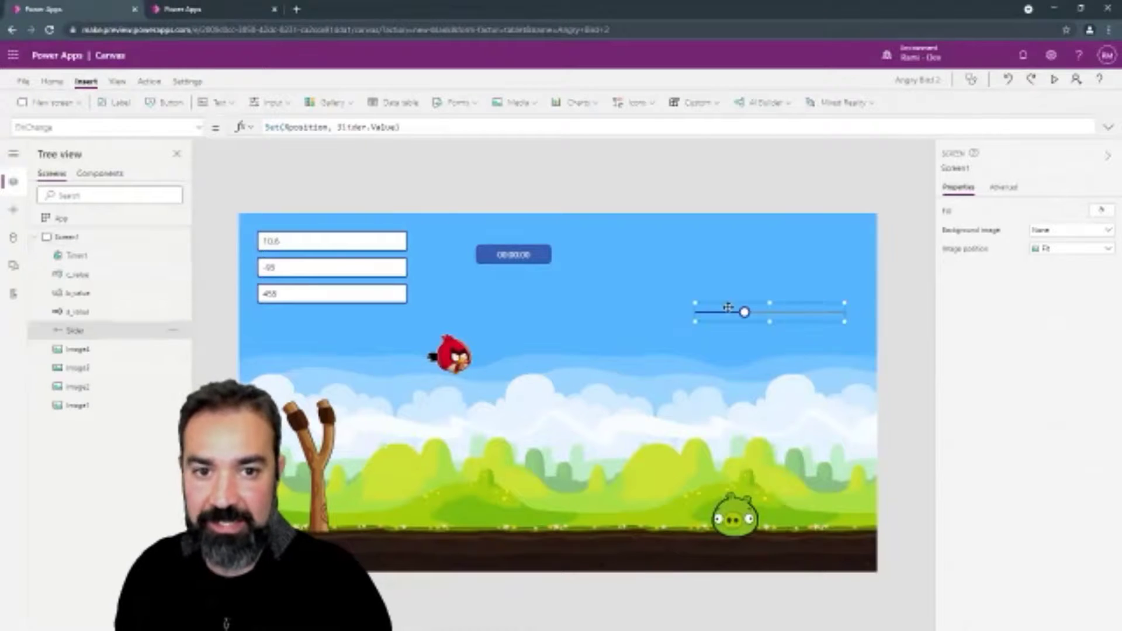
double_click(304, 127)
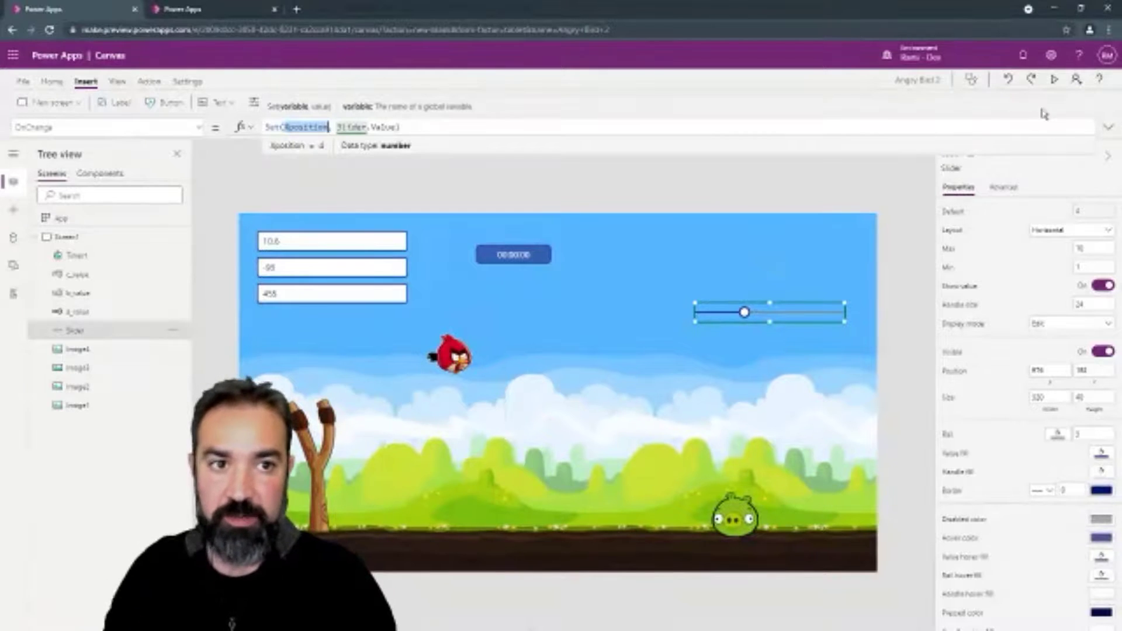
Preview the app, return the slider to 1, and start the timer to test the bird's flight
click(1054, 85)
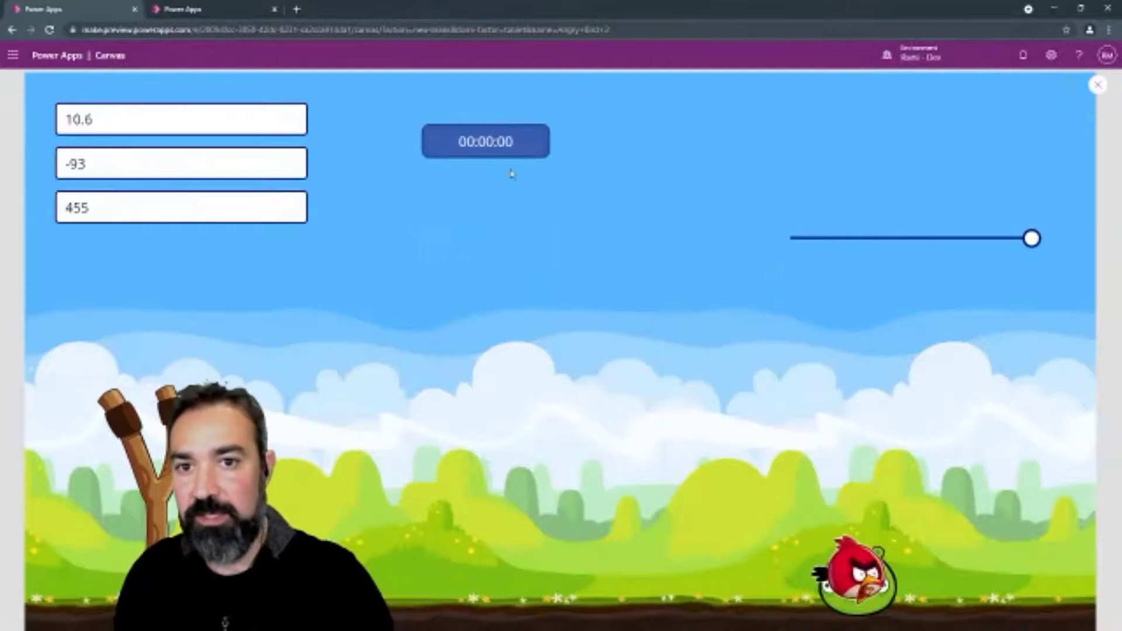
drag(1028, 238, 759, 243)
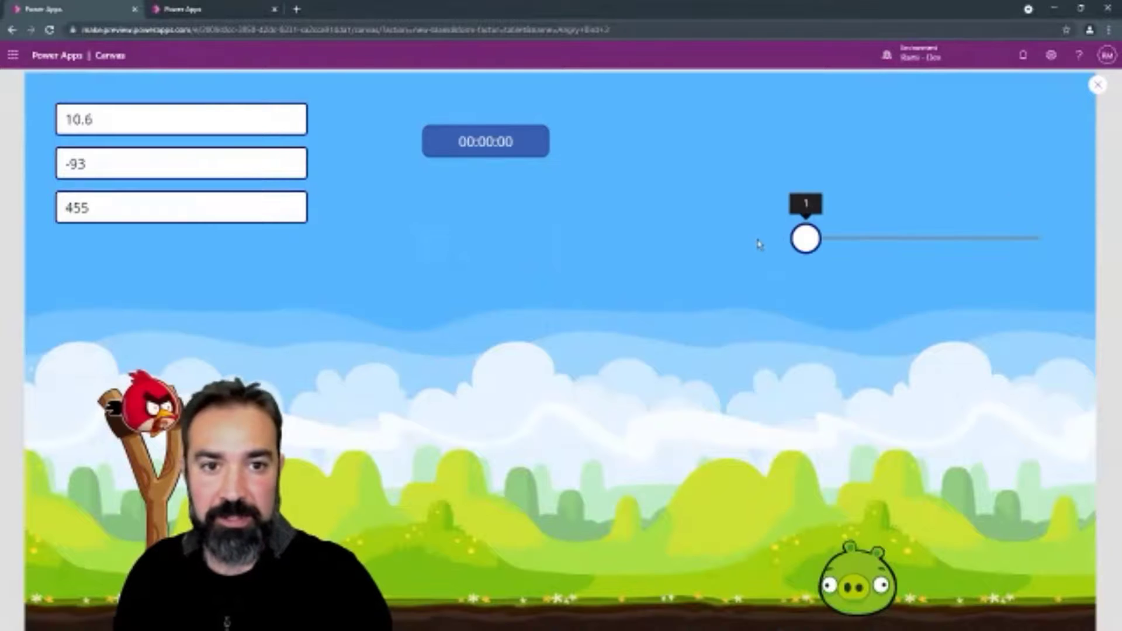
click(516, 152)
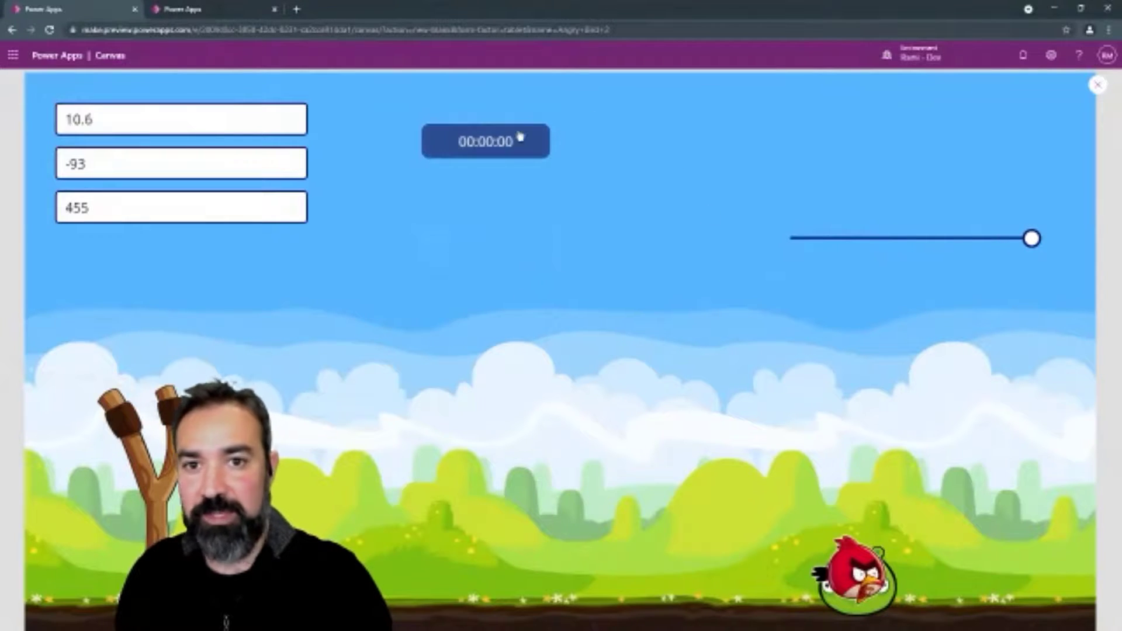
Move the slider to about 6.7 and set the first text input to 4.8 and the second to -35
drag(1030, 240, 901, 240)
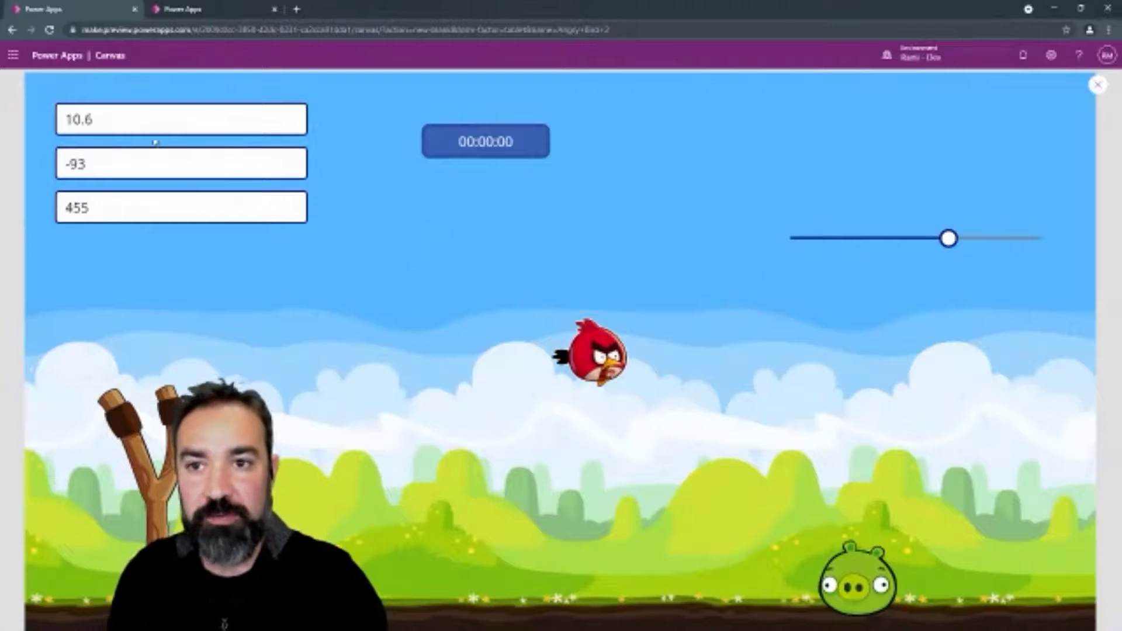
drag(134, 121, 19, 113)
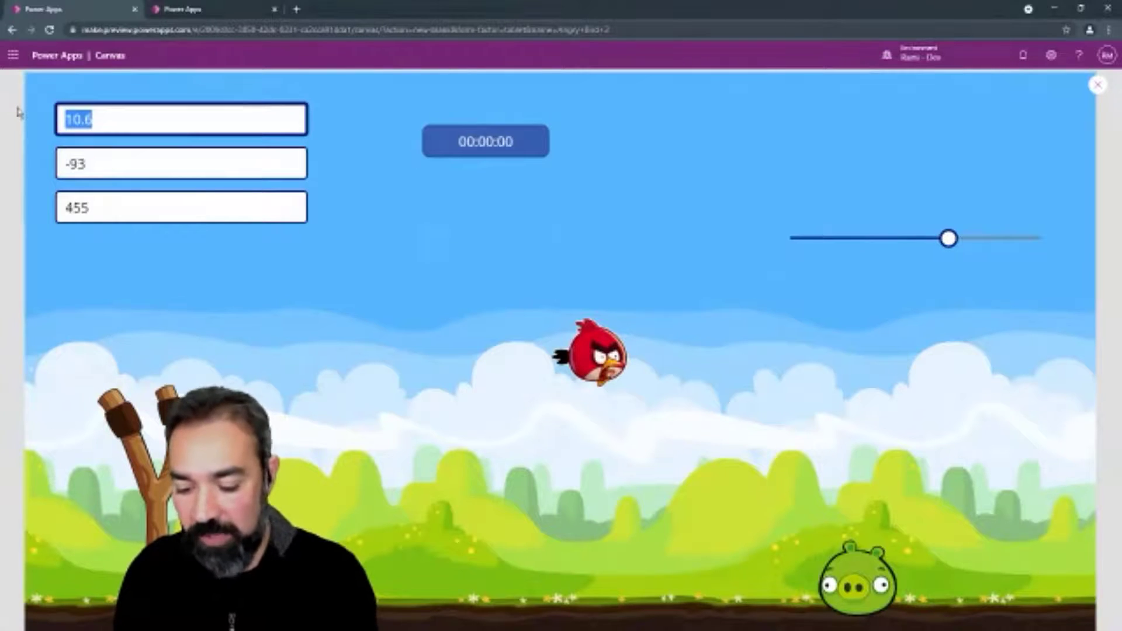
text(4.8)
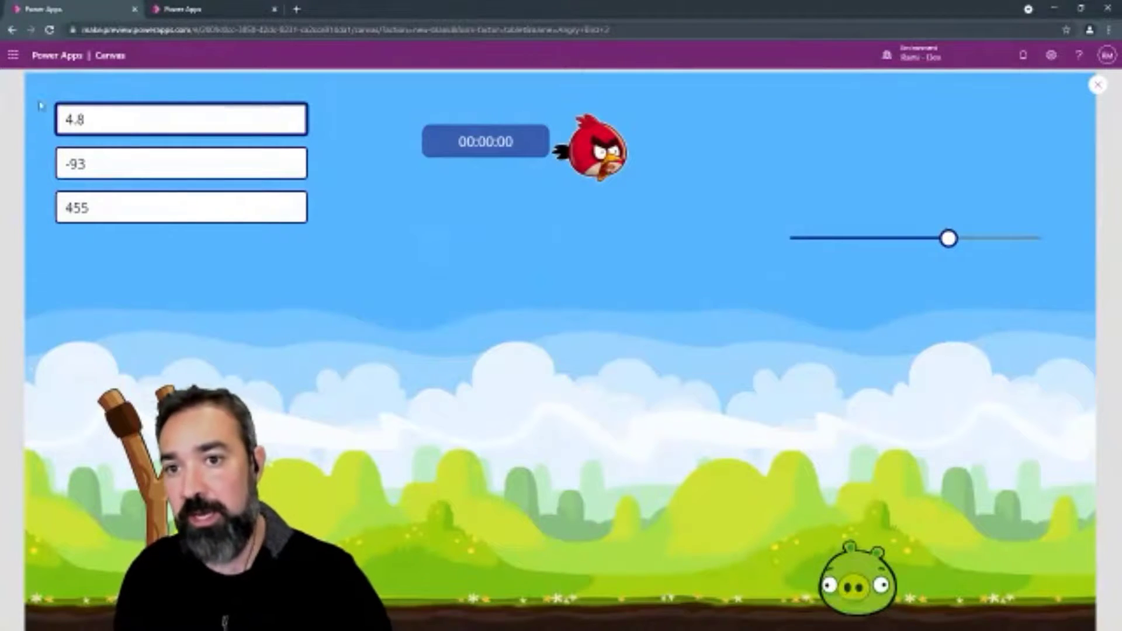
drag(125, 173, 27, 160)
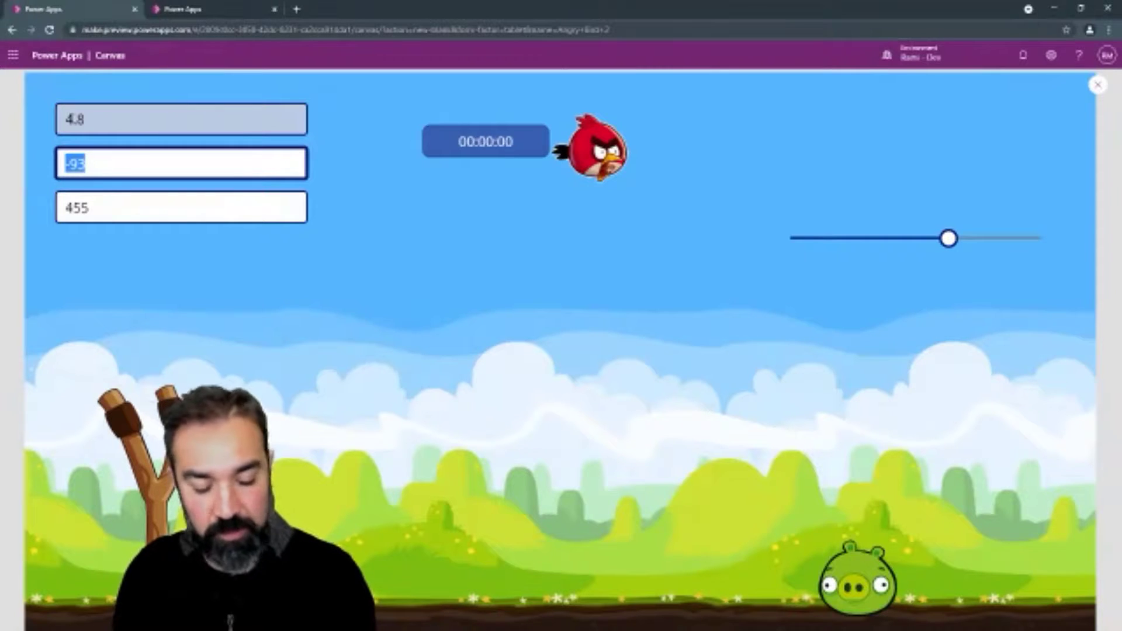
text(-35)
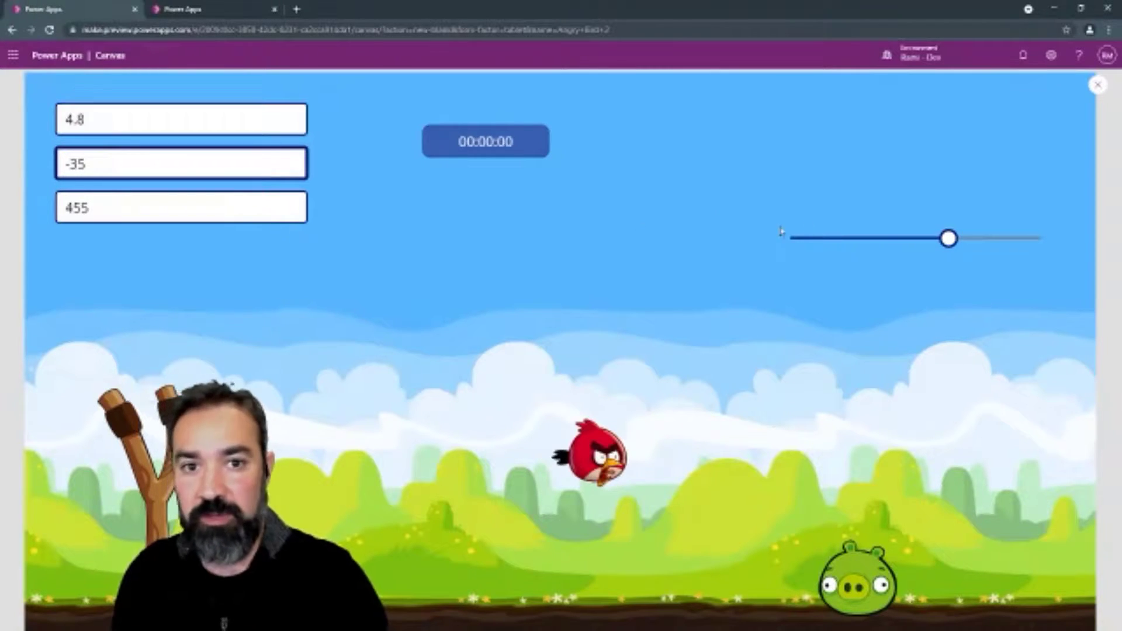
Return the slider to its minimum and start the timer to test the flight with the new parabola values
mouse_move(953, 243)
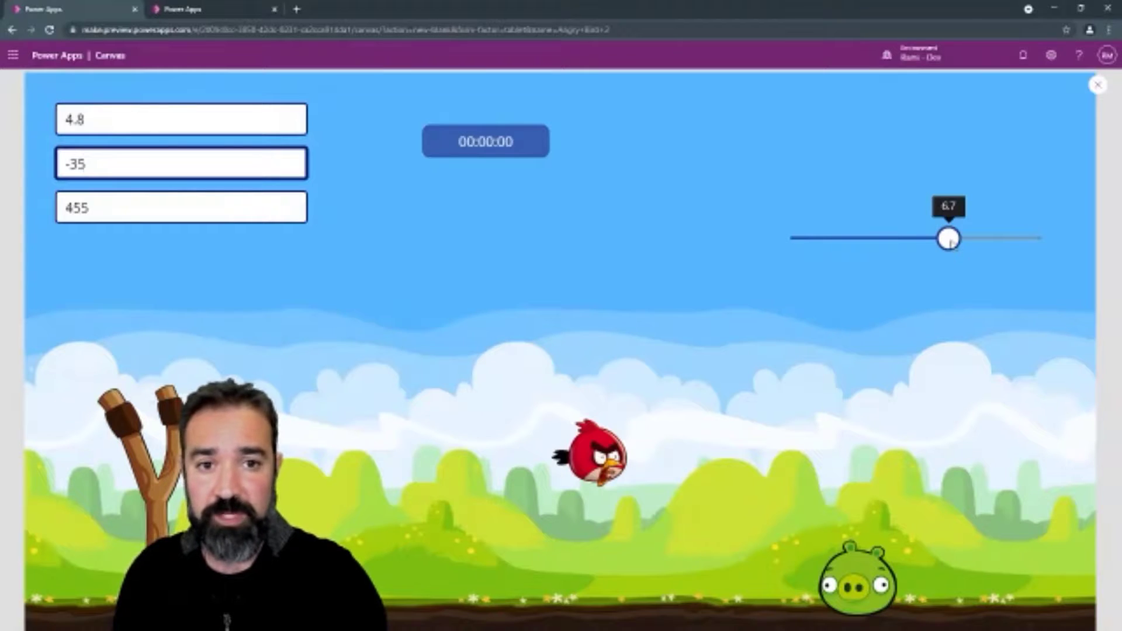
drag(950, 242, 773, 243)
click(475, 156)
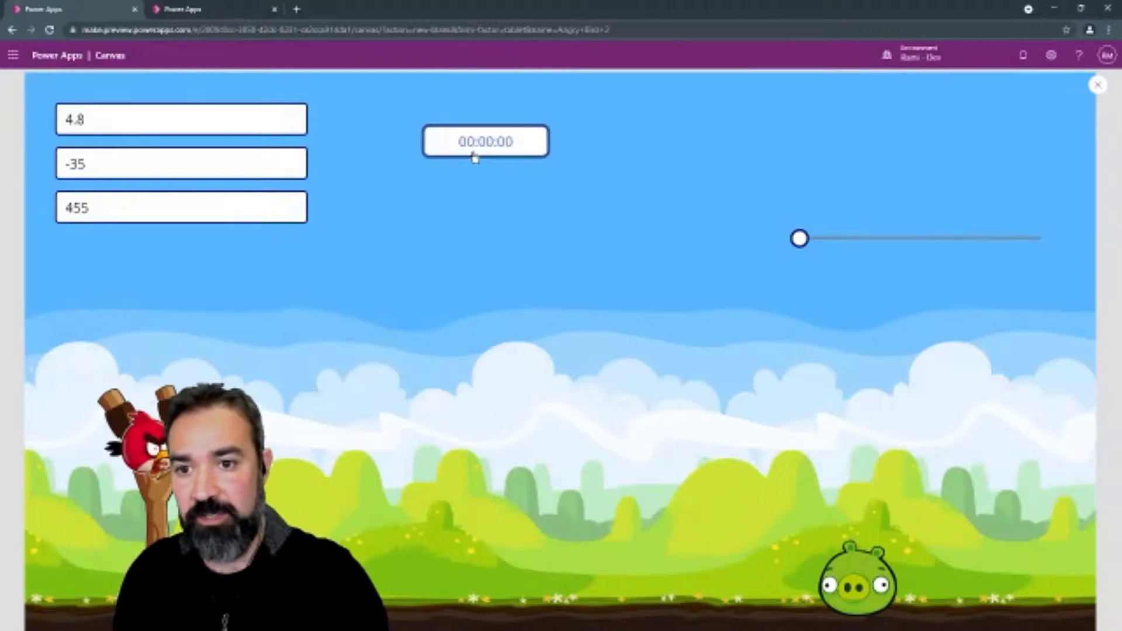